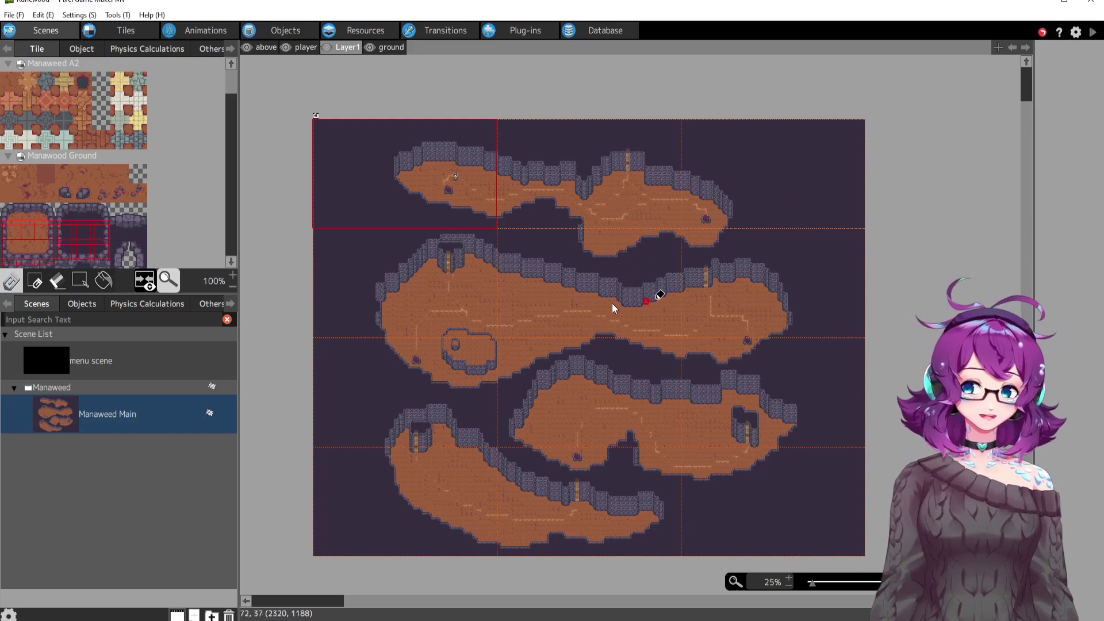
Examine the player's starting cave and the ladder alcove of the cave below it at 100% zoom
left_click(791, 579)
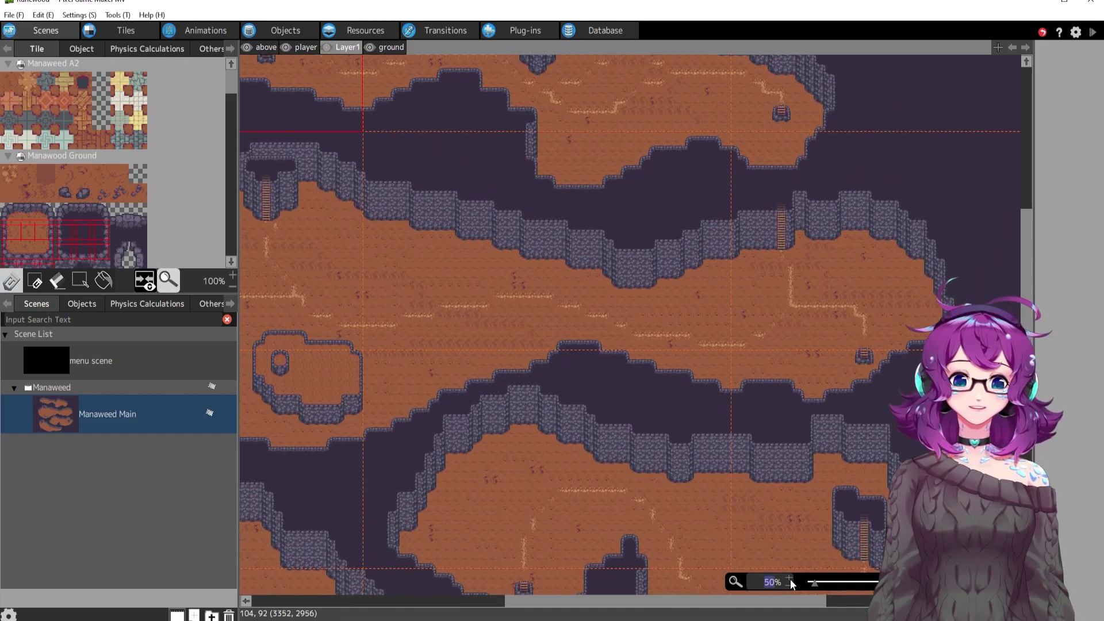
left_click(790, 579)
middle_click_drag(423, 203, 861, 440)
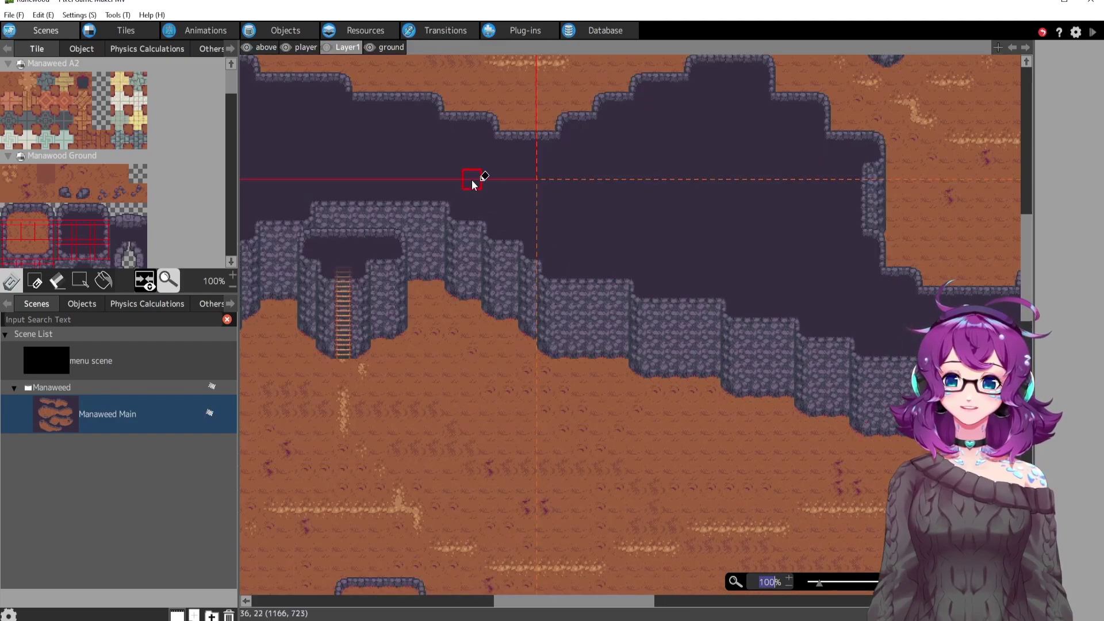
middle_click_drag(473, 184, 617, 352)
middle_click_drag(602, 233, 649, 329)
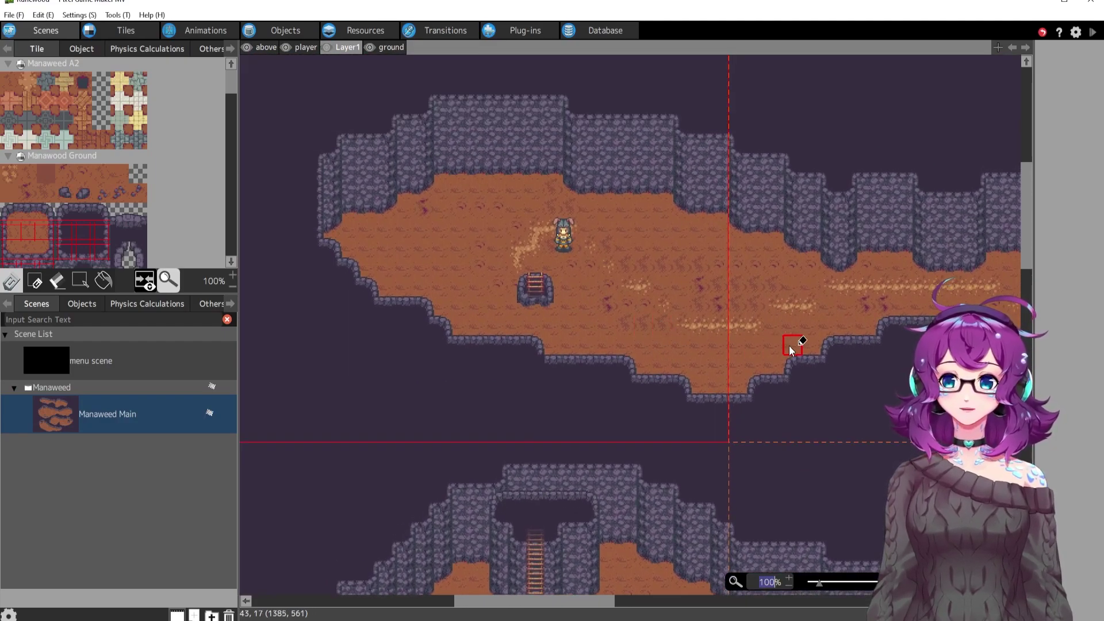
middle_click_drag(820, 362, 714, 338)
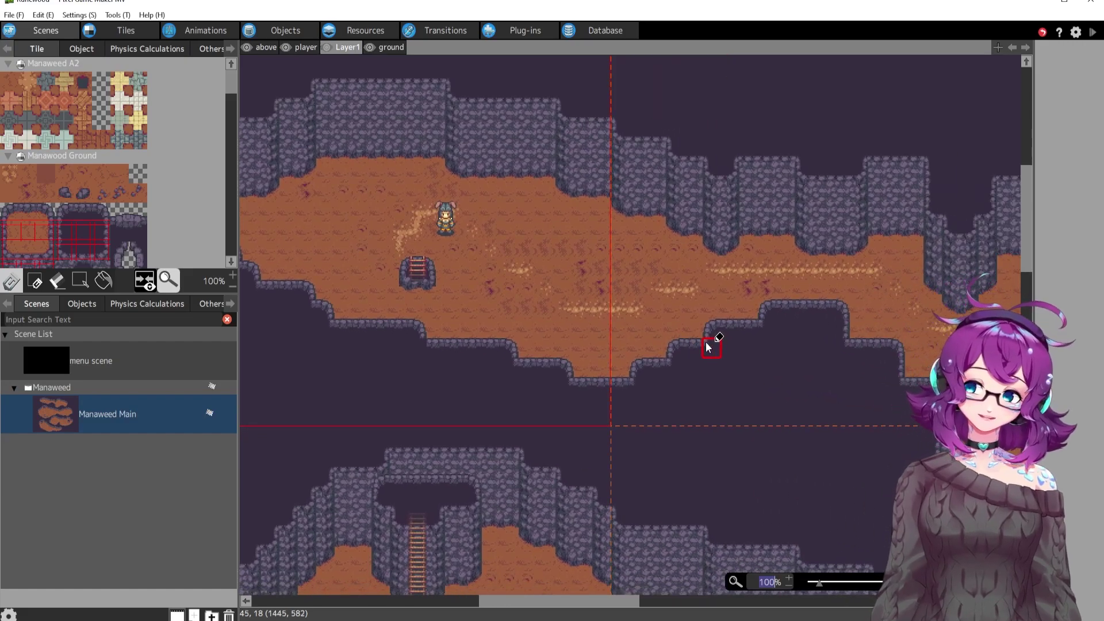
middle_click_drag(768, 370, 832, 437)
middle_click_drag(579, 494, 619, 256)
middle_click_drag(669, 489, 699, 511)
middle_click_drag(644, 262, 693, 458)
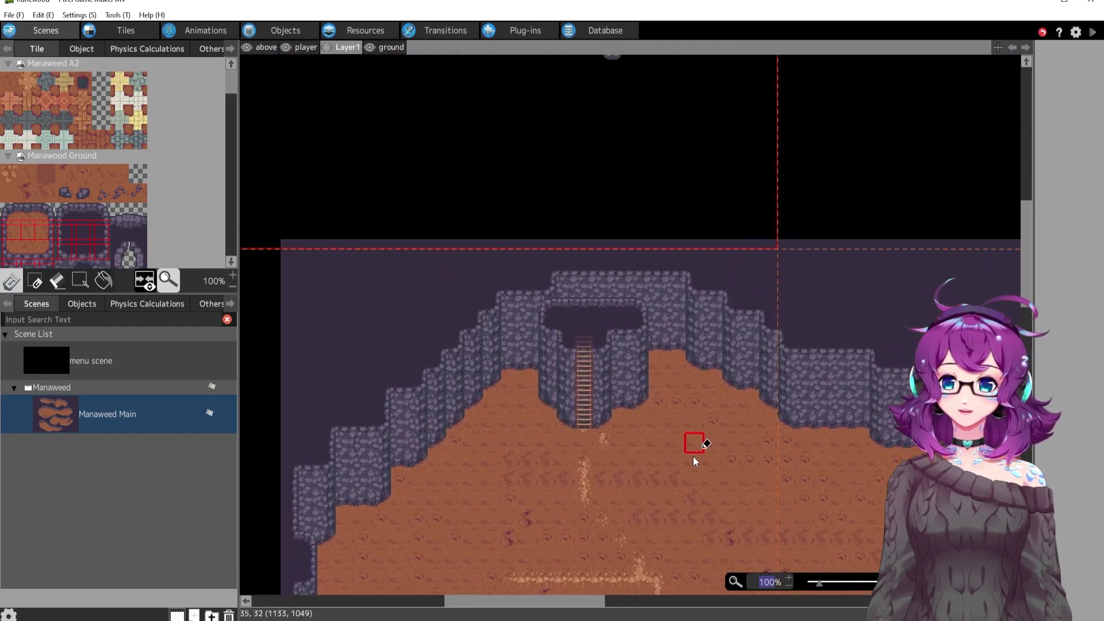
middle_click_drag(660, 209, 623, 394)
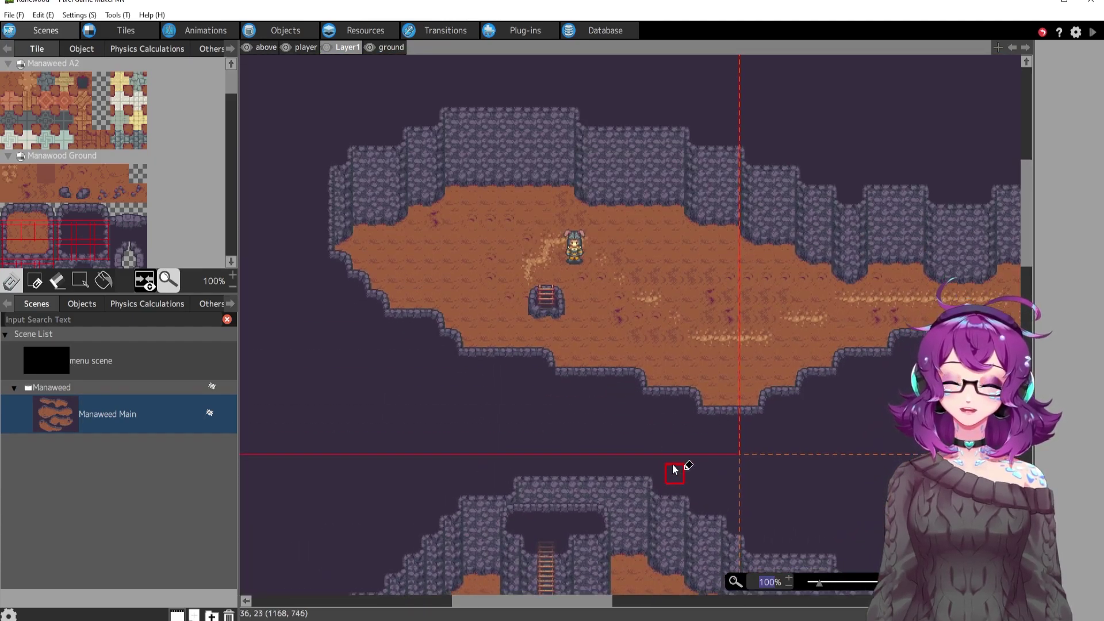
middle_click_drag(672, 463, 648, 382)
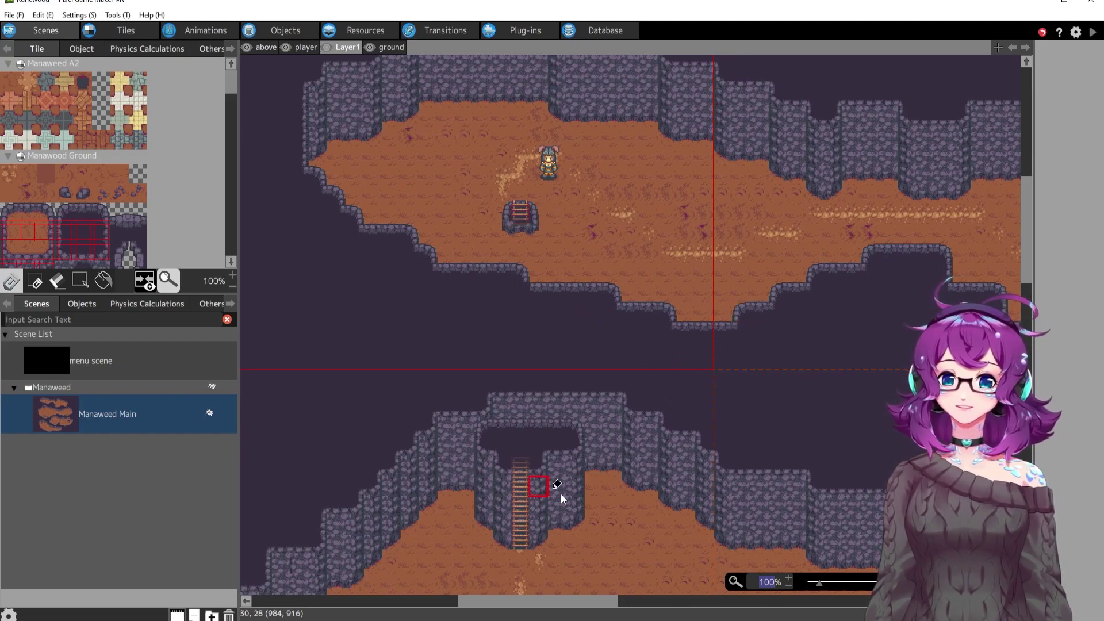
middle_click_drag(668, 486, 618, 375)
middle_click_drag(584, 338, 630, 420)
Survey the whole cave scene at 50% zoom, examining how the separate caves and their ladders are laid out
left_click(791, 584)
middle_click_drag(816, 425, 683, 388)
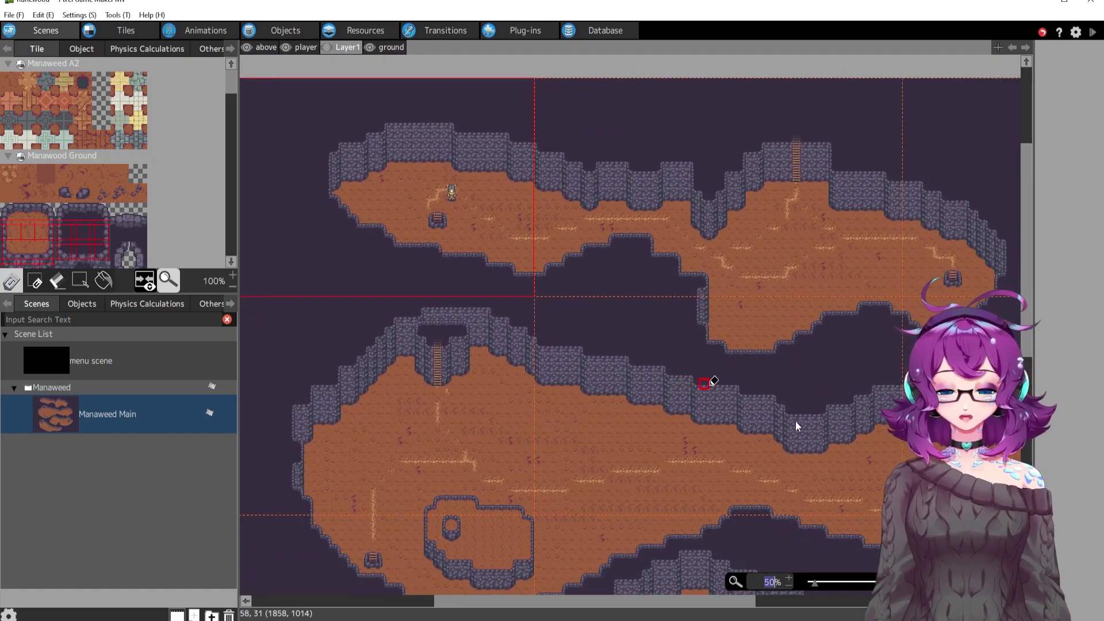
middle_click_drag(801, 424, 715, 387)
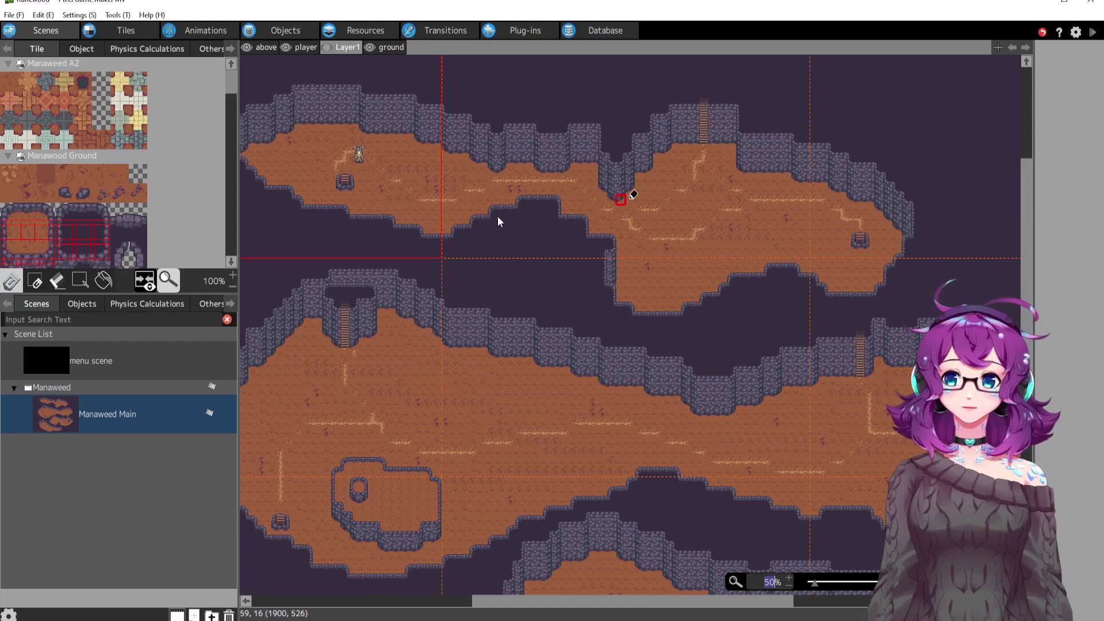
scroll(629, 493, "down", 7)
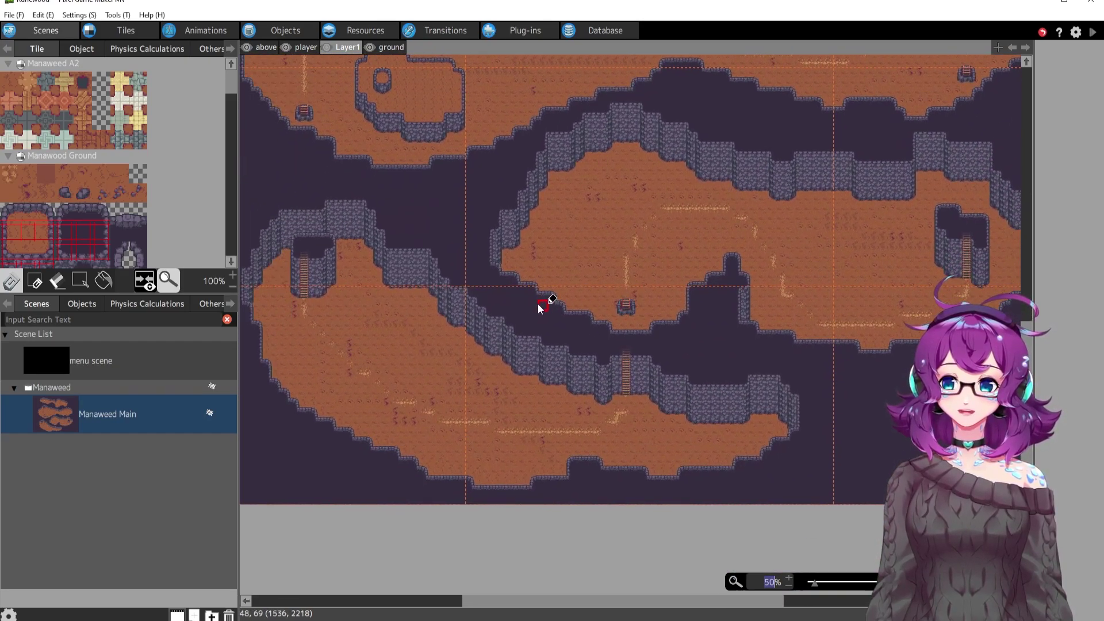
middle_click_drag(539, 304, 594, 338)
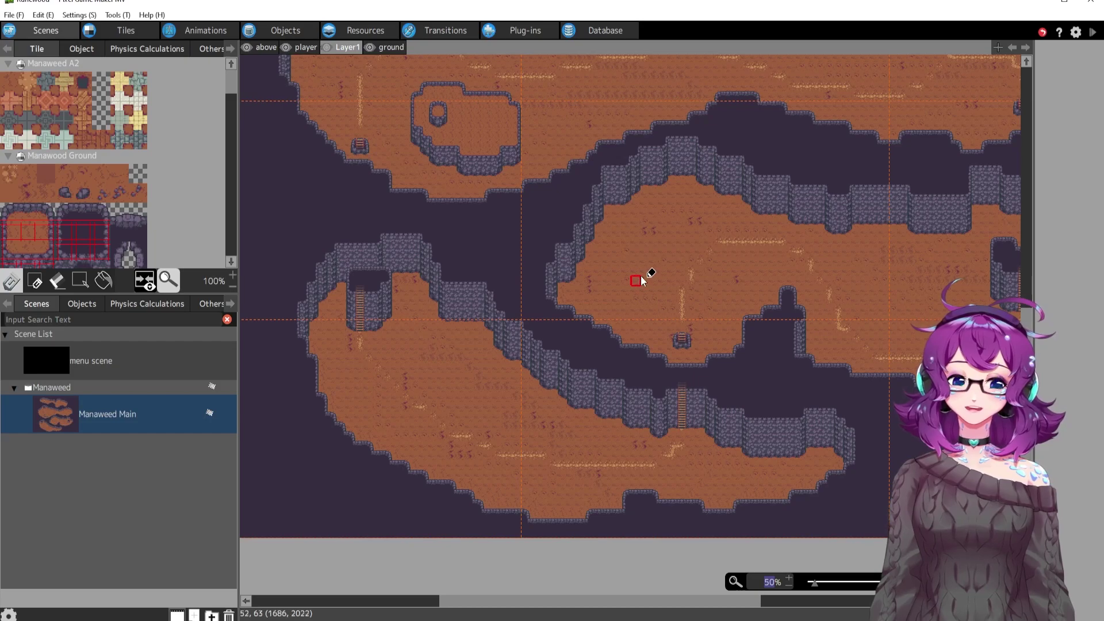
middle_click_drag(648, 276, 475, 388)
middle_click_drag(569, 202, 729, 333)
middle_click_drag(656, 265, 642, 375)
middle_click_drag(720, 448, 584, 310)
scroll(584, 315, "down", 4)
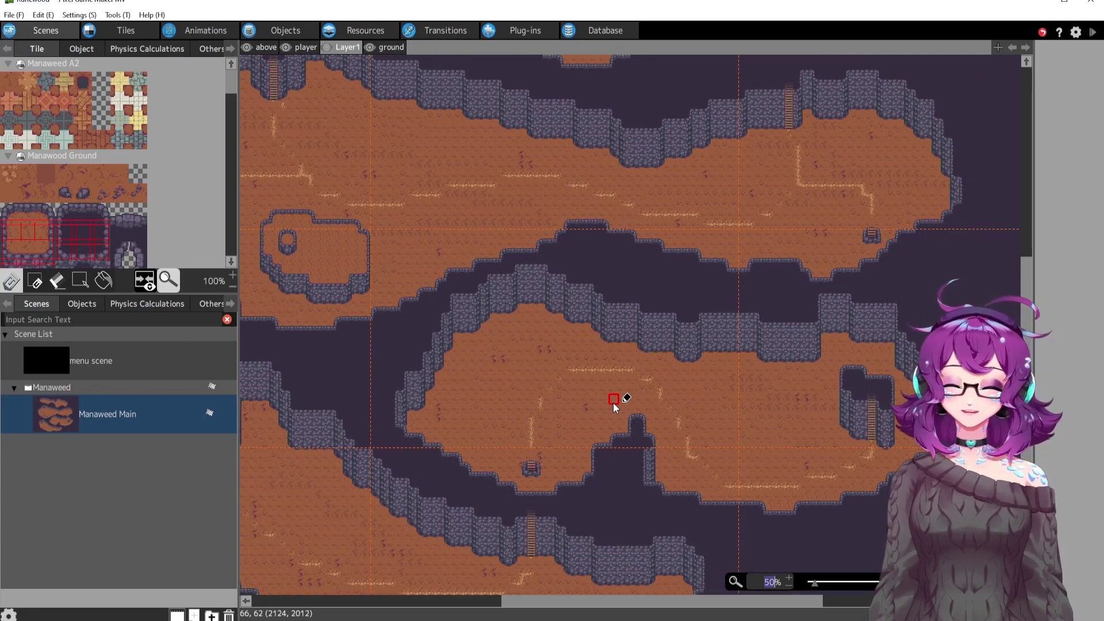
middle_click_drag(587, 409, 675, 321)
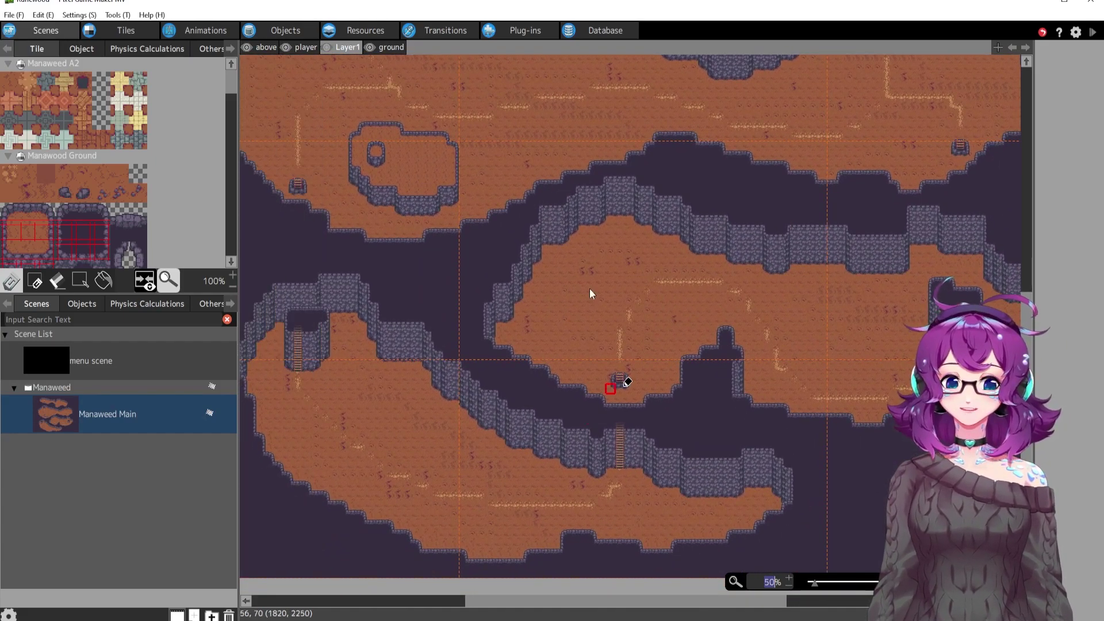
scroll(606, 279, "up", 2)
scroll(606, 279, "left", 1)
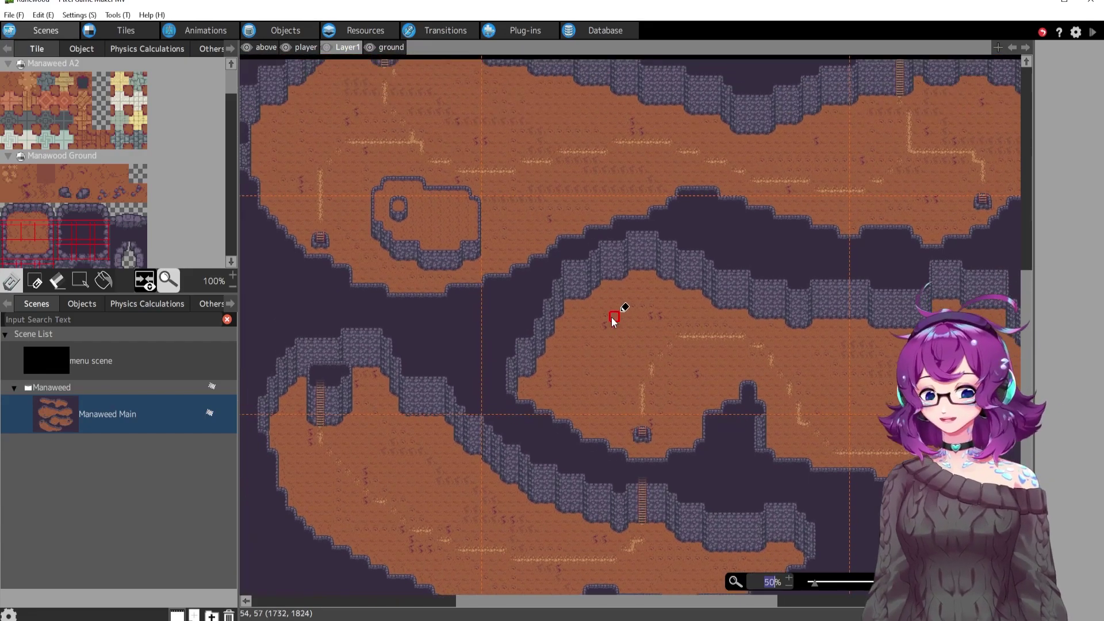
scroll(613, 324, "up", 3)
scroll(667, 296, "up", 4)
scroll(666, 296, "right", 1)
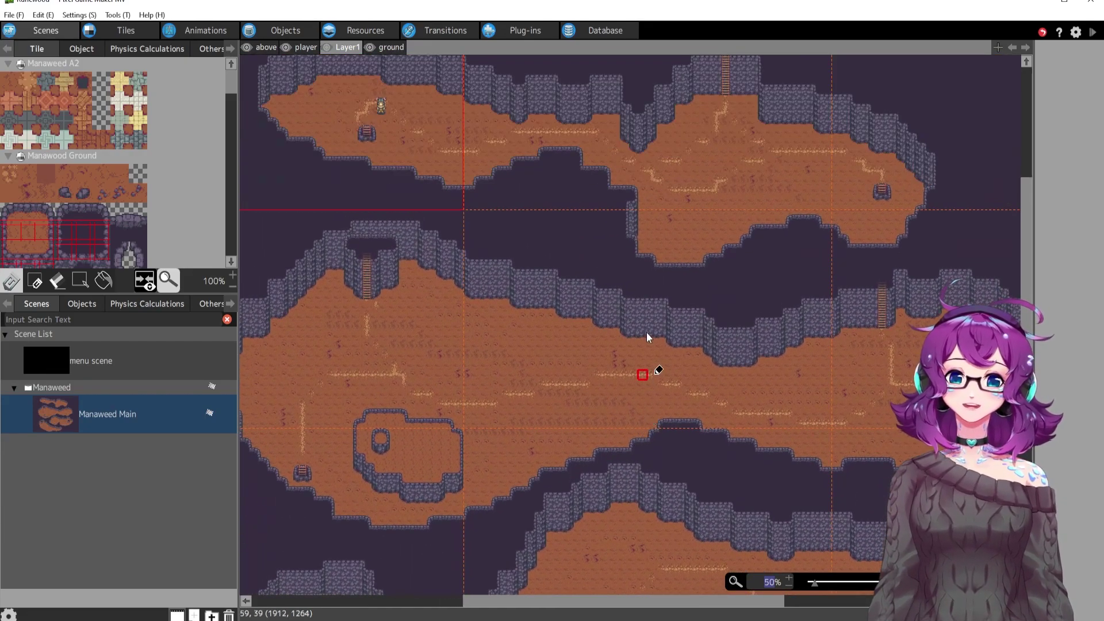
scroll(653, 362, "up", 3)
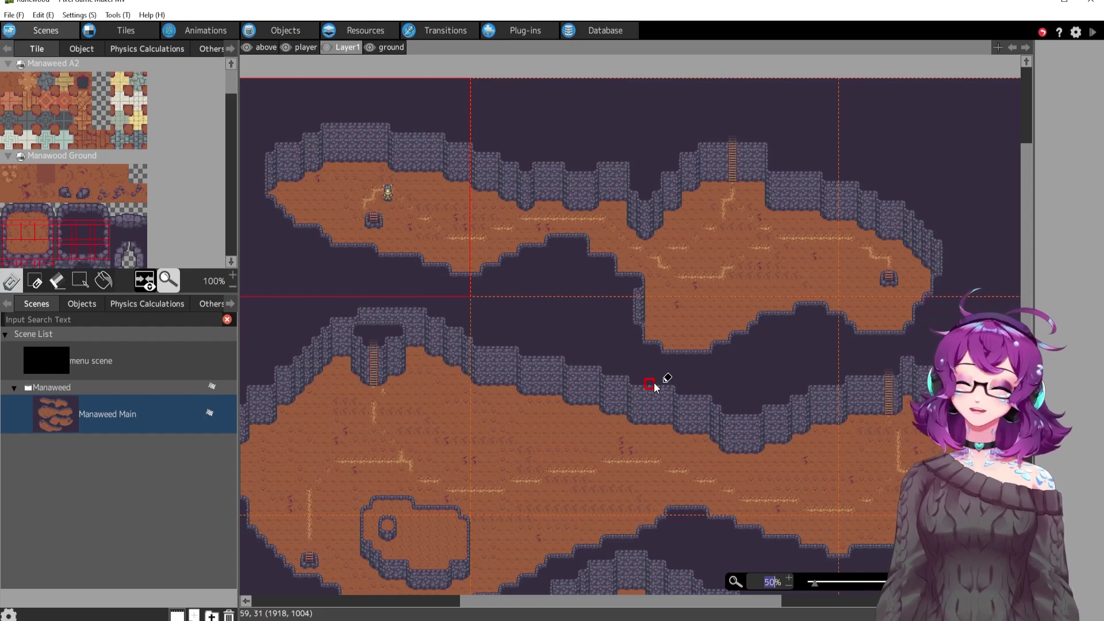
Activate the player layer, then sample the dark wall-edge tile below the starting cave on the above layer
middle_click_drag(558, 335, 729, 435)
left_click(789, 580)
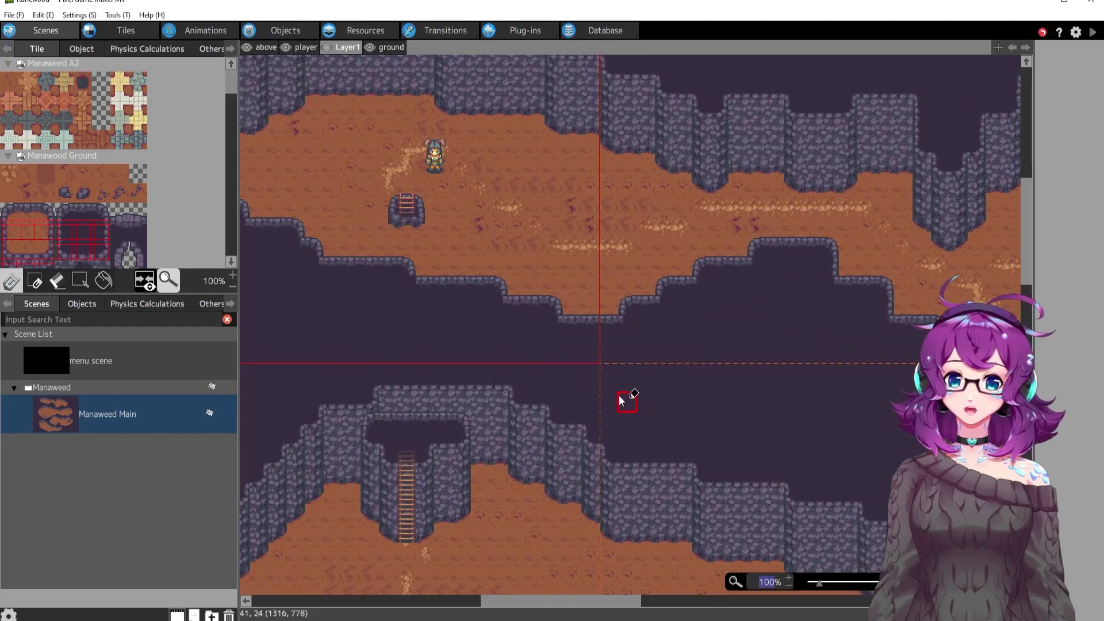
middle_click_drag(725, 401, 778, 382)
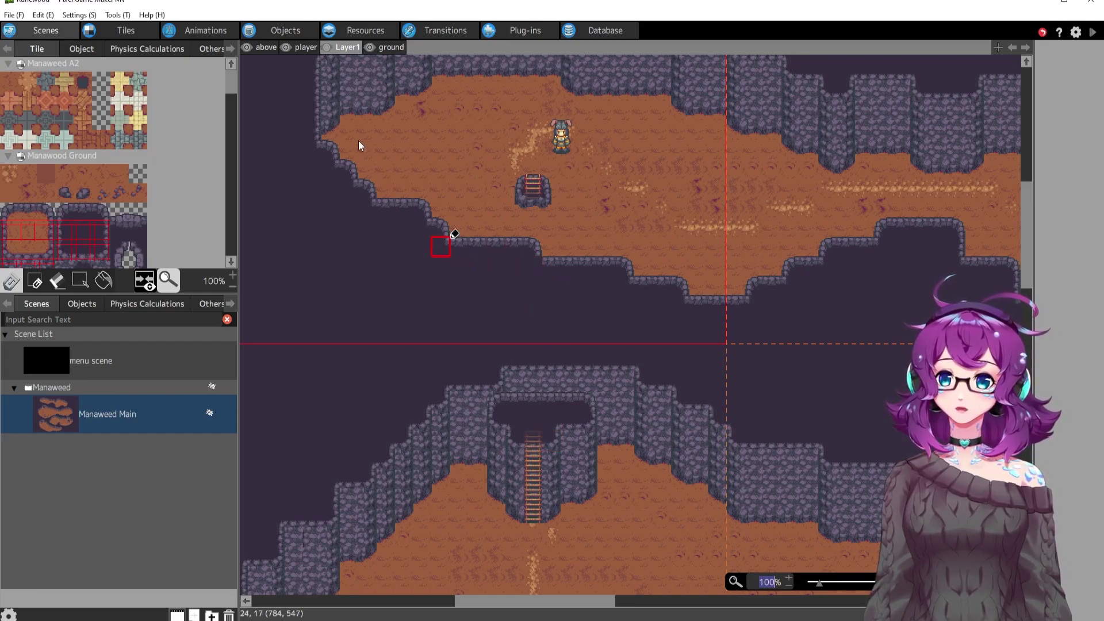
left_click(301, 48)
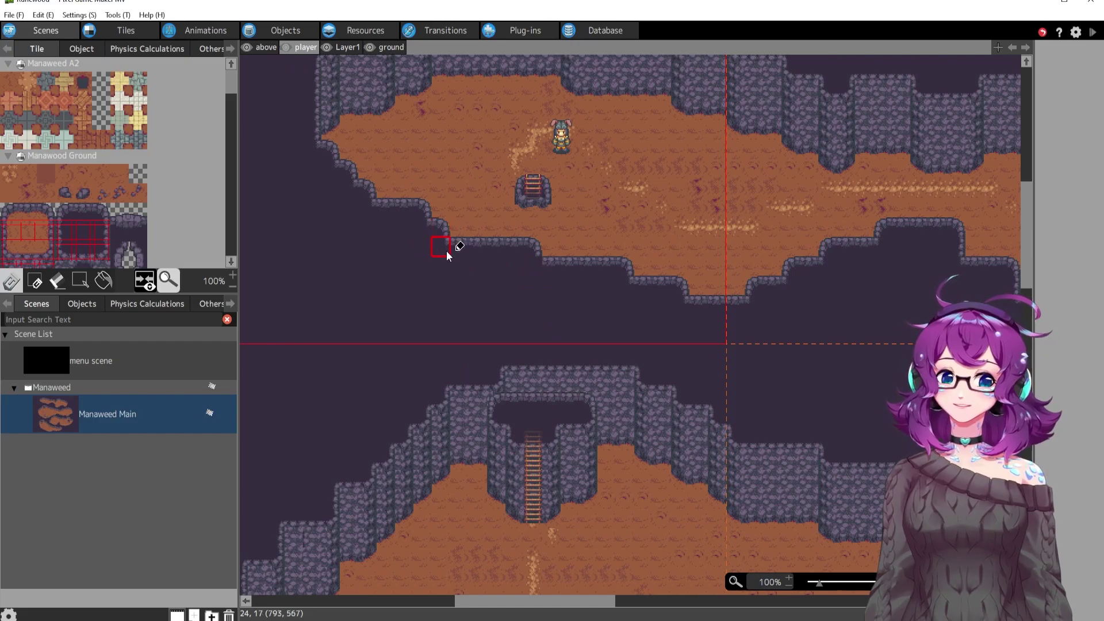
right_click(539, 270)
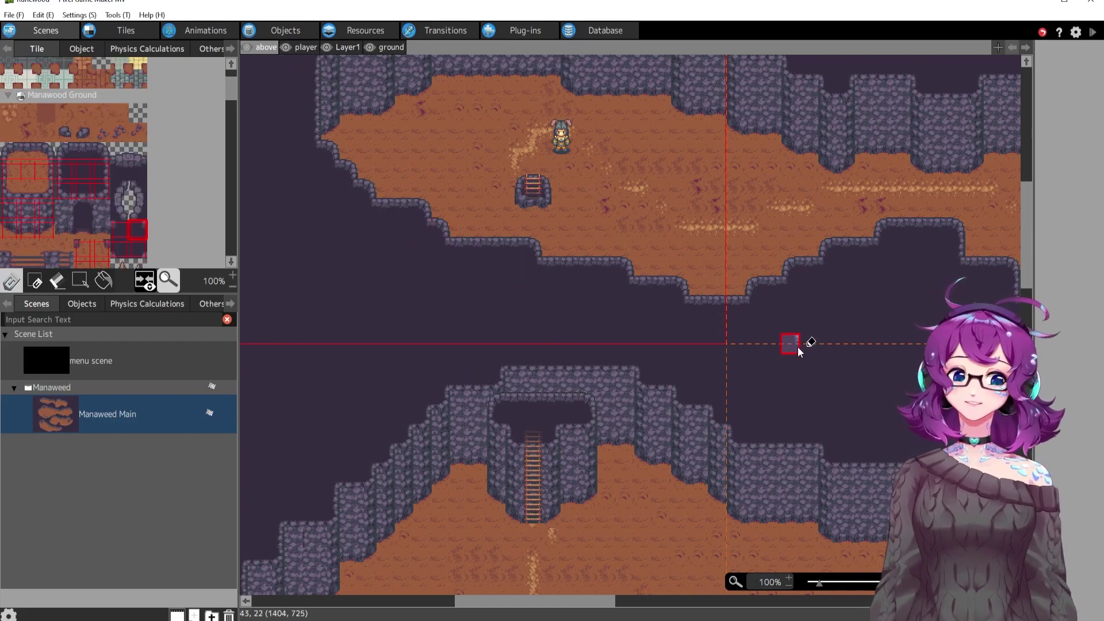
middle_click_drag(798, 343, 766, 364)
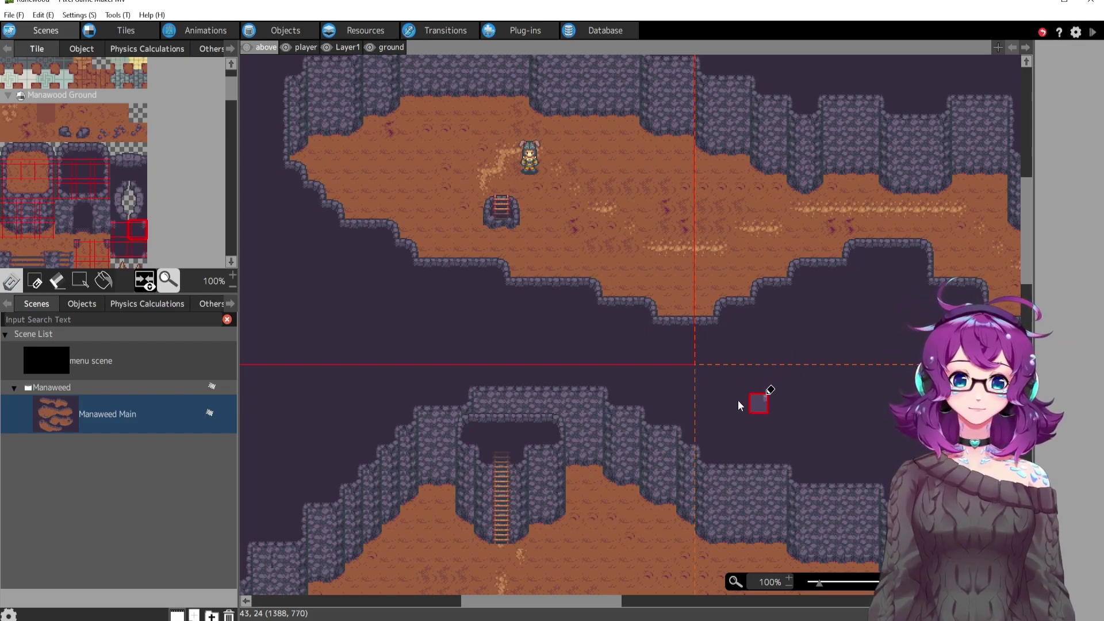
middle_click_drag(738, 405, 745, 395)
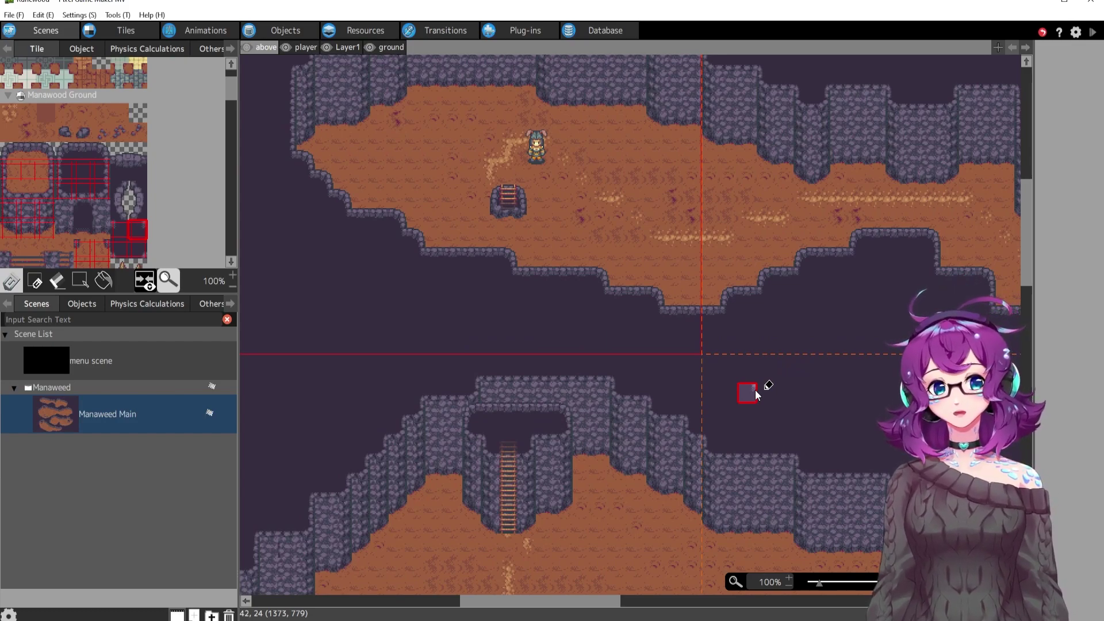
mouse_move(741, 365)
middle_mouse_down()
mouse_move(739, 399)
mouse_move(757, 377)
middle_mouse_up()
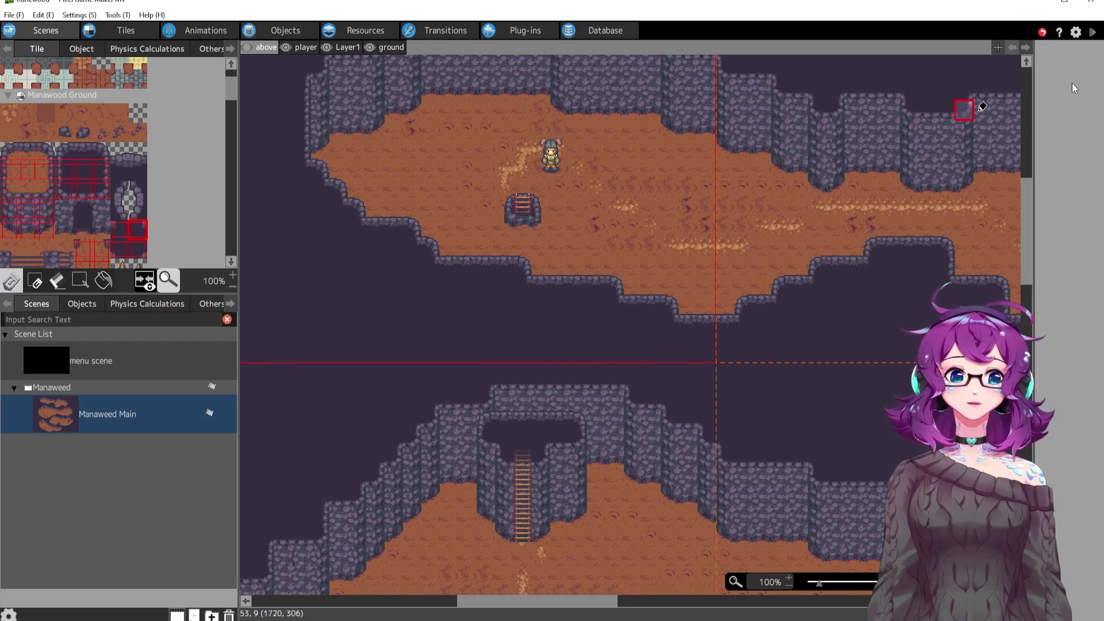
Run a test play of the game and take the character down the starting cave's ladder into the lower cave
left_click(1092, 31)
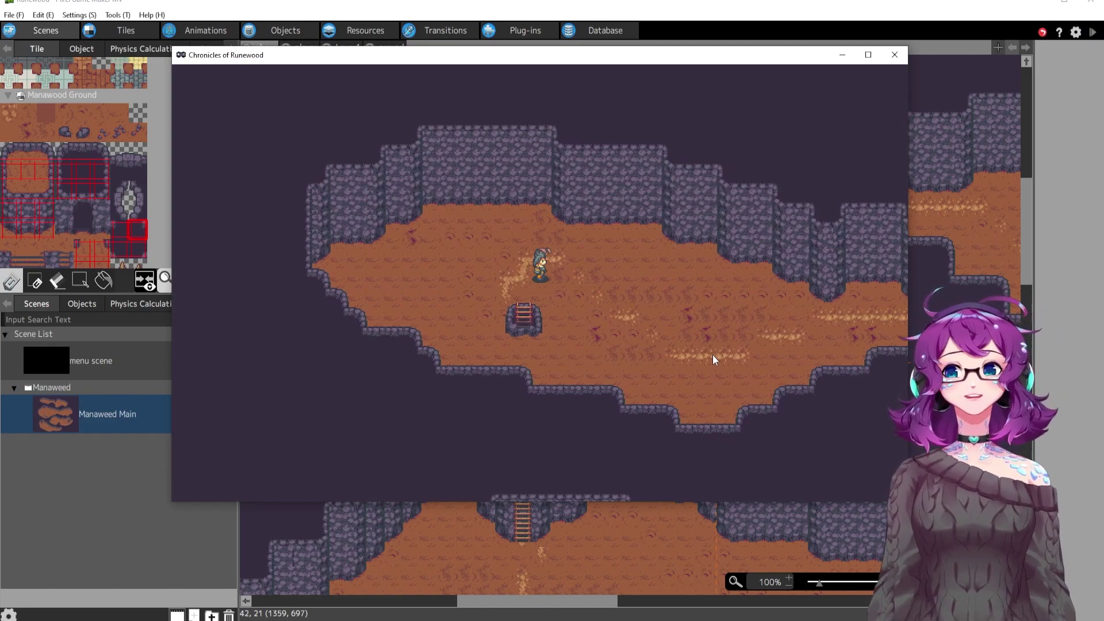
key("Left")
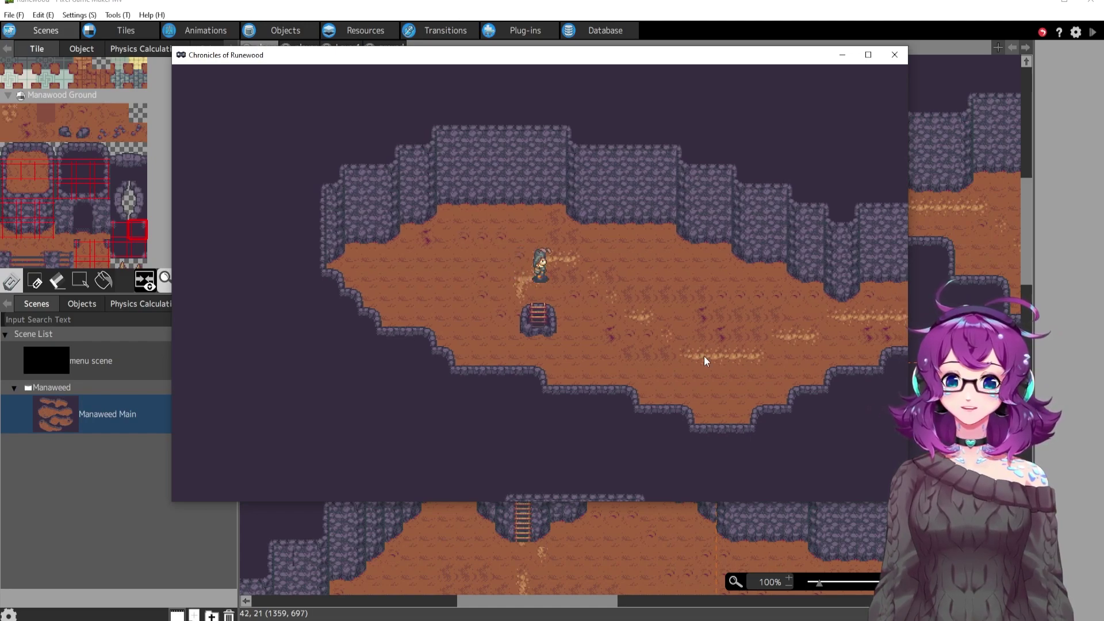
key("Down")
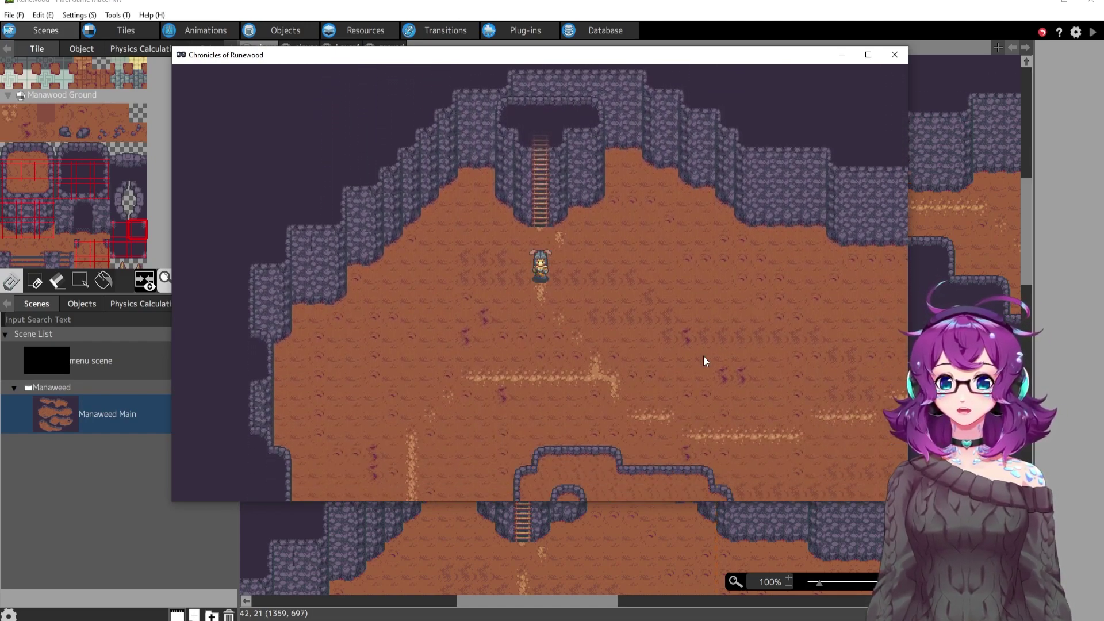
Test the character's movement in all four directions around the foot of the ladder in the lower cave
key("Up")
key("Down")
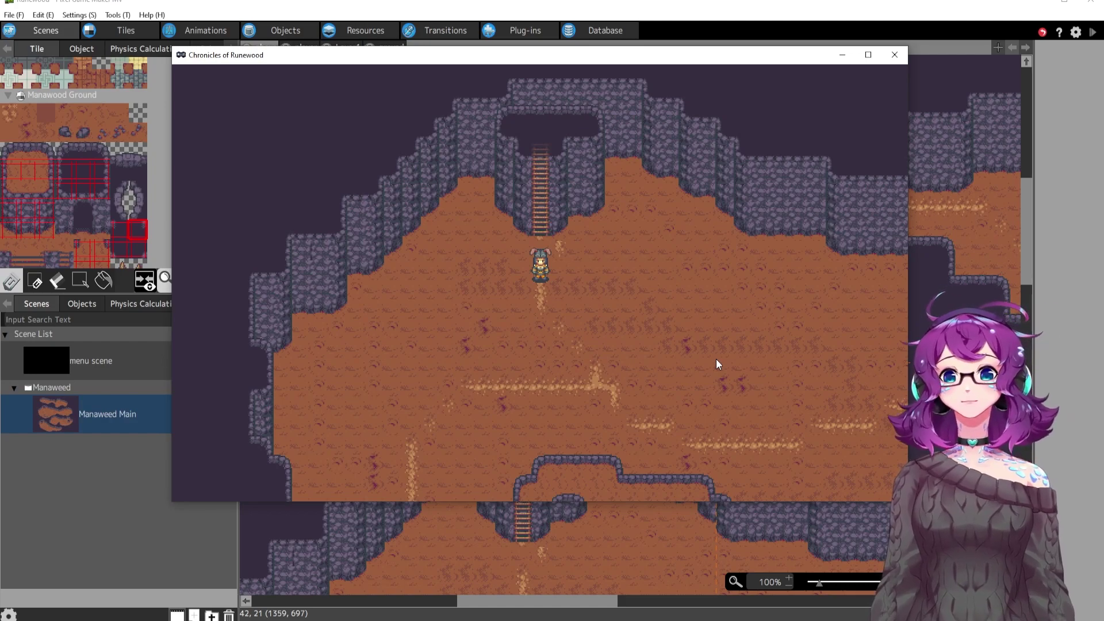
key("Up")
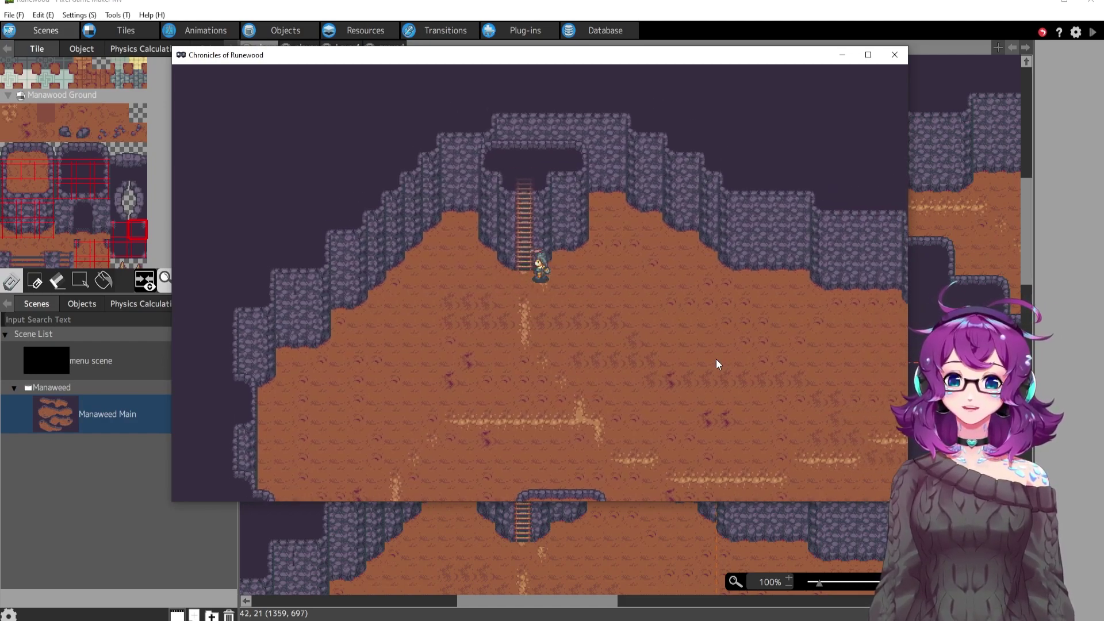
key("Down")
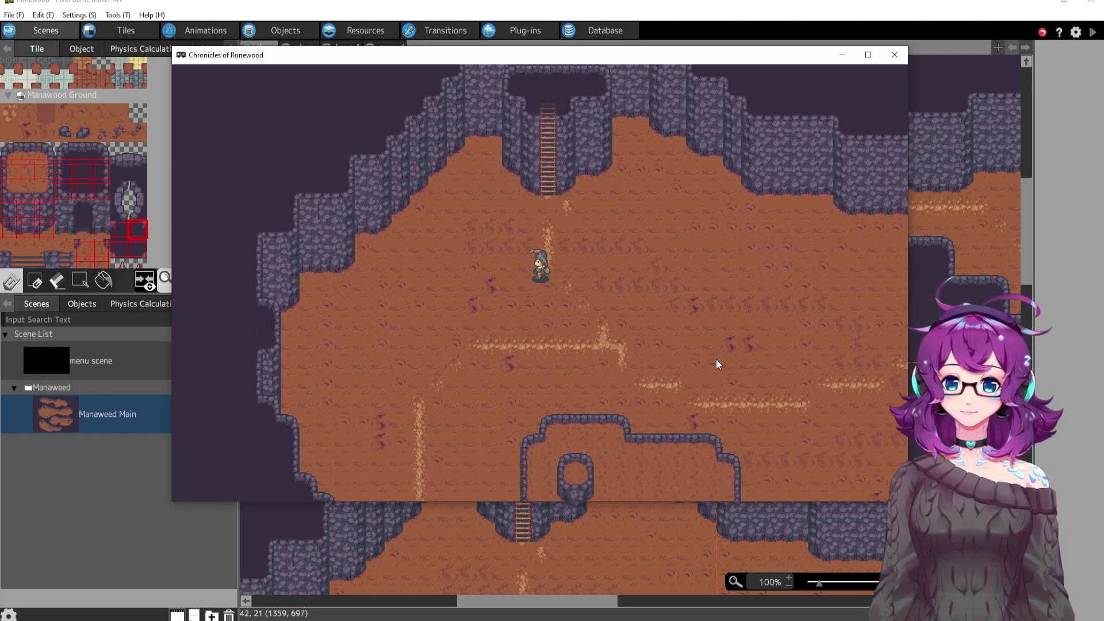
key("Right")
key("Left")
key("Up")
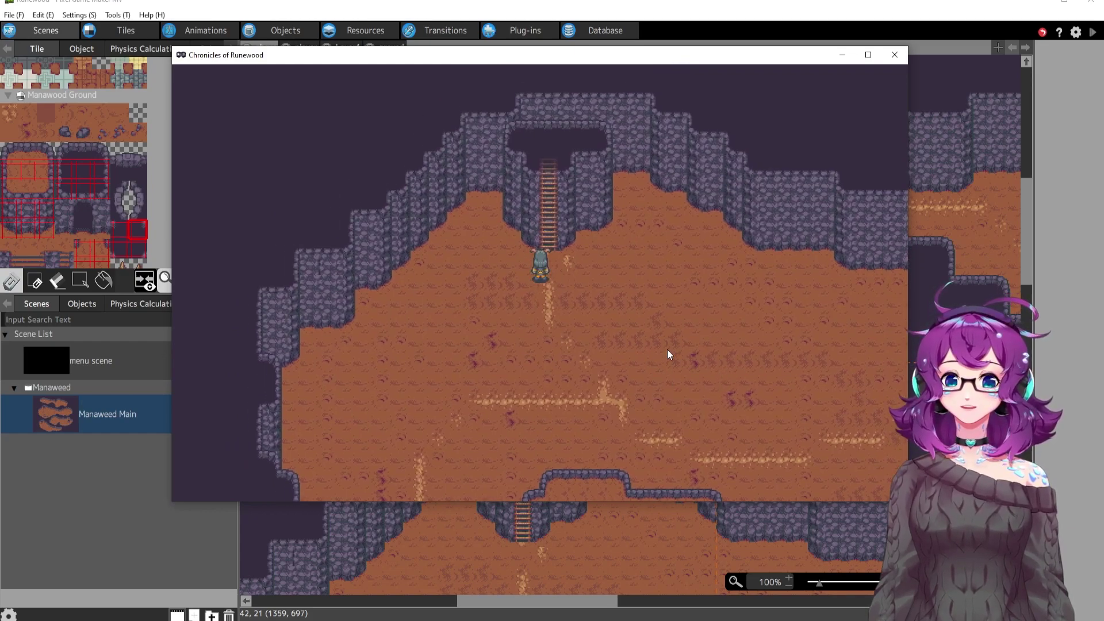
key("Right")
key("Left")
key("Up")
key("Right")
key("Down")
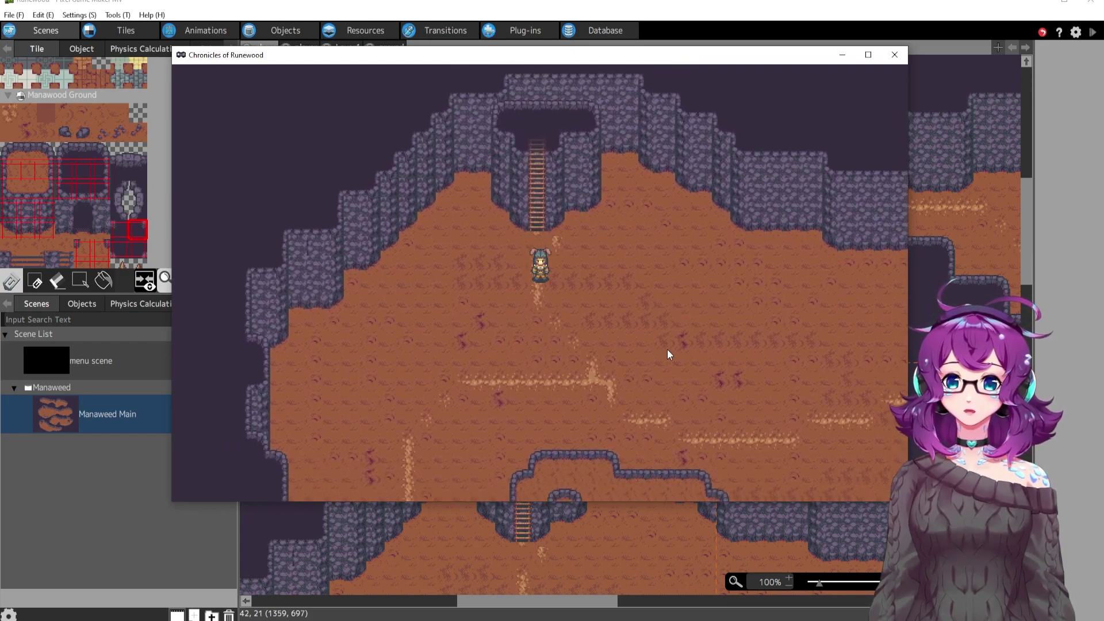
key("Left")
key("Right")
key("Up")
key("Down")
key("Right")
key("Left")
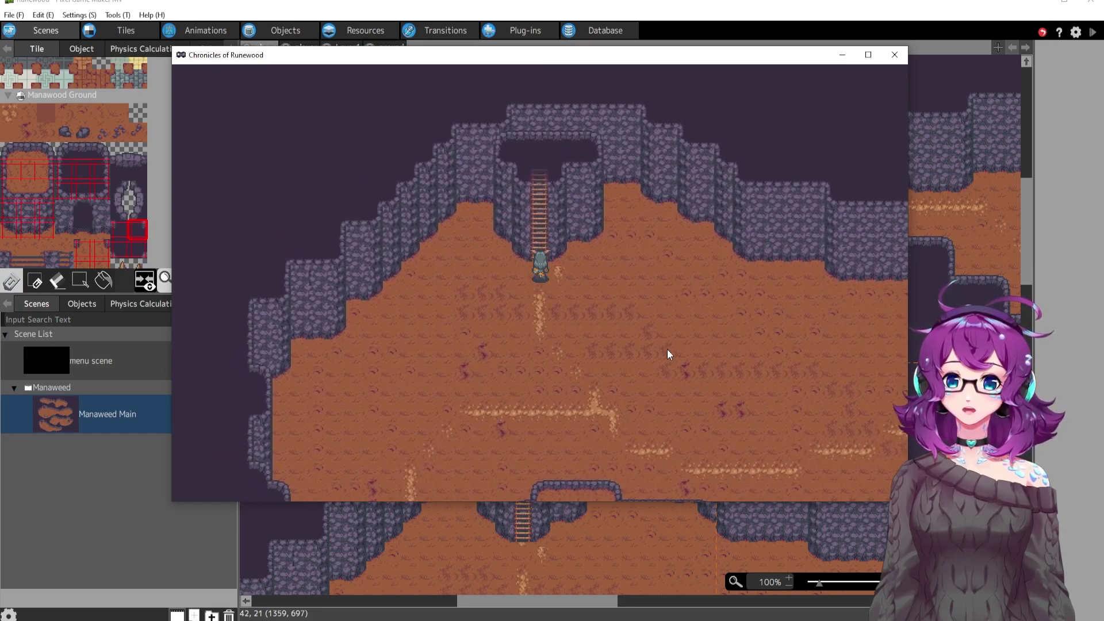
Climb the character up the lower cave's ladder and back down to test the ladder movement
key("Up")
key("Right")
key("Up")
key("Up")
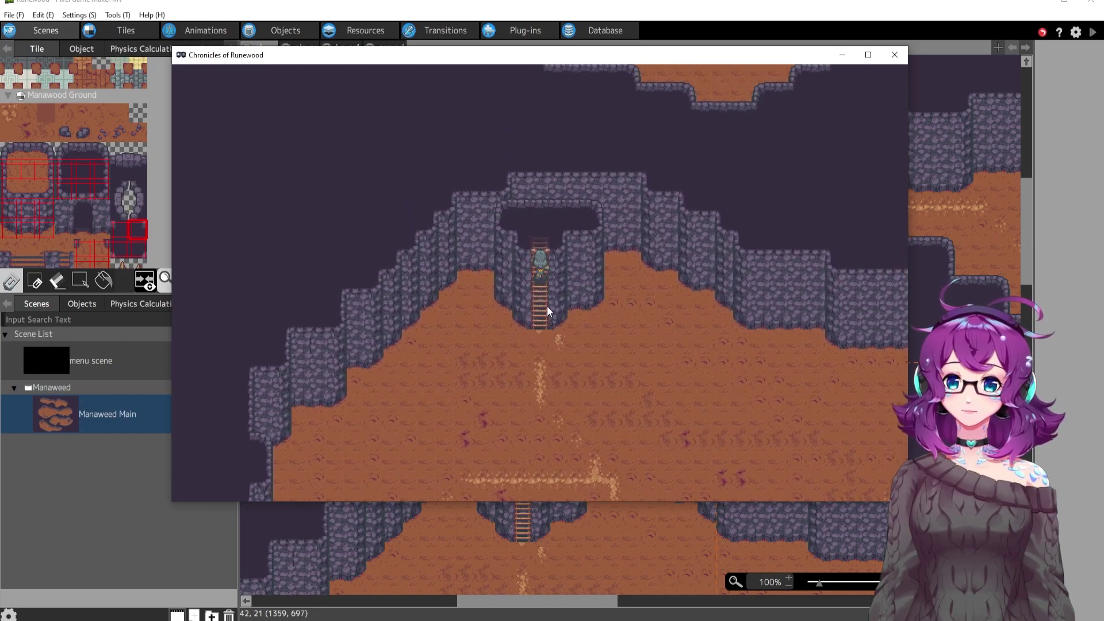
key("Up")
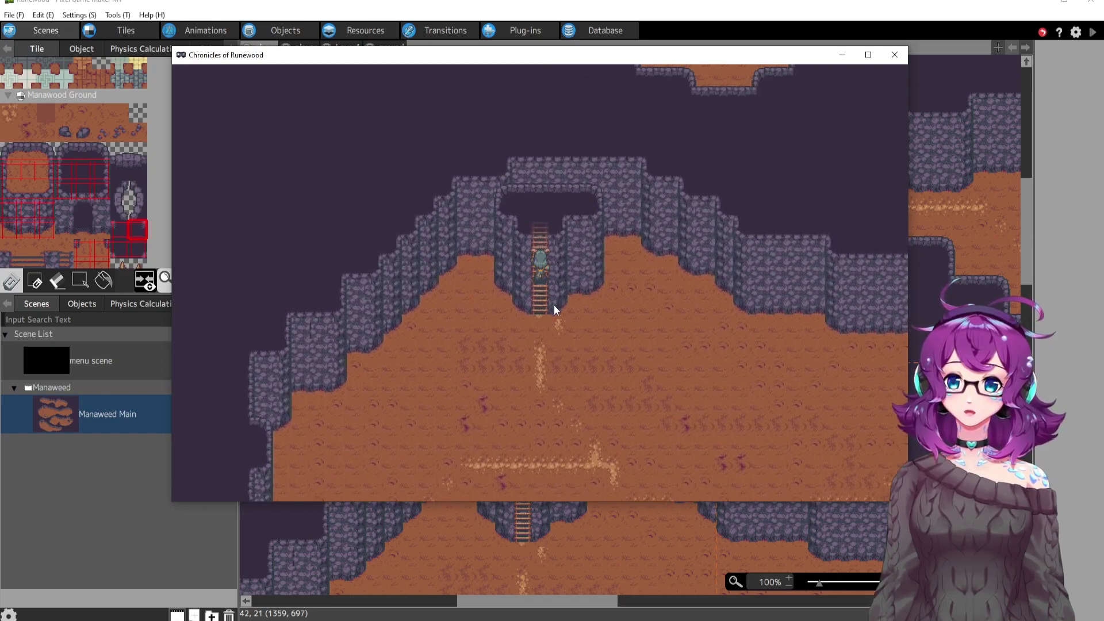
key("Down")
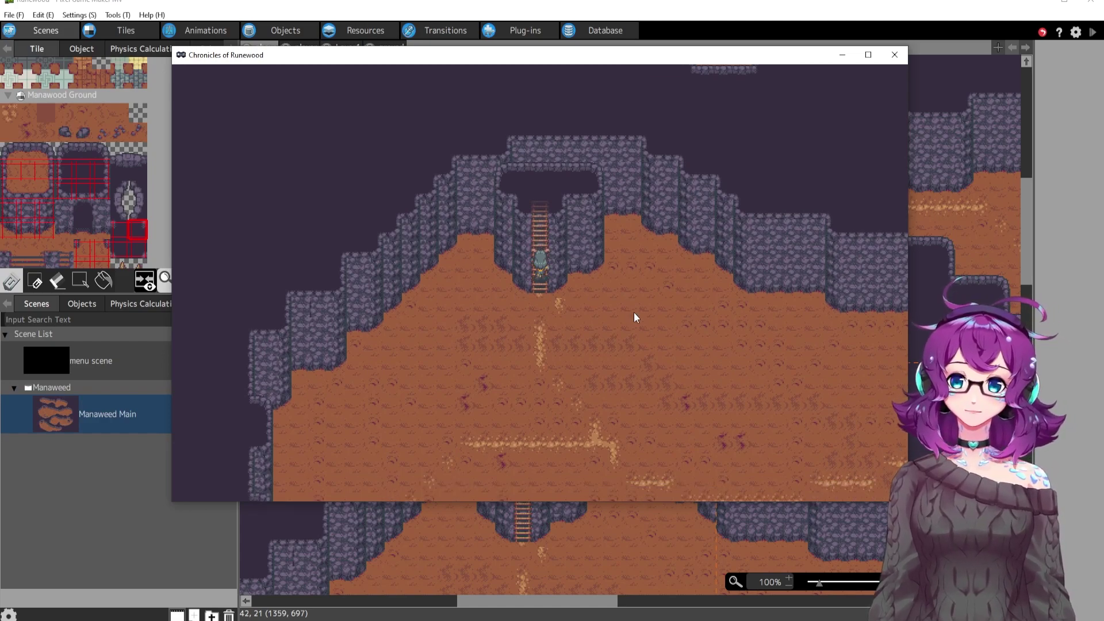
Test short up and down moves on the lower cave's ladder, then climb the character up into the starting cave
key("Down")
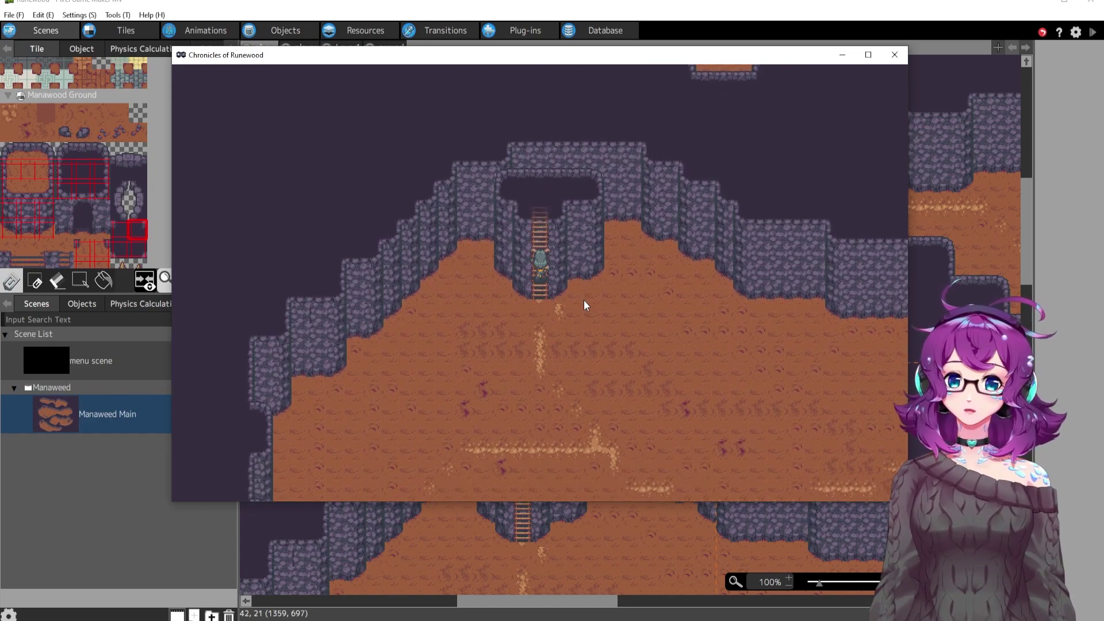
key("Up")
key("Down")
key("Up")
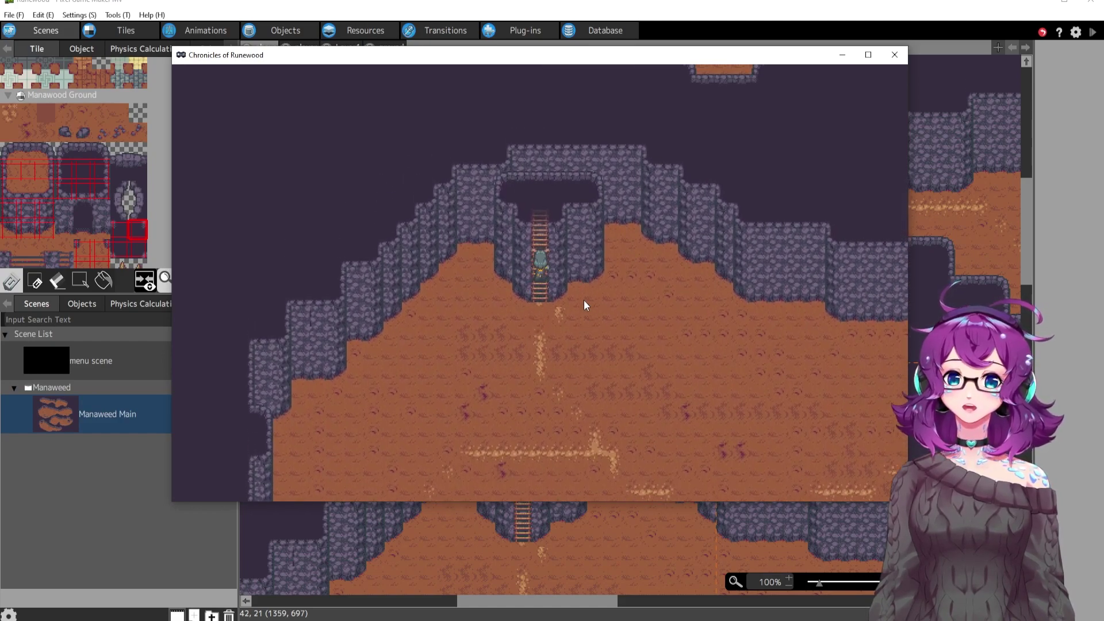
key("Up")
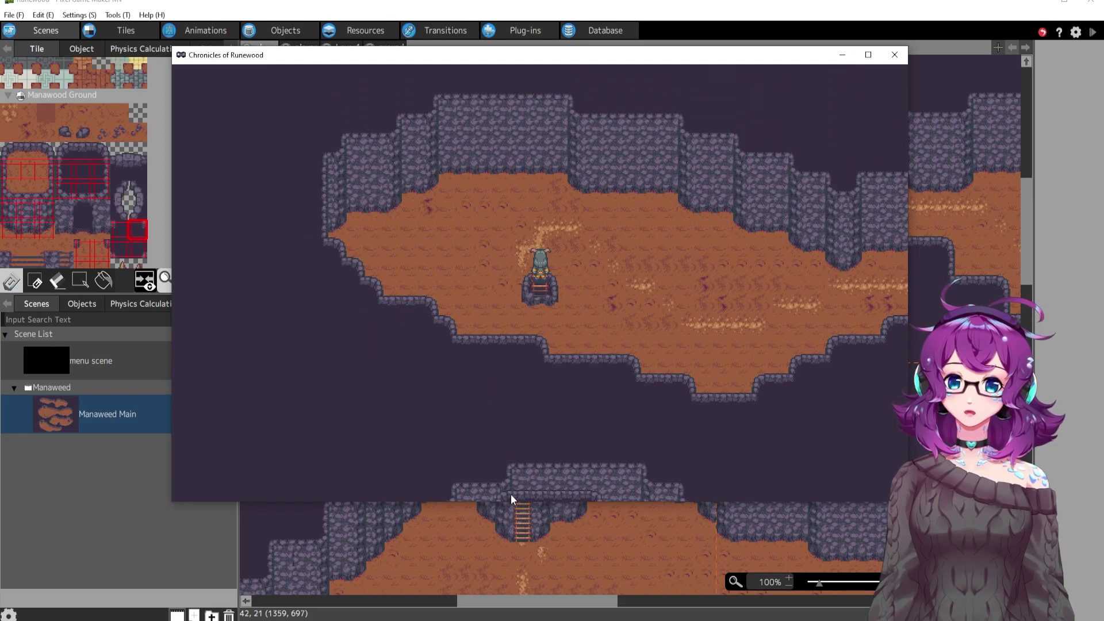
Take the character down through the starting cave's ladder hole onto the lower cave's ladder
key("Down")
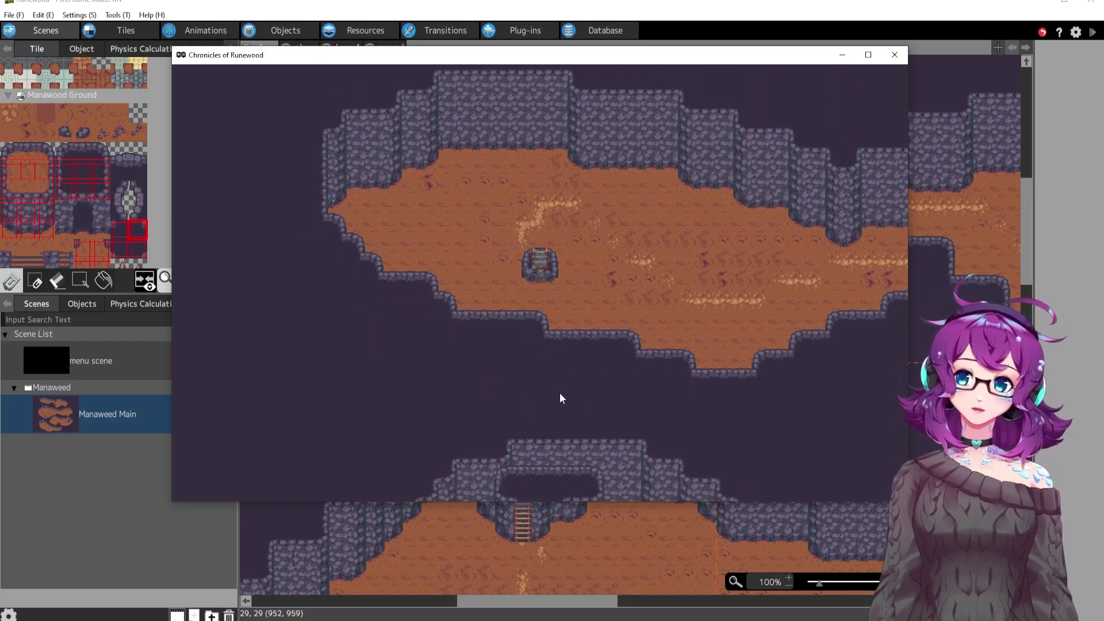
key("Down")
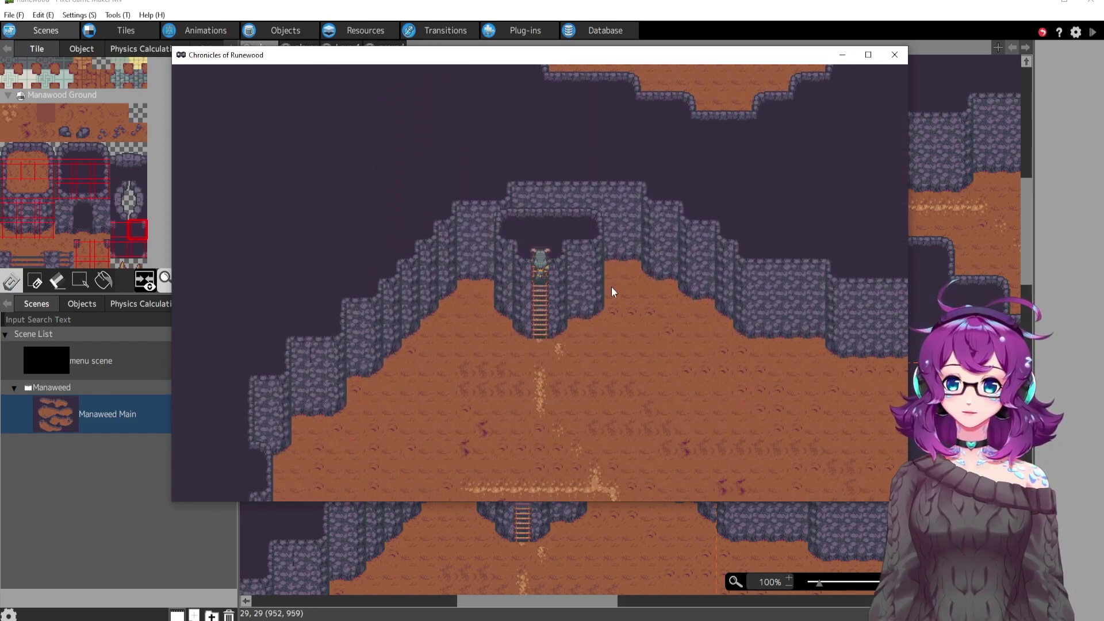
key("Down")
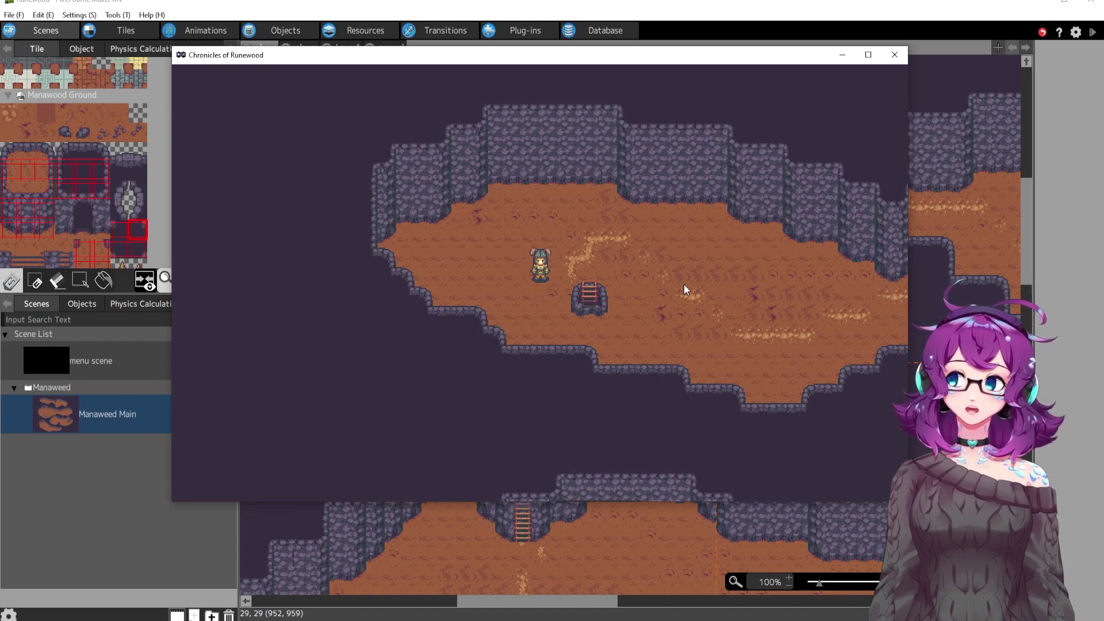
Test the character's movement against the left side of the starting cave's ladder hole
key("Down")
key("Up")
key("Down")
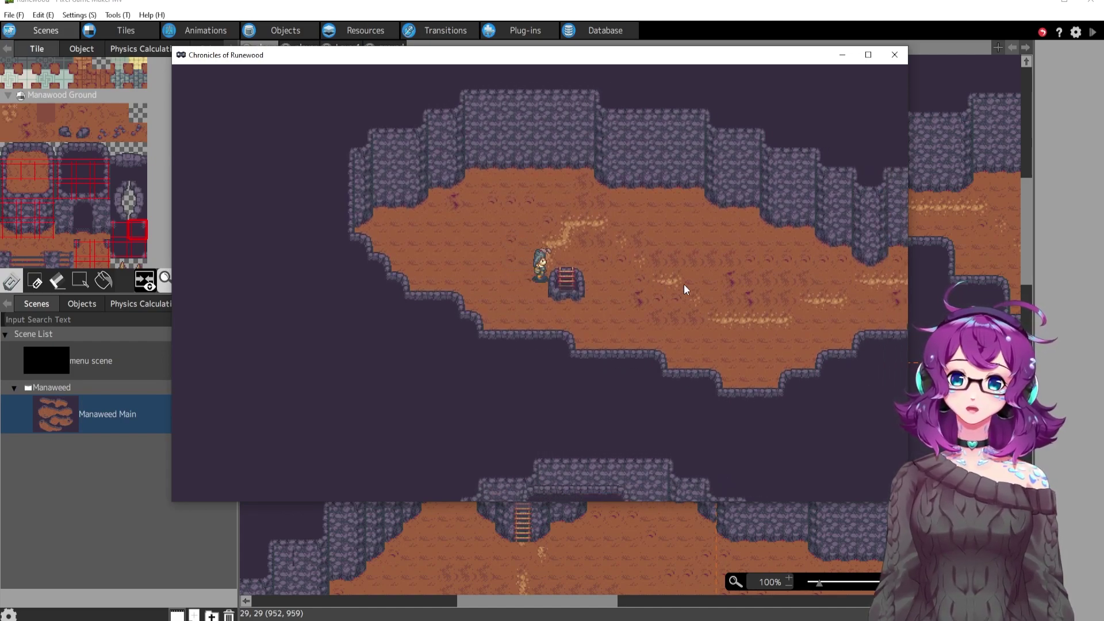
key("Right")
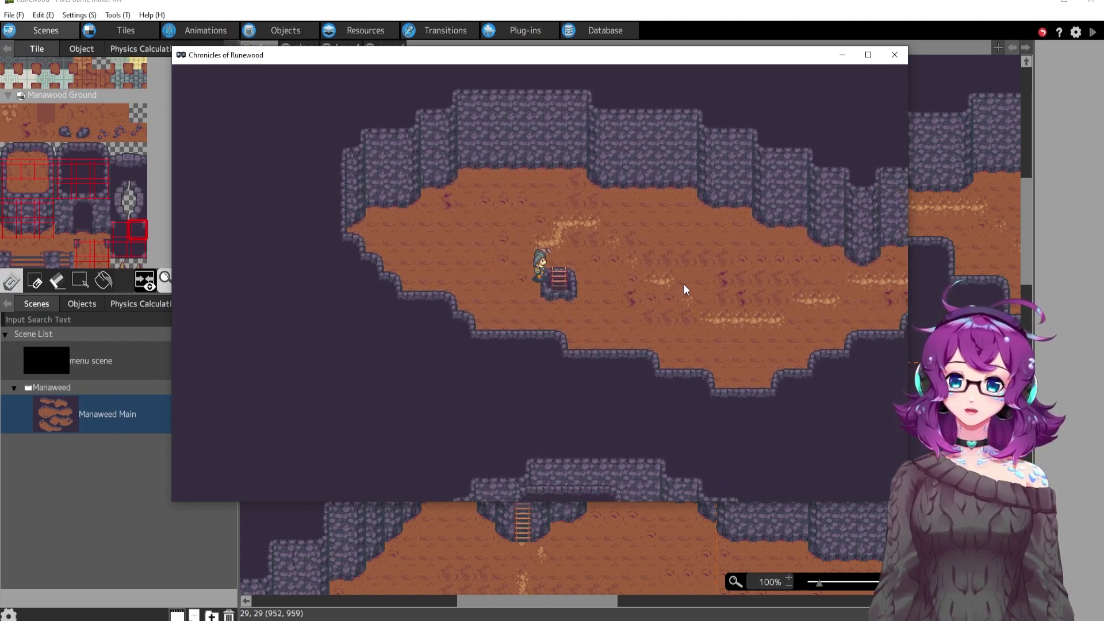
key("Up")
key("Down")
key("Up")
key("Down")
key("Up")
key("Right")
key("Down")
key("Left")
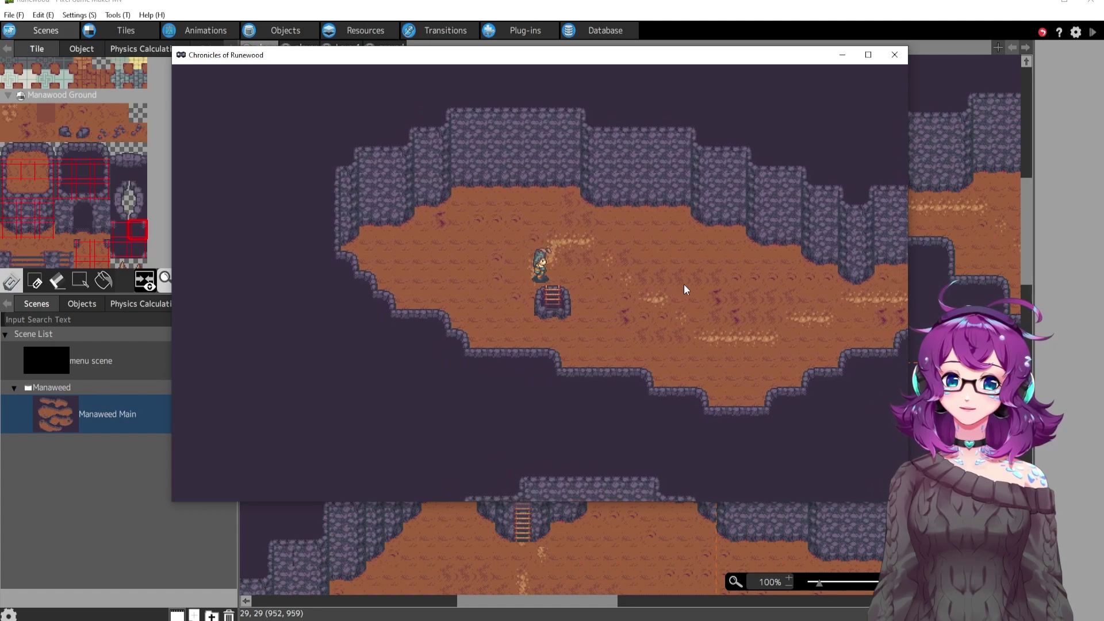
Walk the character around the upper-left edge of the ladder hole and position it directly above the ladder
key("Up")
key("Left")
key("Down")
key("Right")
key("Up")
key("Right")
key("Down")
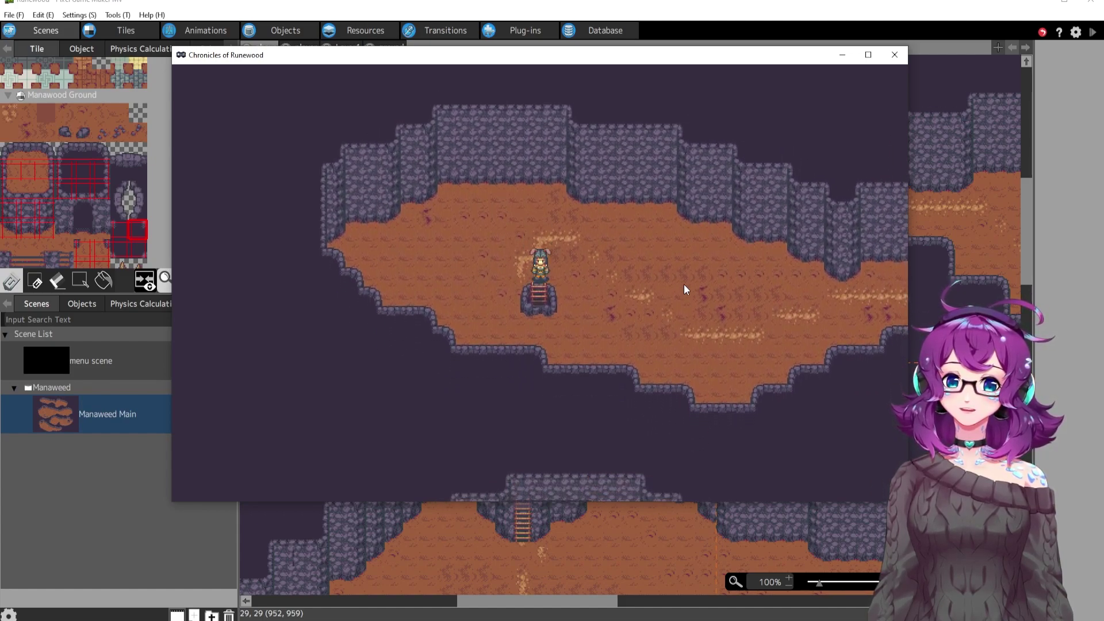
Take the character down the ladder, climb back into the starting cave, and step off to the right of the hole
key("Down")
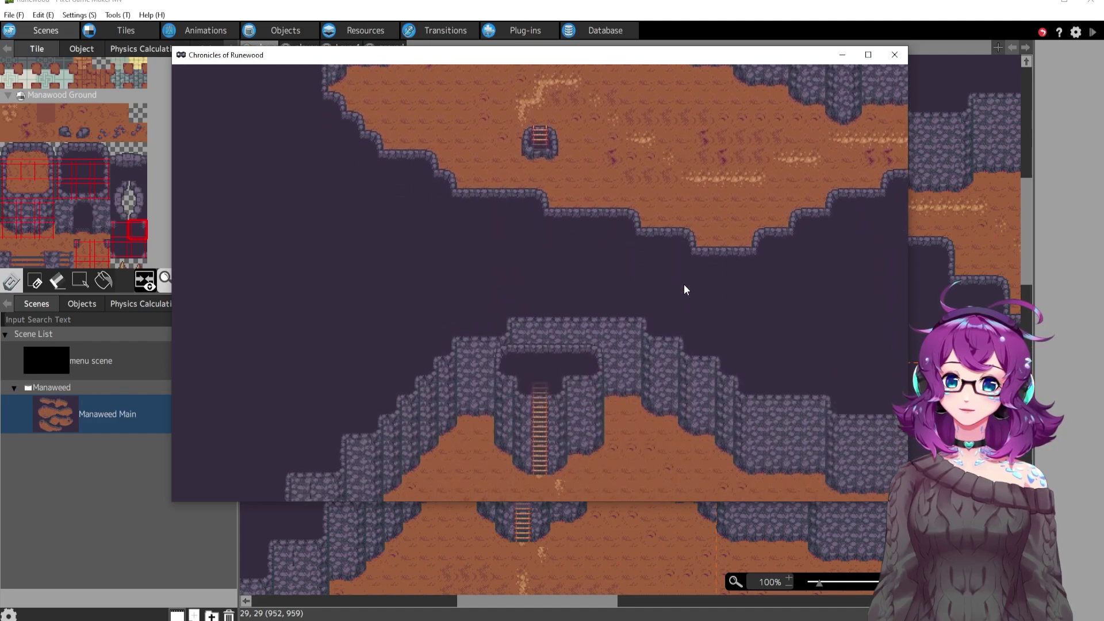
key("Down")
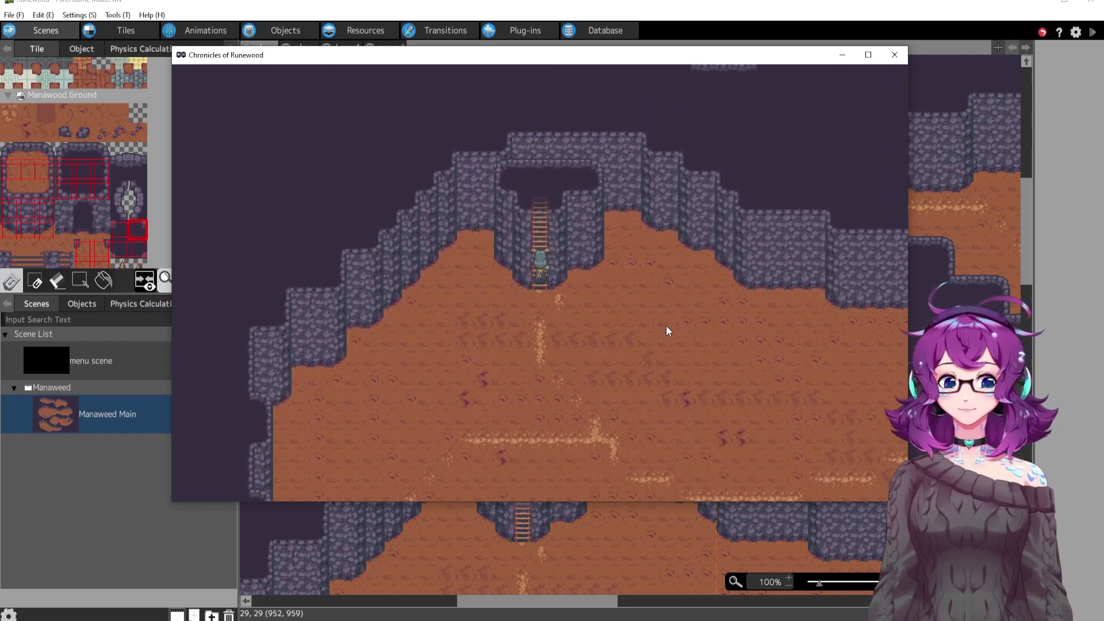
key("Up")
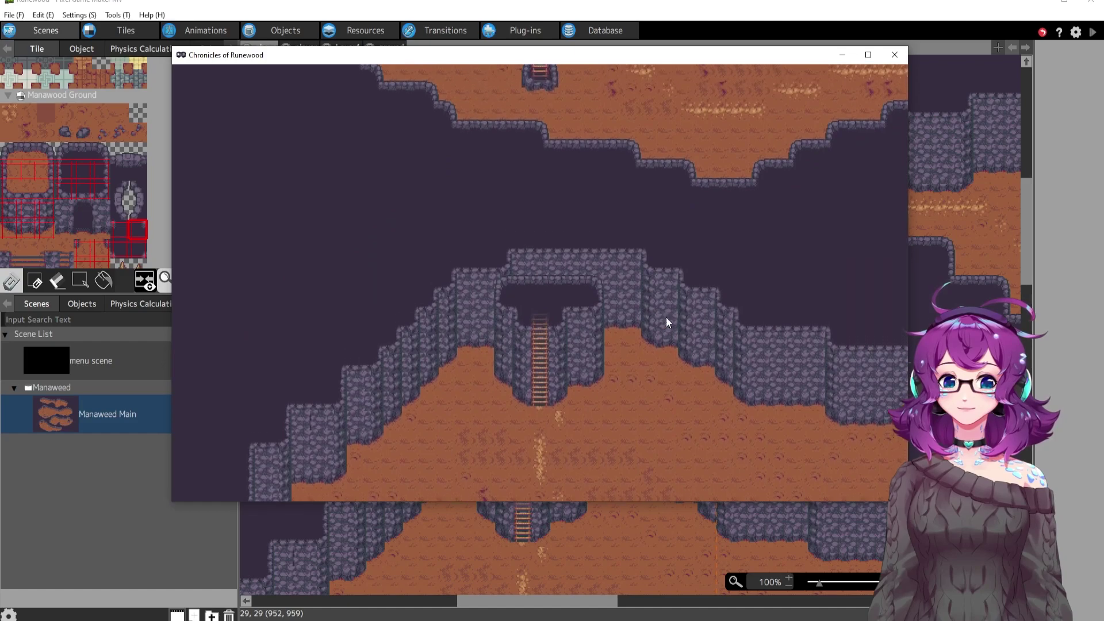
key("Up")
key("Right")
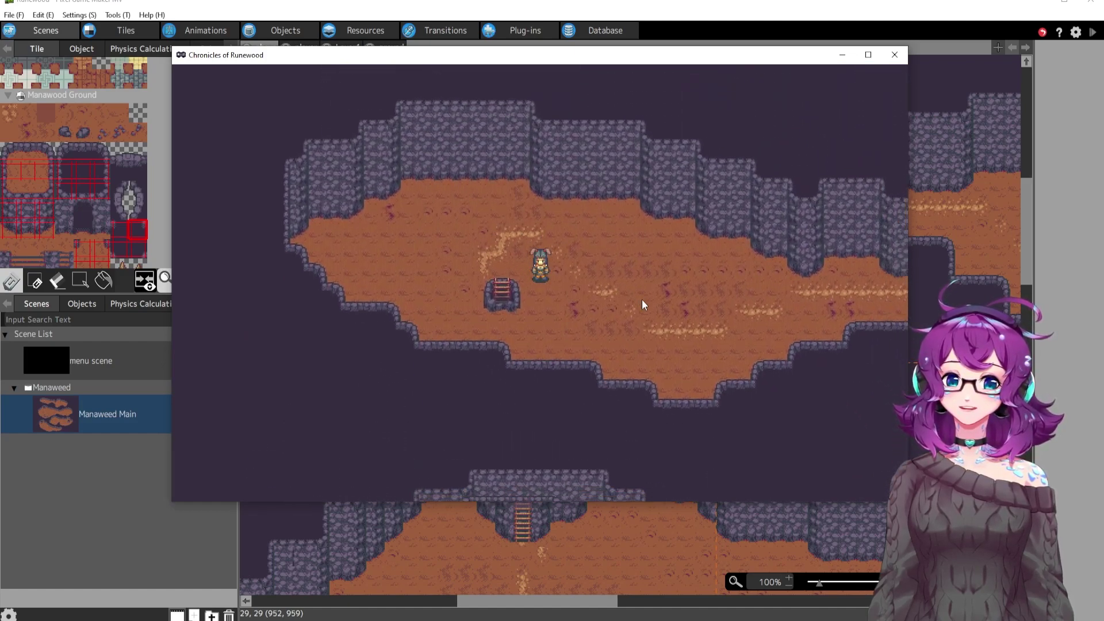
Approach the starting cave's ladder hole from its right side and send the character down through it
key("Left")
key("Down")
key("Up")
key("Down")
key("Up")
key("Left")
key("Down")
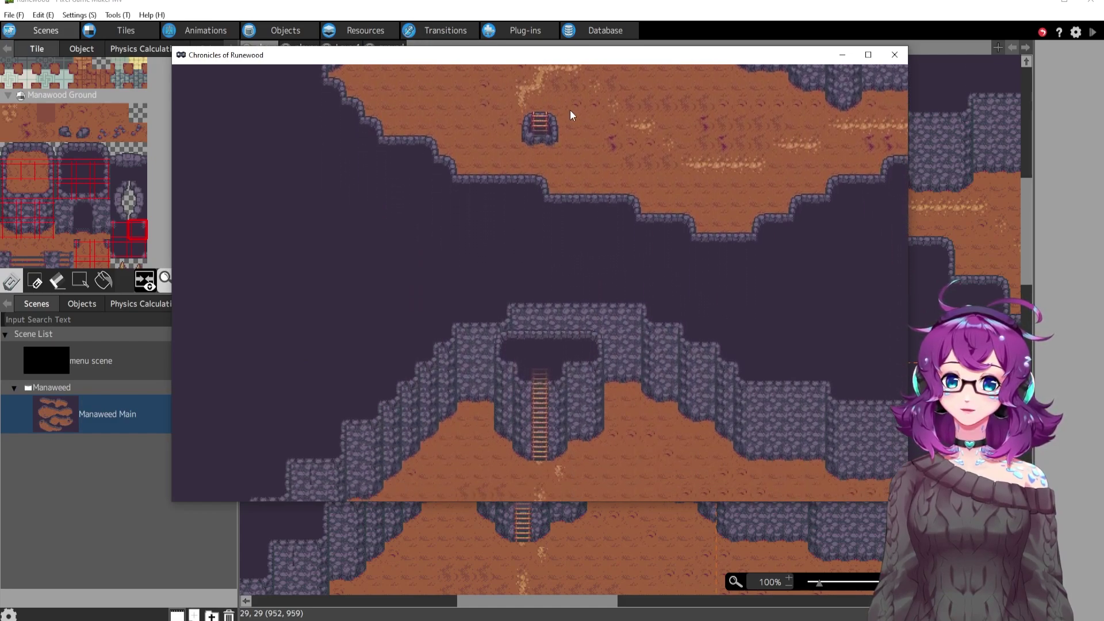
Bring the character to the foot of the lower cave's ladder, start climbing back up, and end the test play
key("Down")
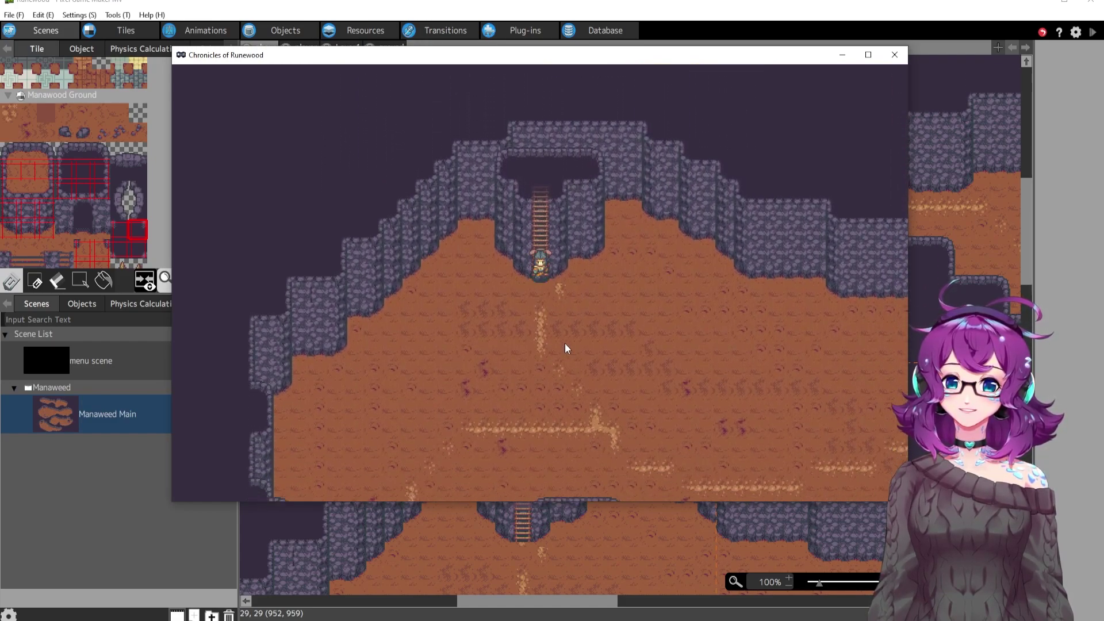
key("Up")
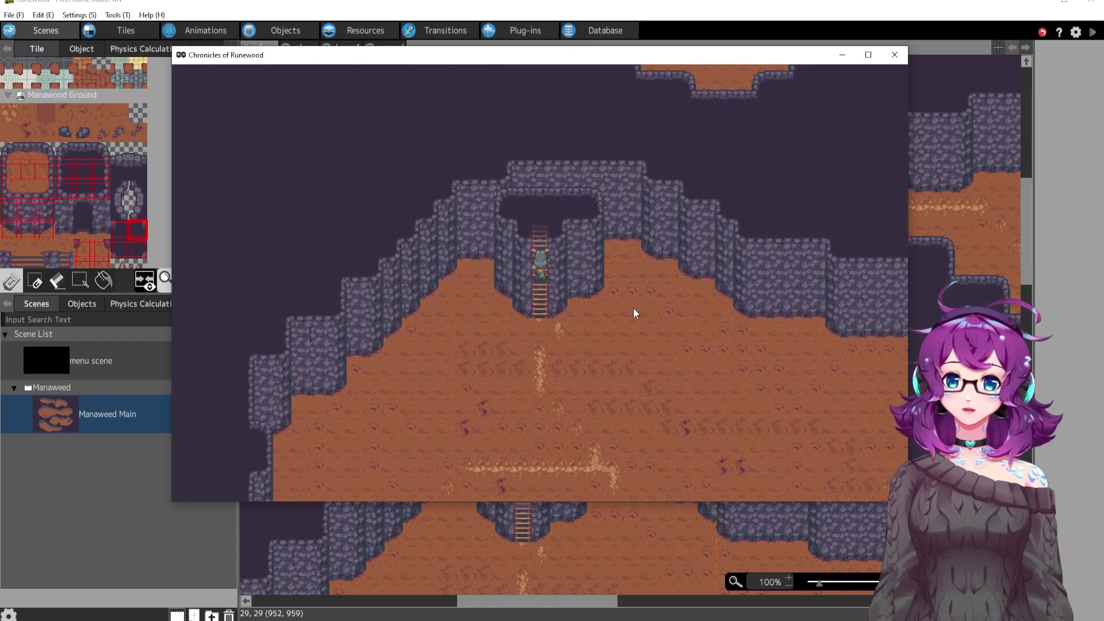
key("Escape")
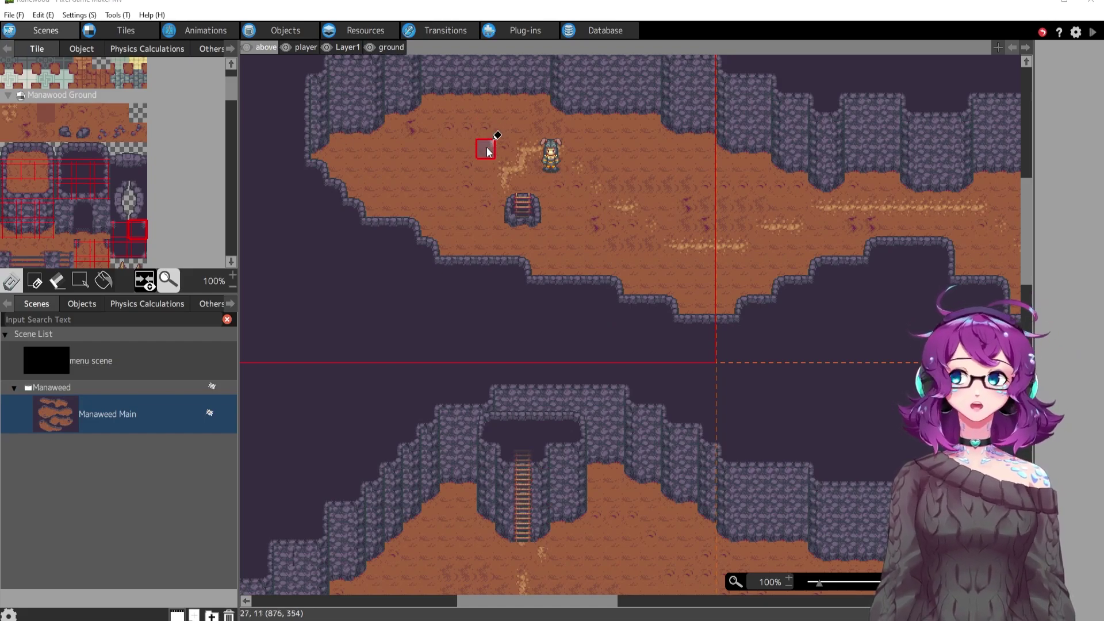
Check the project's portal transfer list in the transitions, then return to the Manaweed Main scene
left_click(454, 32)
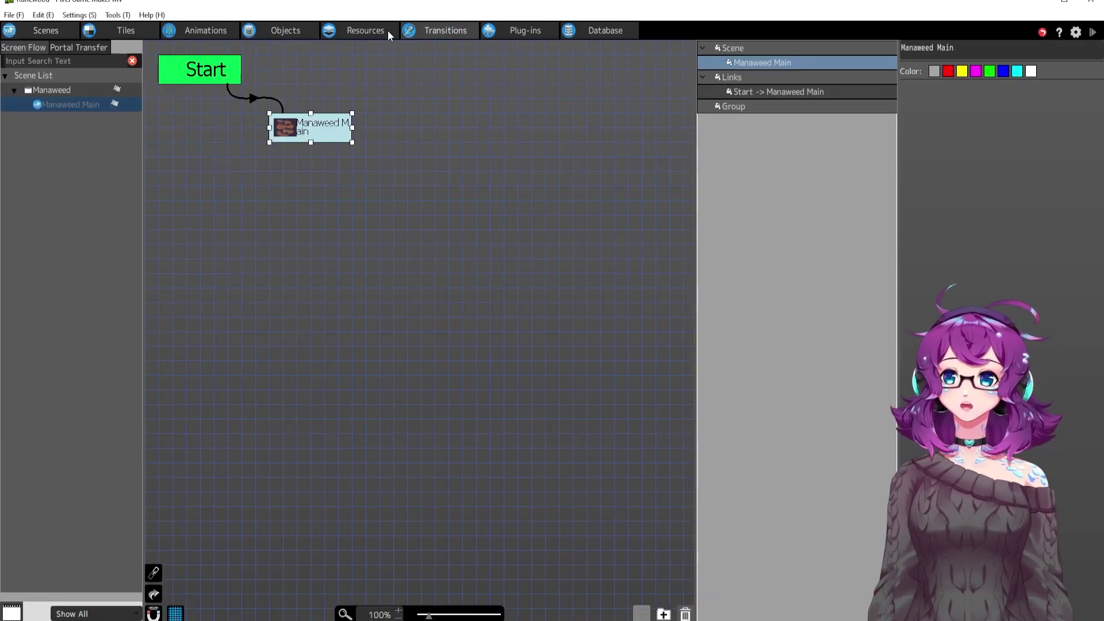
left_click(82, 48)
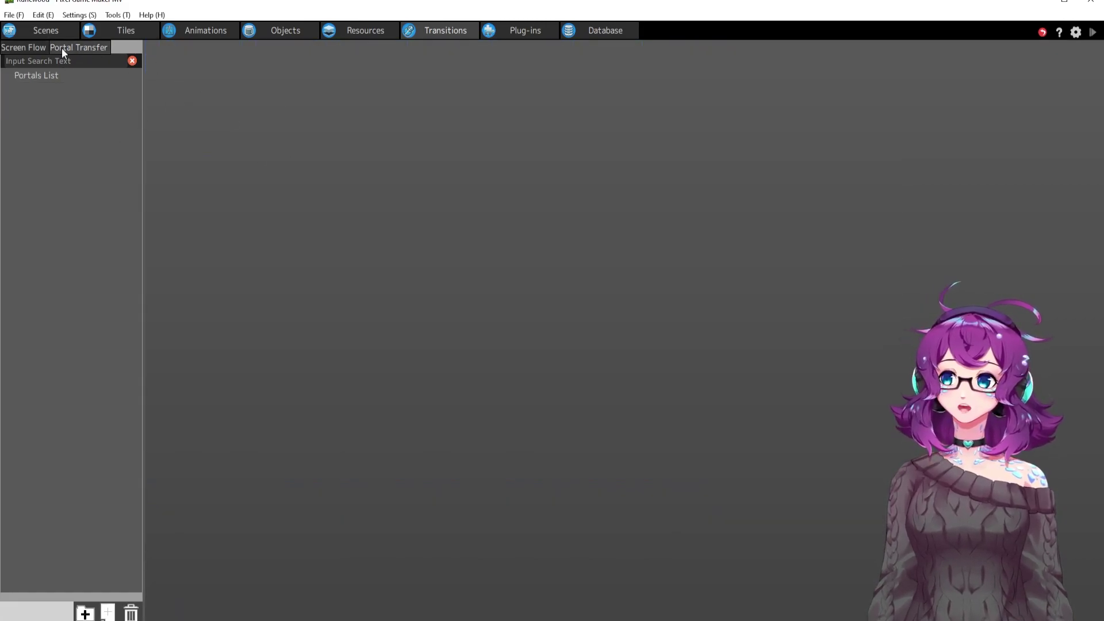
left_click(45, 30)
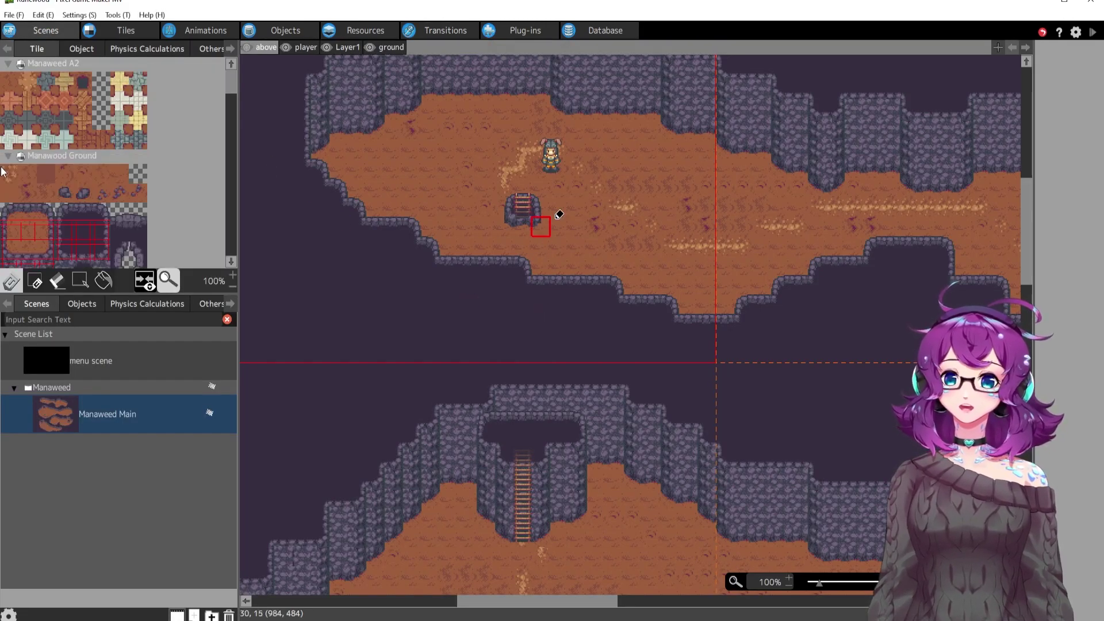
Locate the ladder hole and ladder tiles in the Manawood Ground tileset, and examine the whole cave map at 25%
scroll(179, 174, "down", 5)
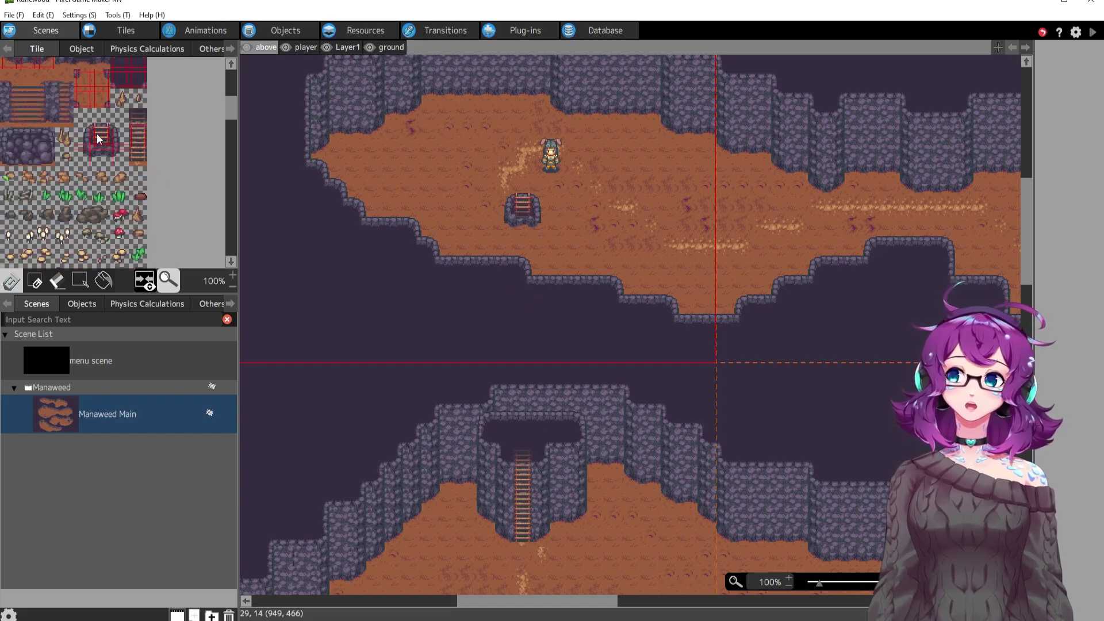
left_click(787, 585)
left_click(787, 584)
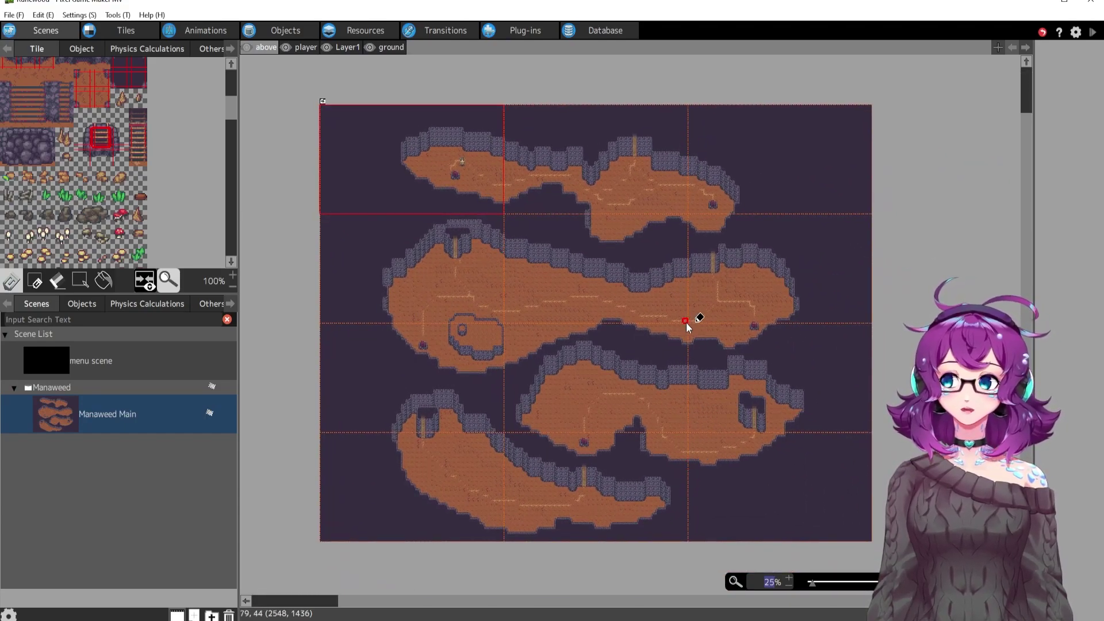
scroll(129, 161, "up", 1)
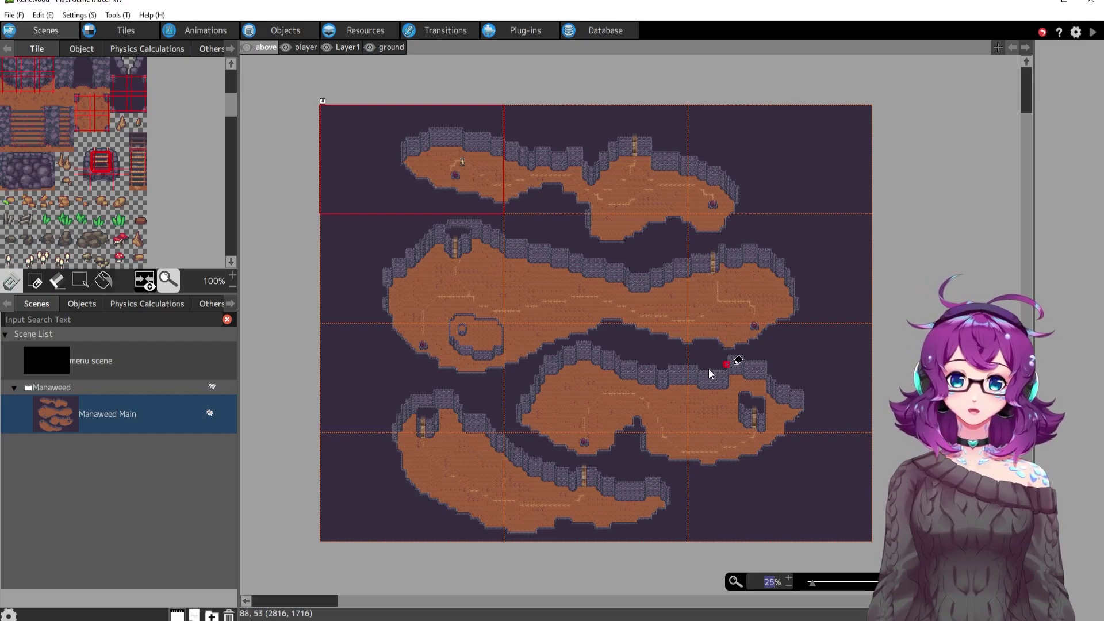
Examine at 100% the ladder hole at the top cave's right end and the matching ladder in the cave below
left_click(790, 578)
middle_click_drag(849, 343, 704, 412)
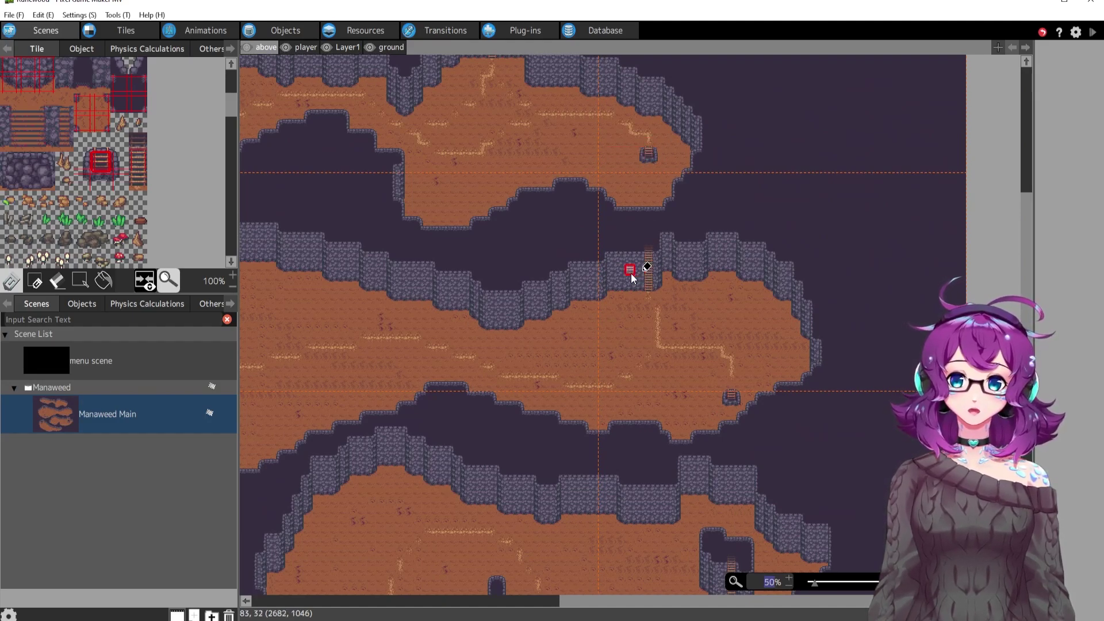
left_click(791, 577)
middle_click_drag(750, 218, 689, 456)
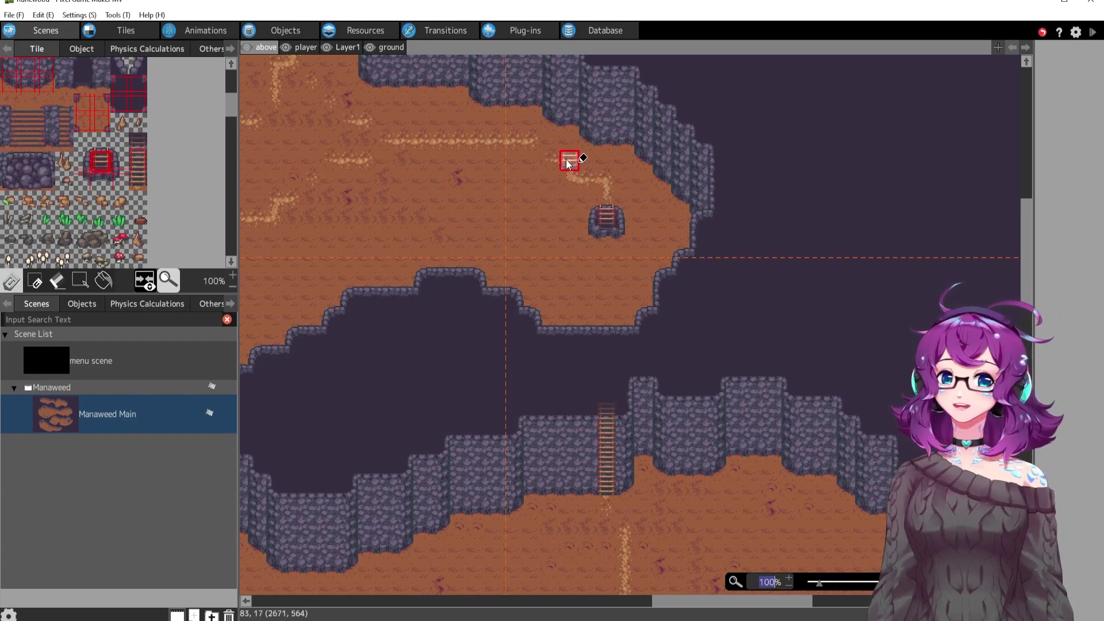
Open the action program of the Deirdre object and examine its Ladder Logic group
left_click(294, 33)
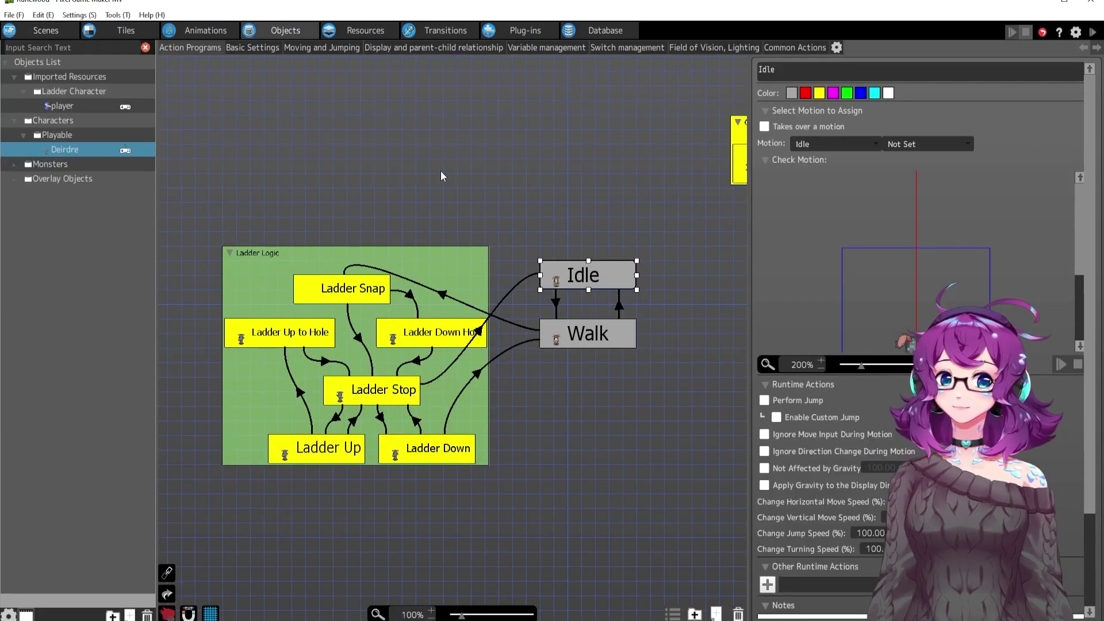
middle_click_drag(443, 176, 460, 136)
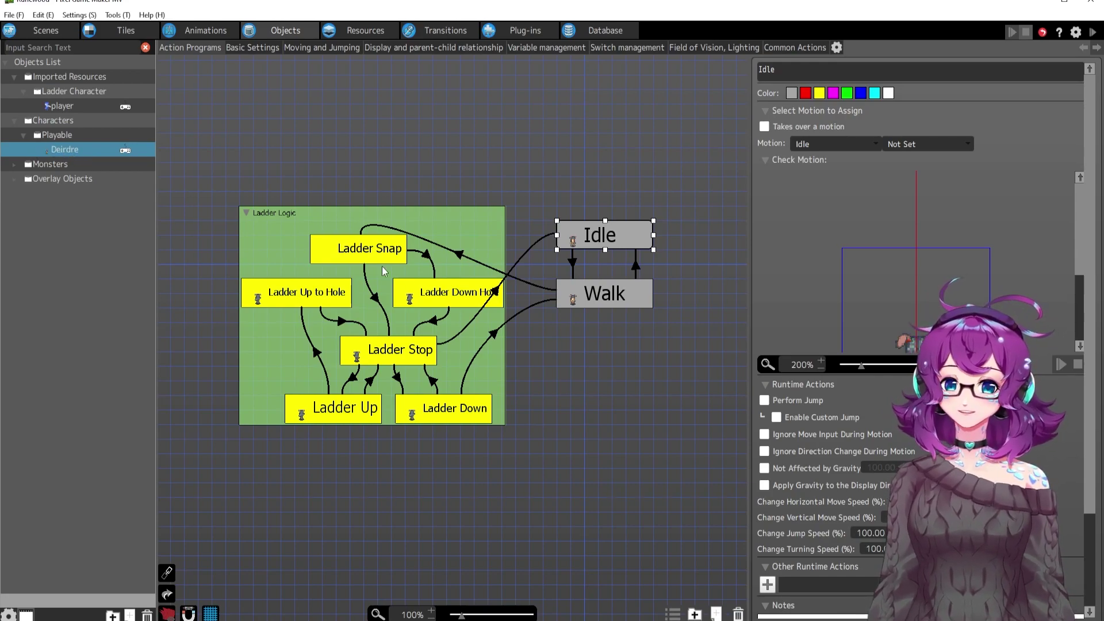
left_click_drag(467, 250, 466, 221)
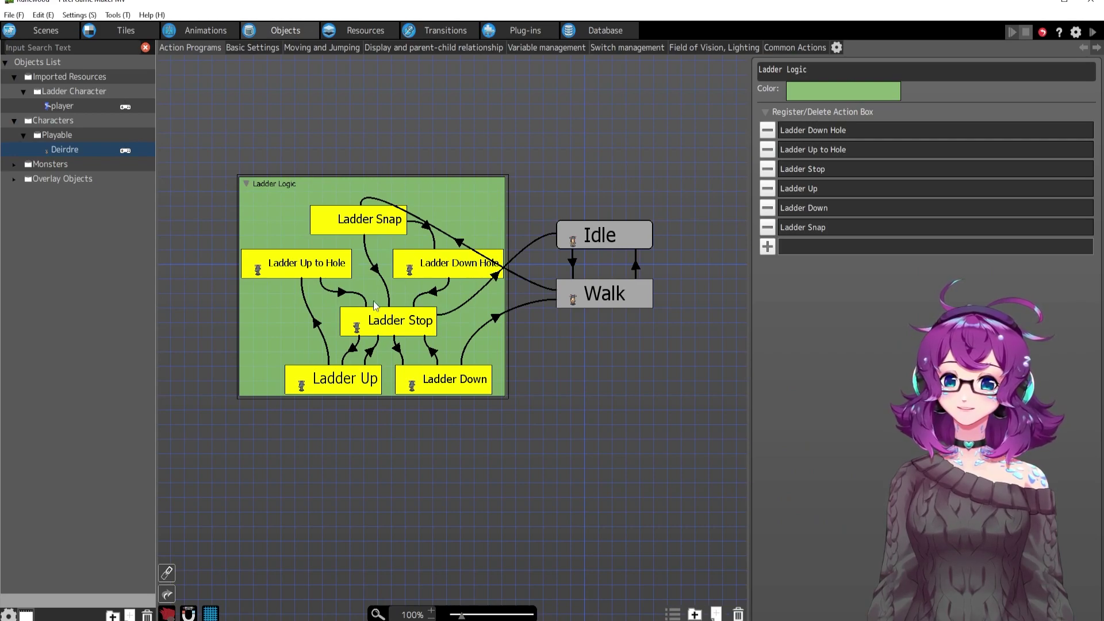
left_click_drag(481, 231, 485, 266)
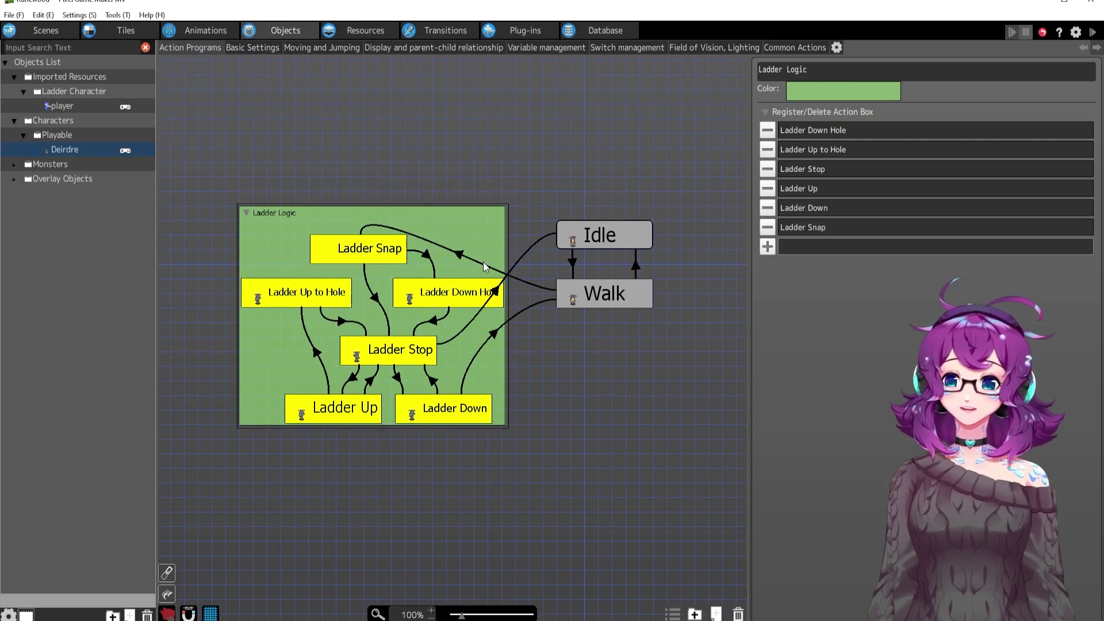
Inspect Deirdre's Walk and Idle actions and the conditions of the link from Idle to Walk
left_click(598, 185)
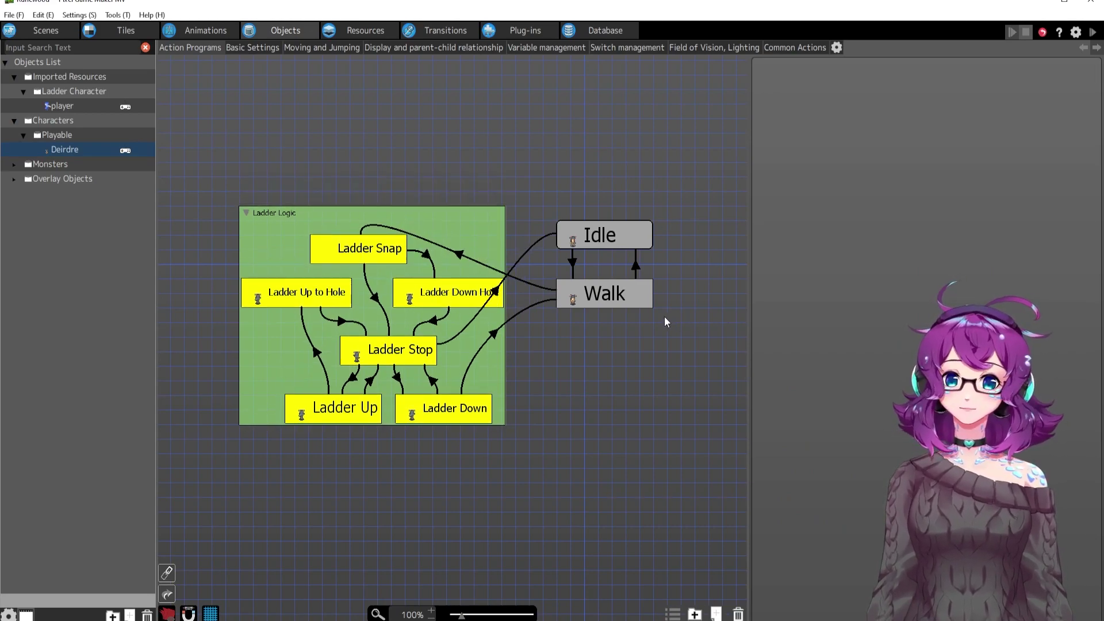
left_click(607, 304)
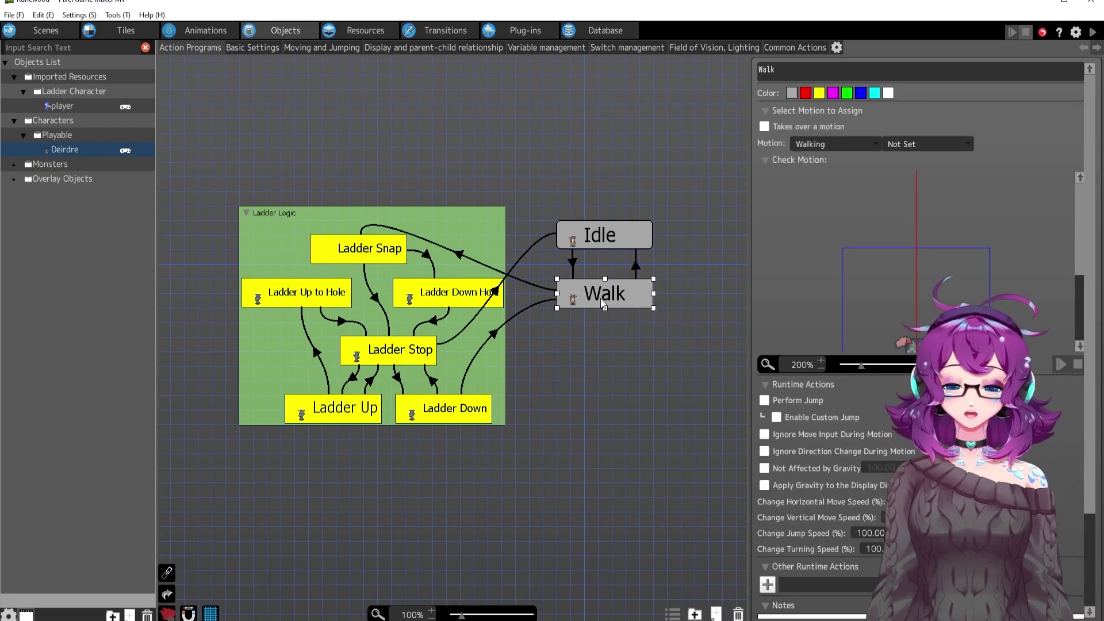
left_click(613, 247)
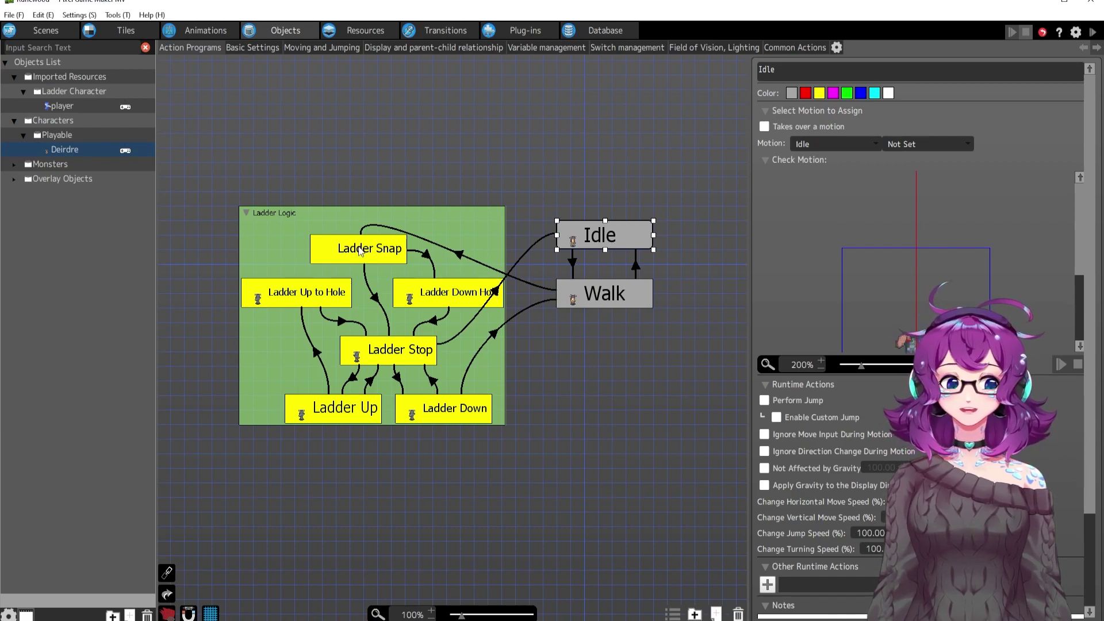
left_click(615, 303)
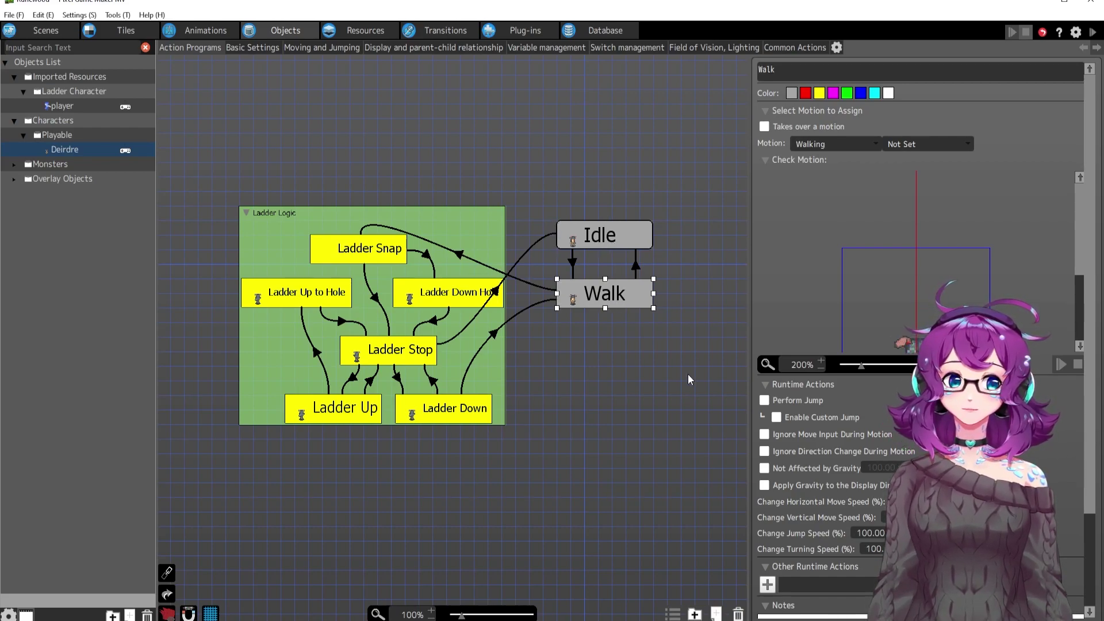
left_click(573, 264)
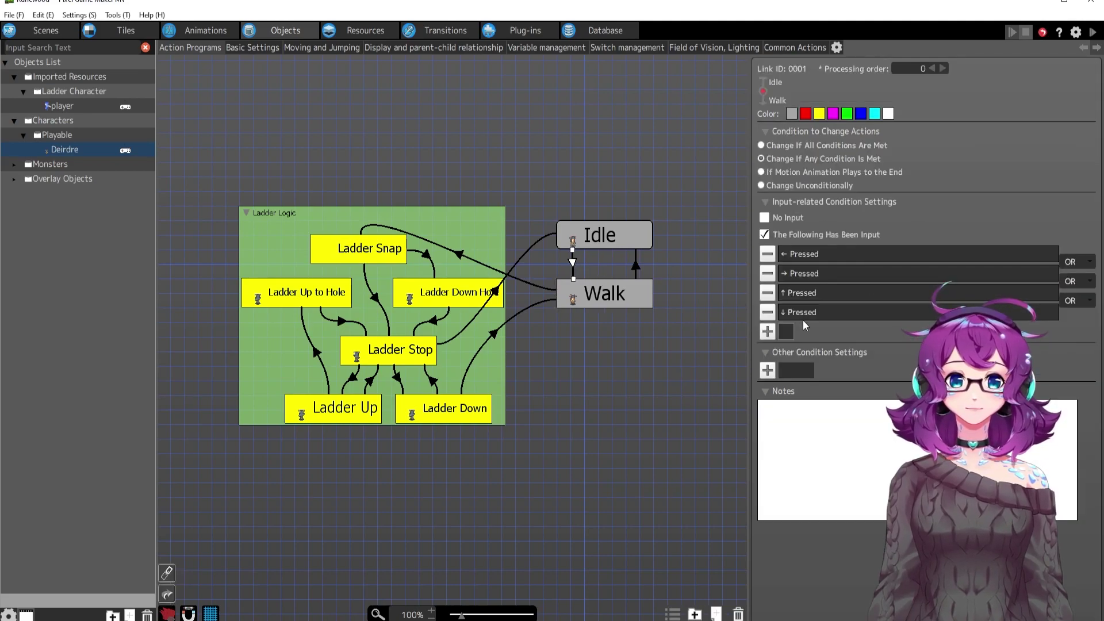
Inspect the Walk action and the variable list in the first Switch/Variable condition of the link from Walk to Ladder Snap, keeping Area Detection
left_click(604, 303)
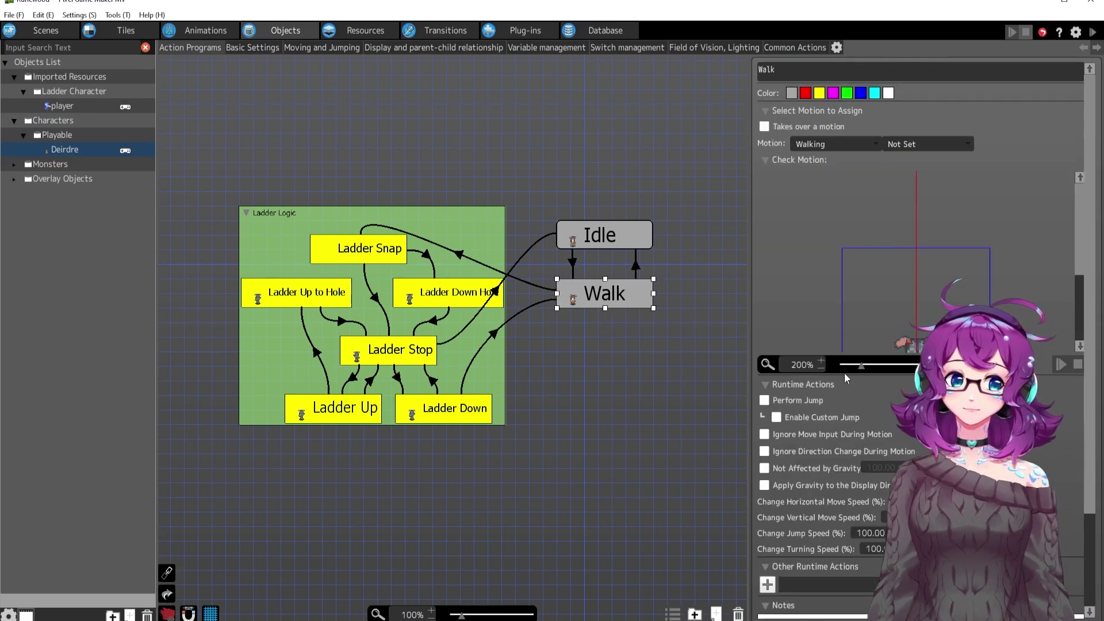
left_click(529, 282)
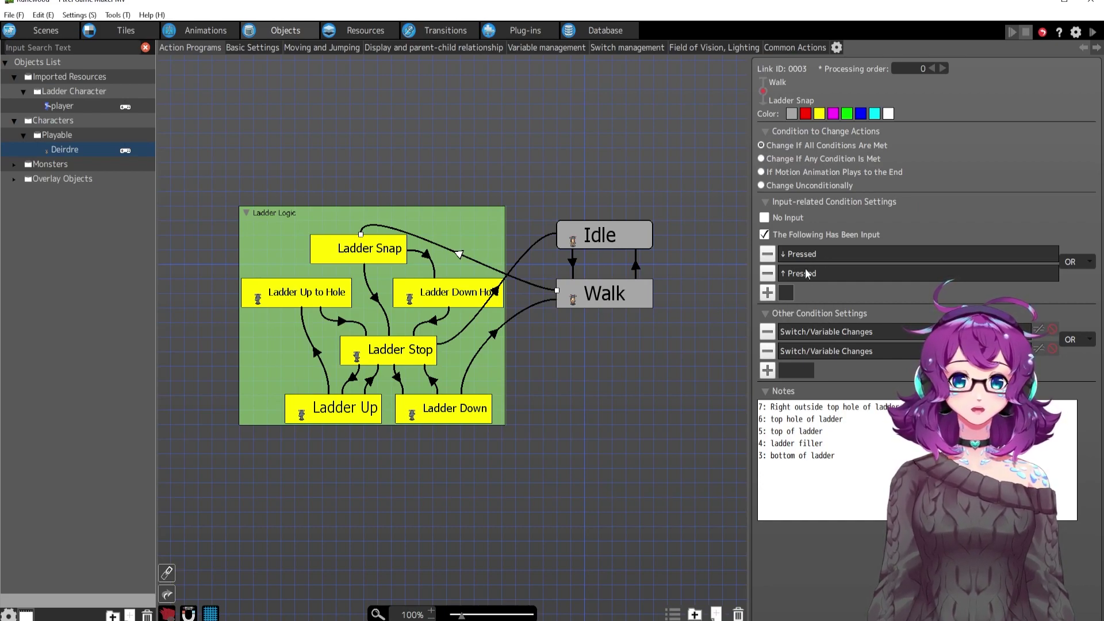
double_click(831, 333)
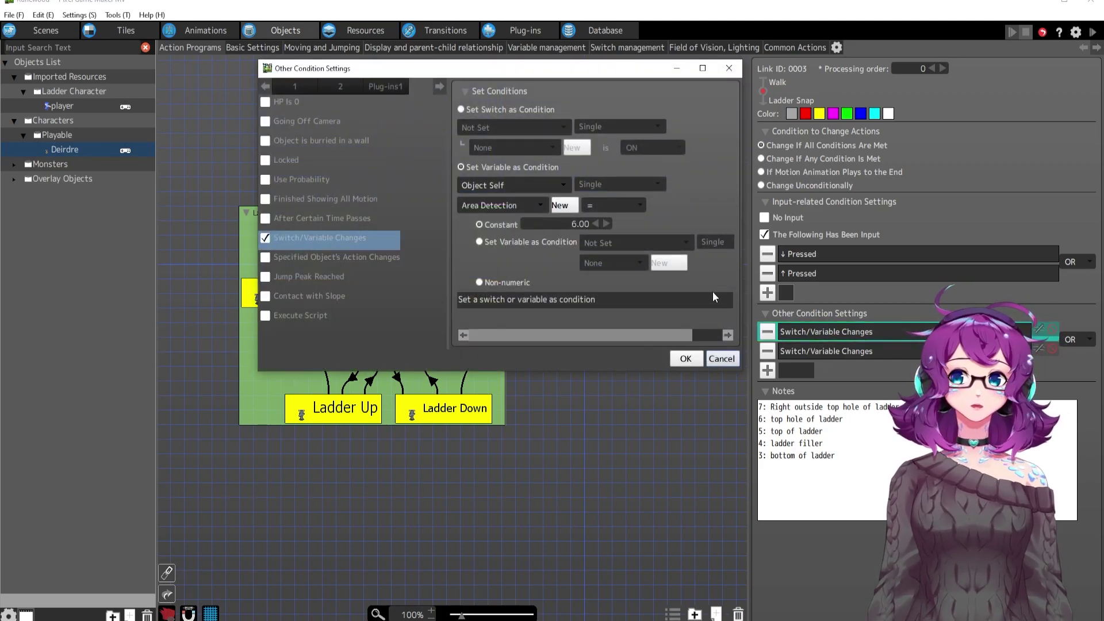
left_click(501, 205)
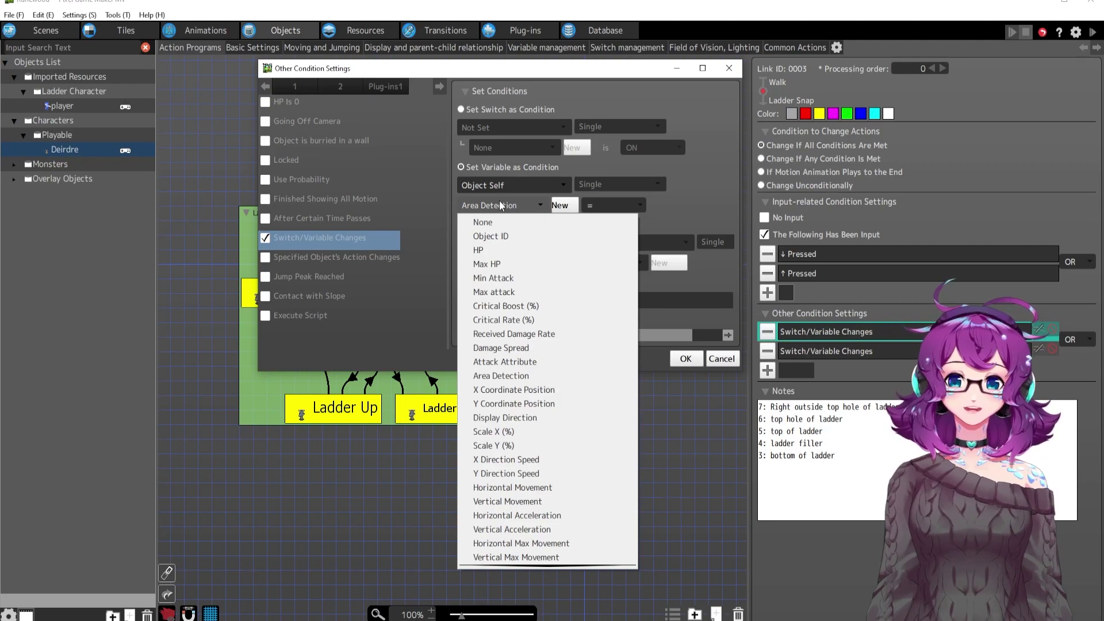
scroll(572, 424, "down", 1)
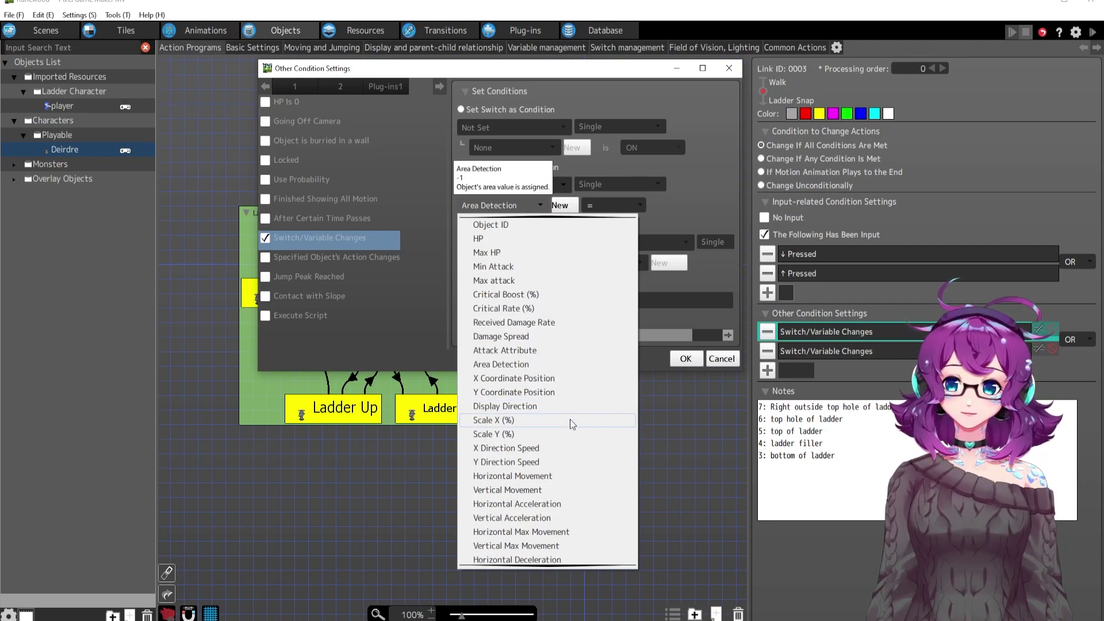
left_click(539, 366)
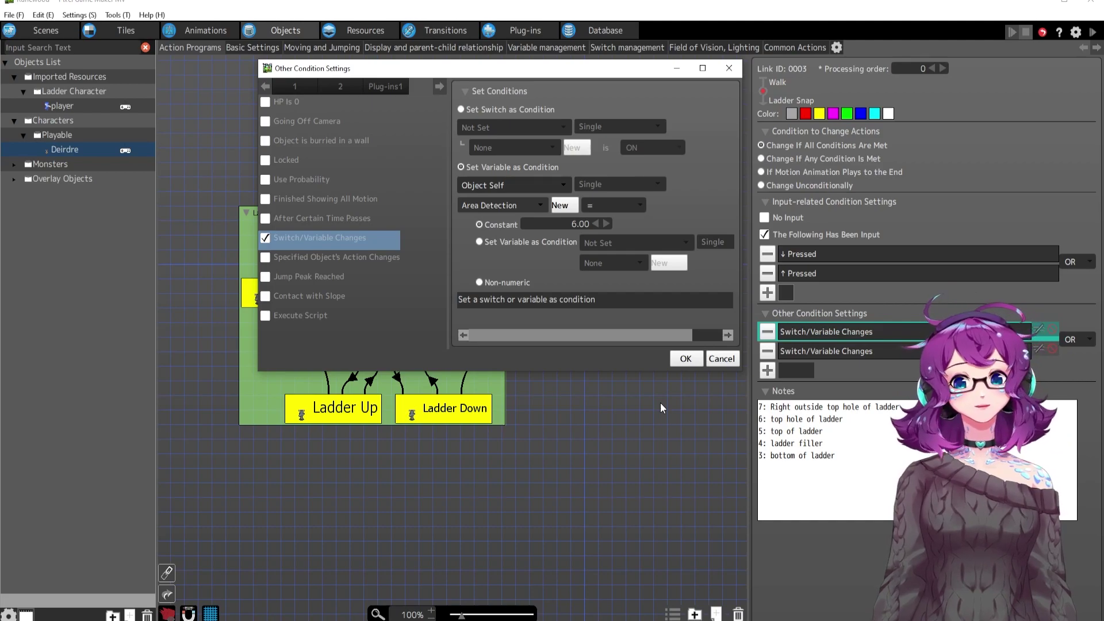
left_click(686, 358)
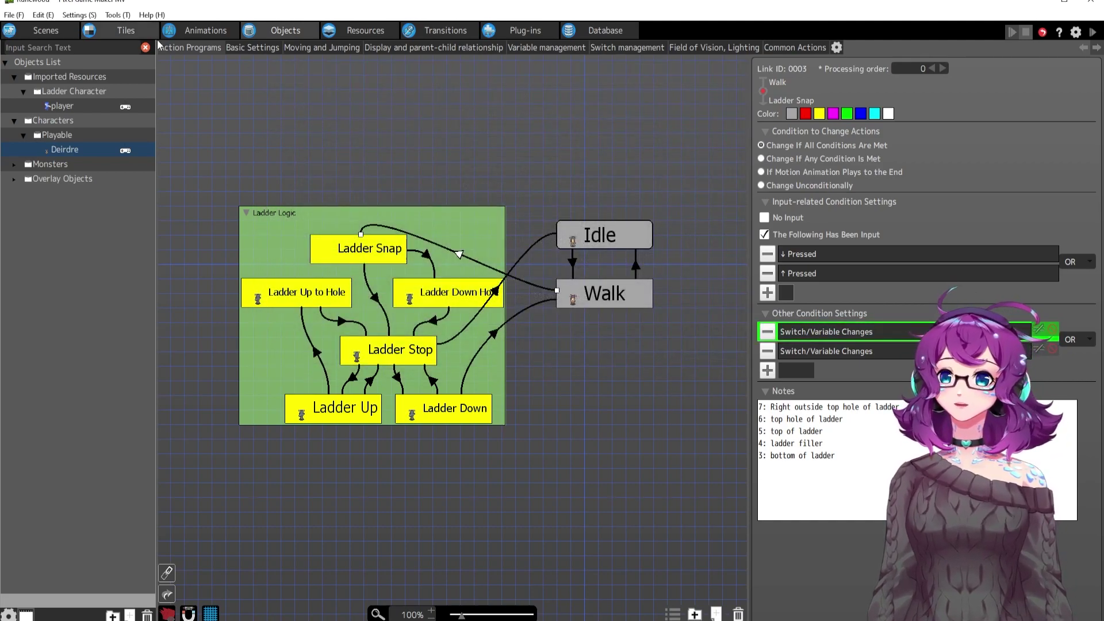
Check the Area Detection numbers assigned to the ladder hole tile and the tile directly above it in the Manawood Ground tileset
left_click(136, 32)
left_click(75, 106)
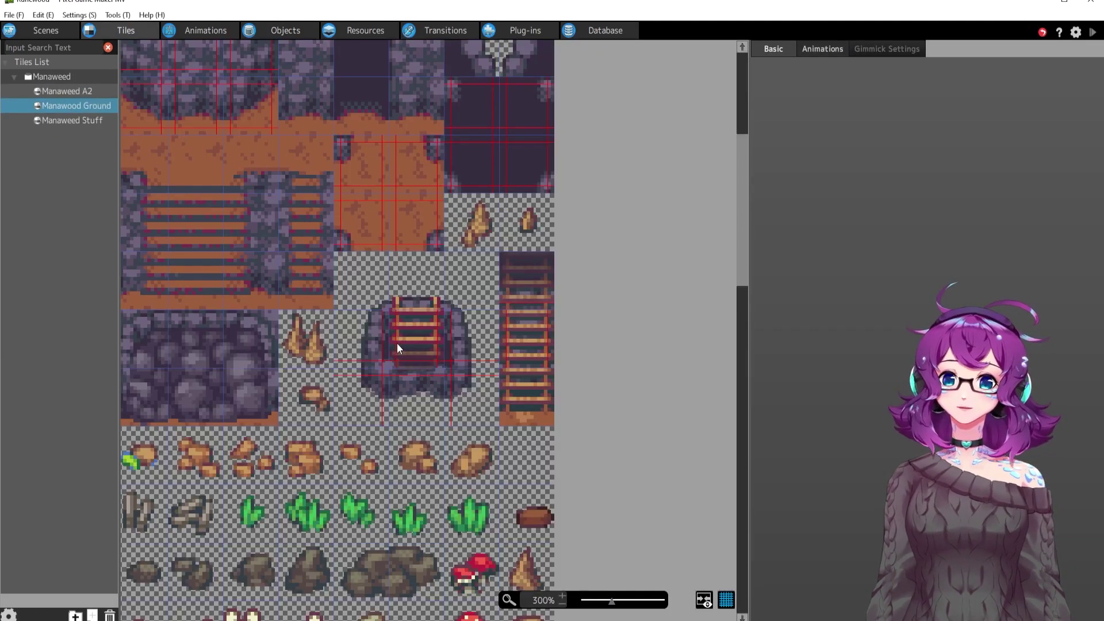
left_click(412, 335)
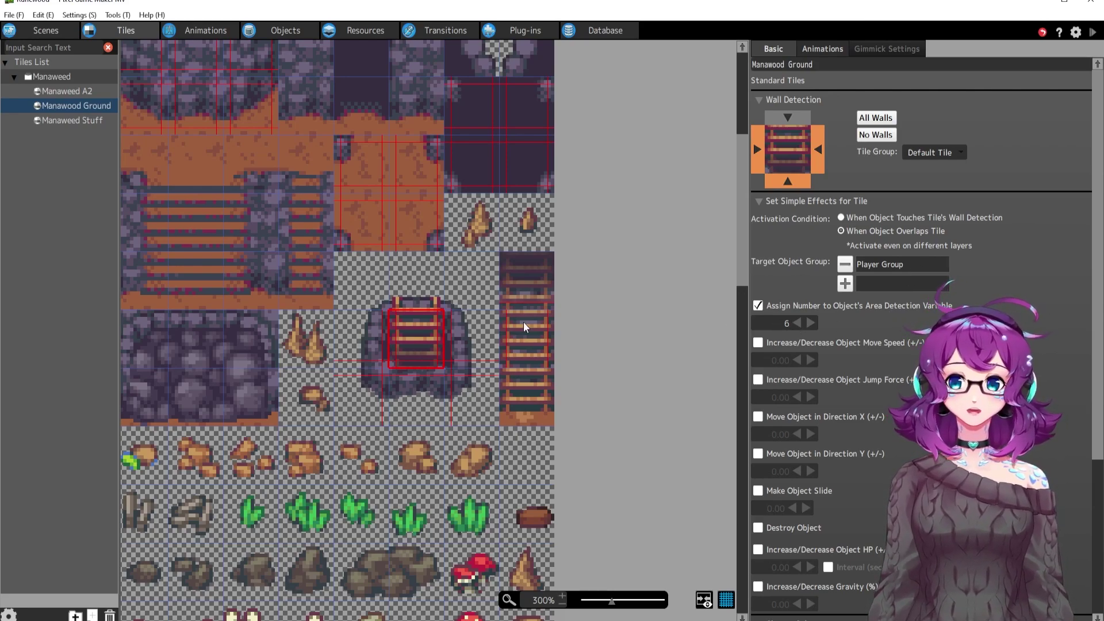
left_click(410, 288)
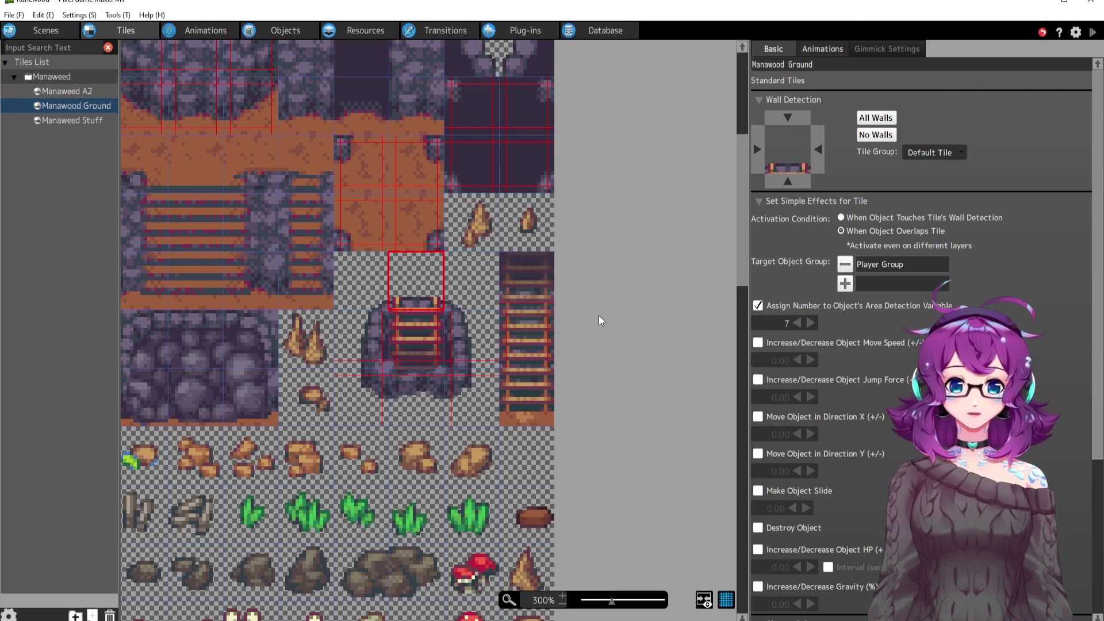
left_click(406, 336)
left_click(413, 288)
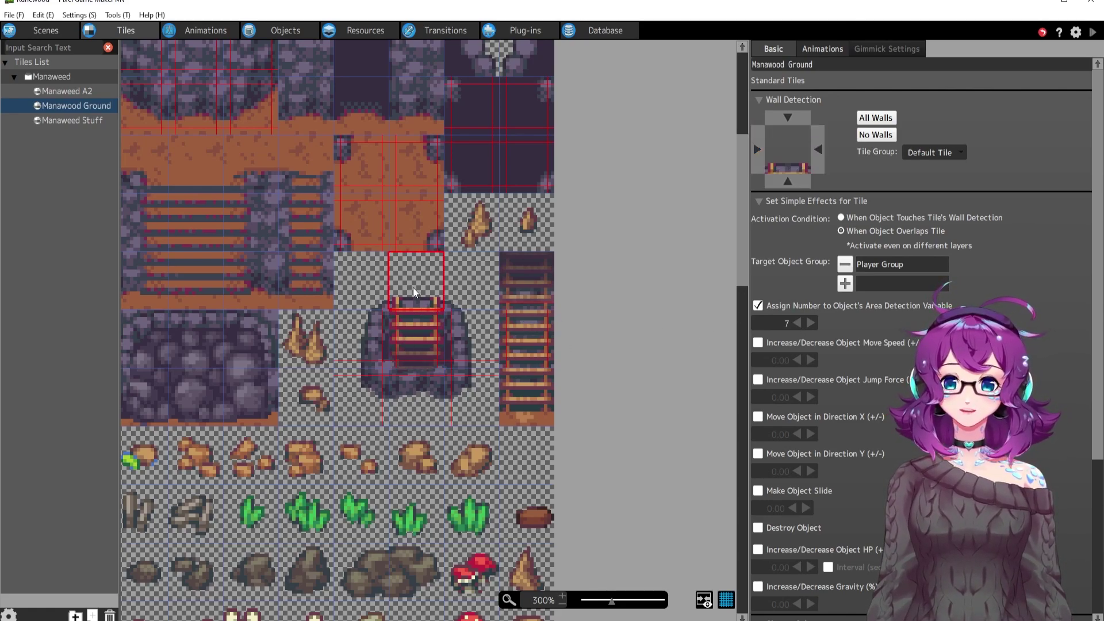
left_click(415, 340)
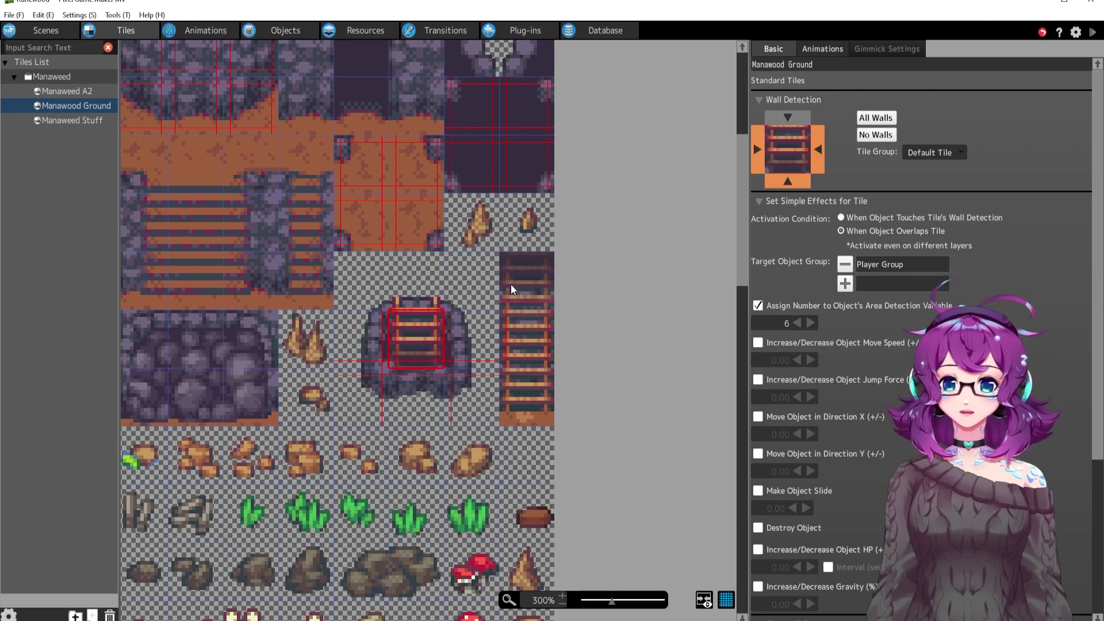
Check the Area Detection numbers of the top, middle and bottom ladder tiles and recheck the tile above the hole
left_click(532, 275)
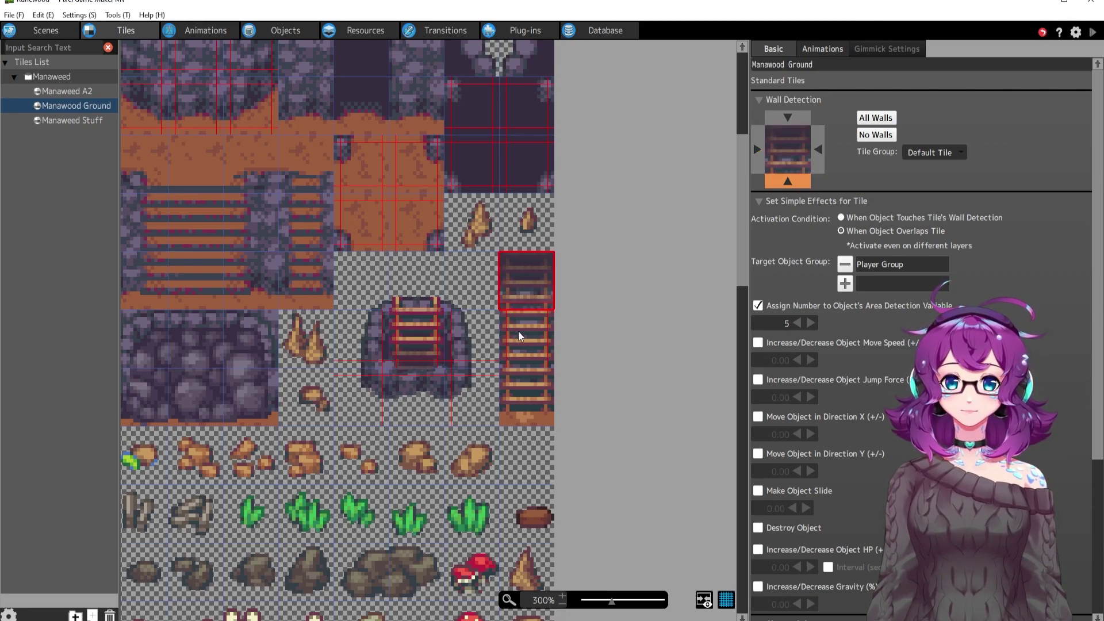
left_click(520, 351)
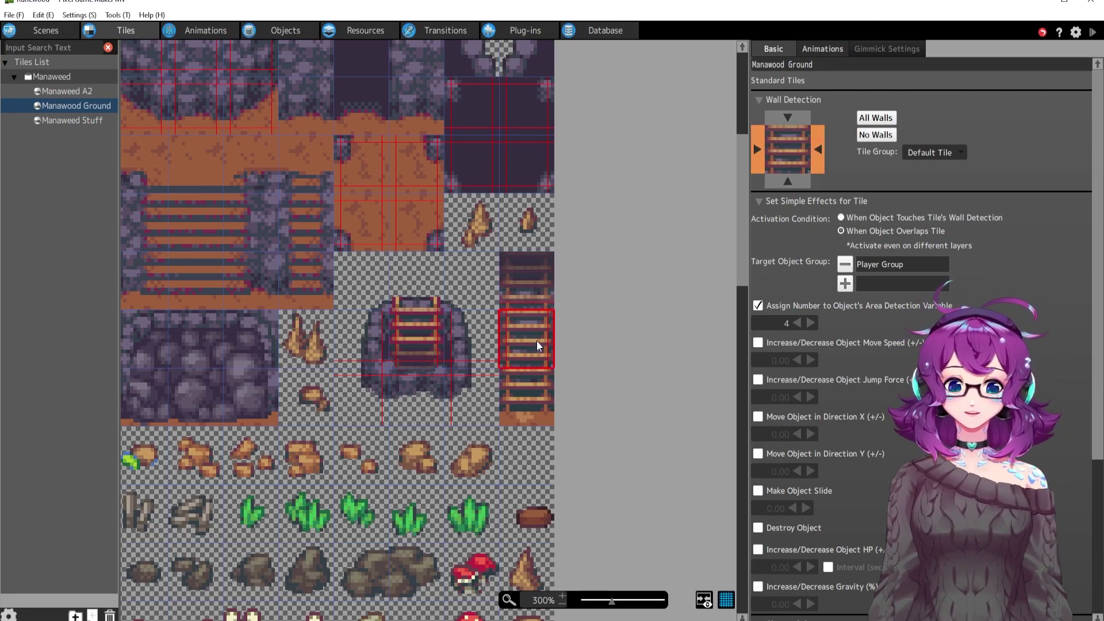
left_click(536, 384)
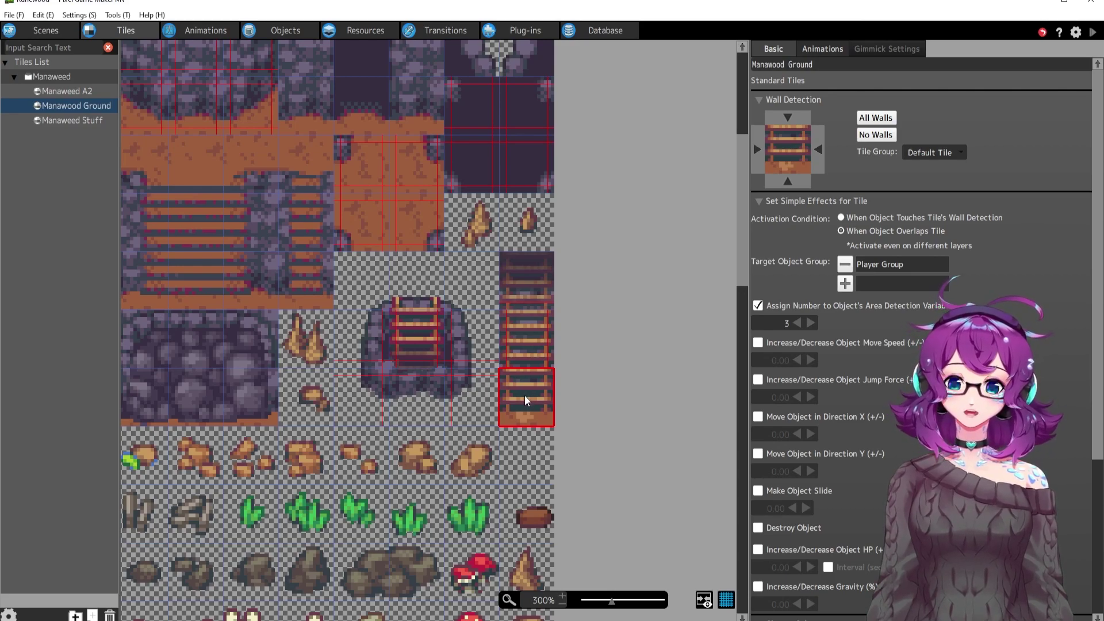
left_click(431, 303)
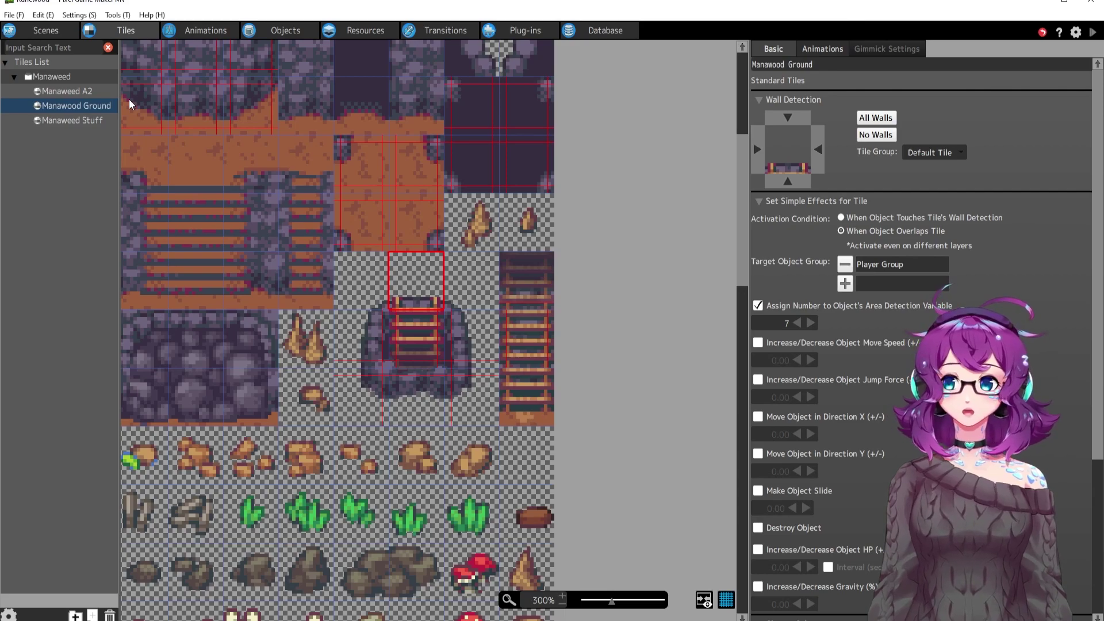
Review both Switch/Variable conditions on Deirdre's link from Walk to Ladder Snap without changing them
left_click(284, 30)
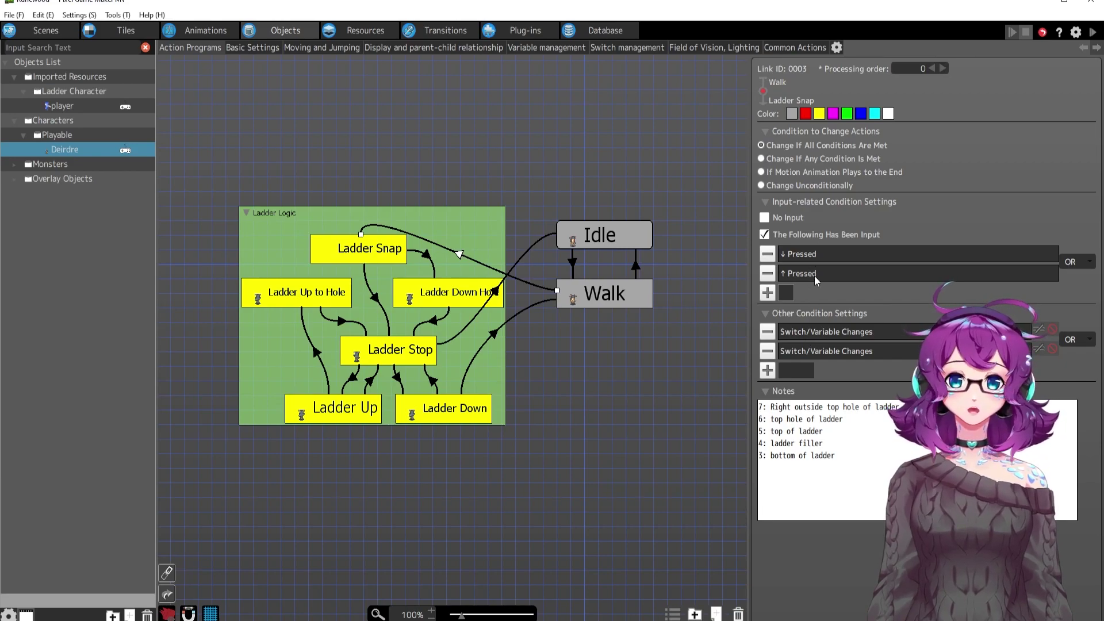
double_click(842, 334)
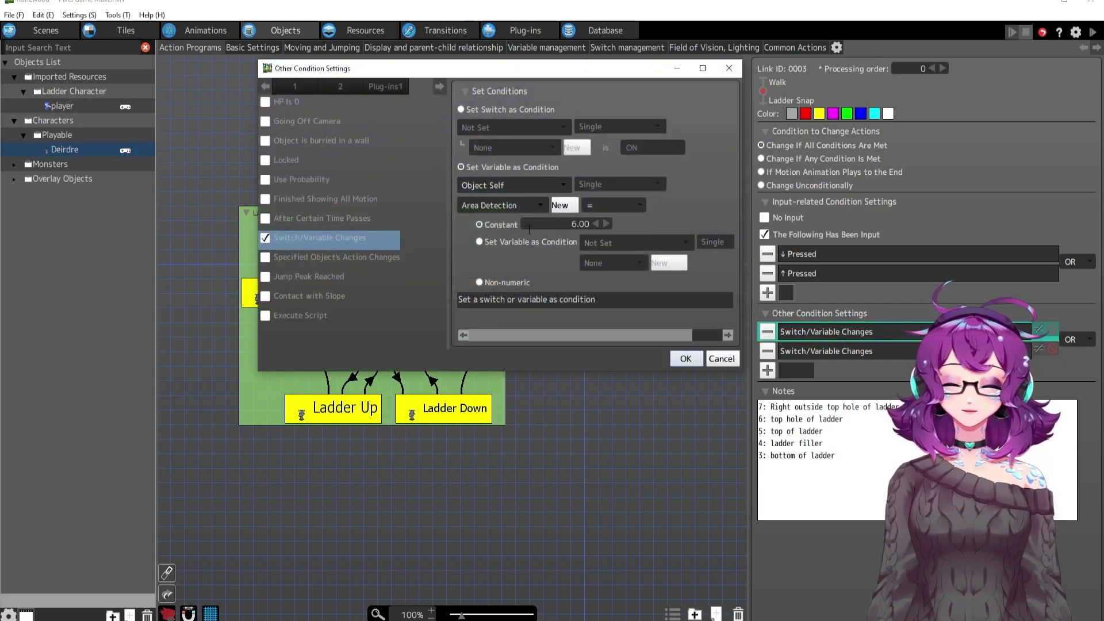
left_click(722, 359)
double_click(816, 352)
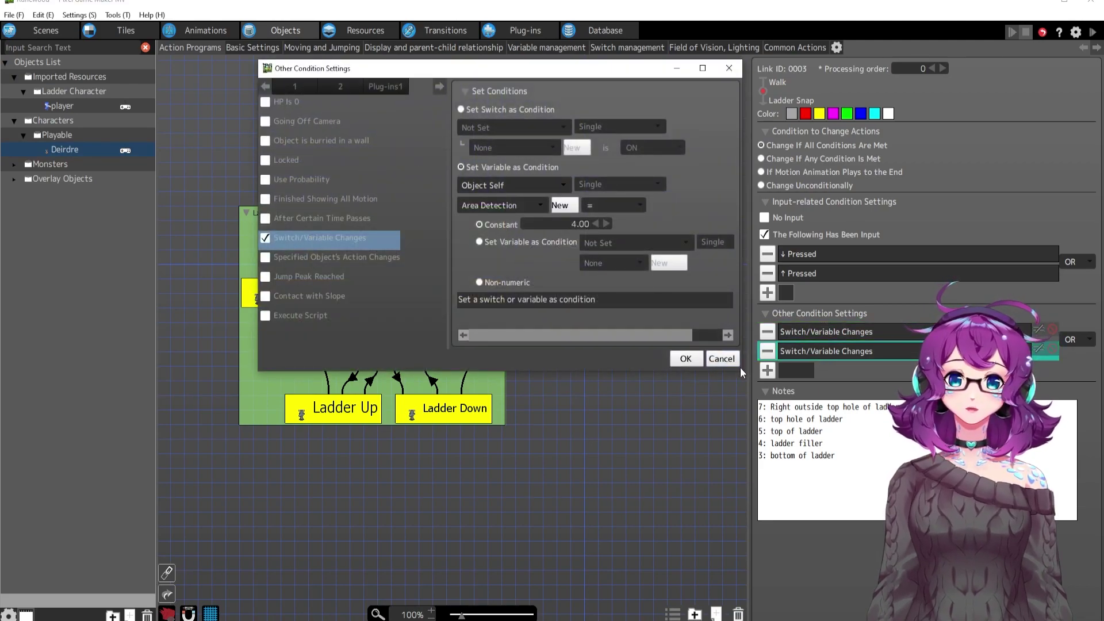
left_click(721, 358)
Compare those conditions with the Area Detection numbers of the ladder hole tile and the top and middle ladder tiles
left_click(126, 30)
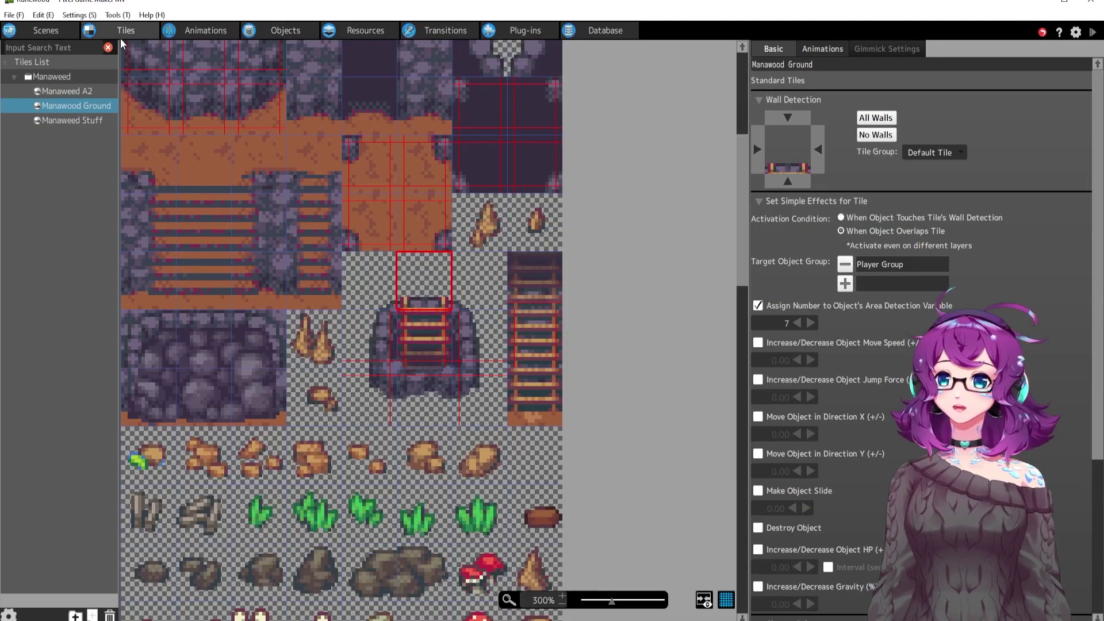
left_click(429, 319)
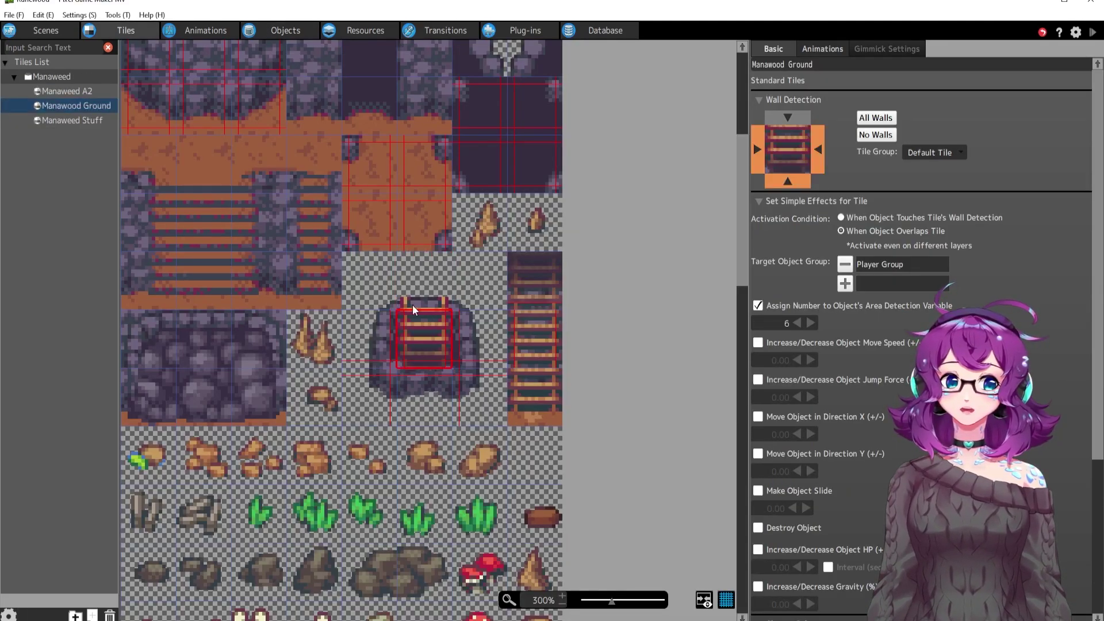
left_click(522, 288)
left_click(530, 326)
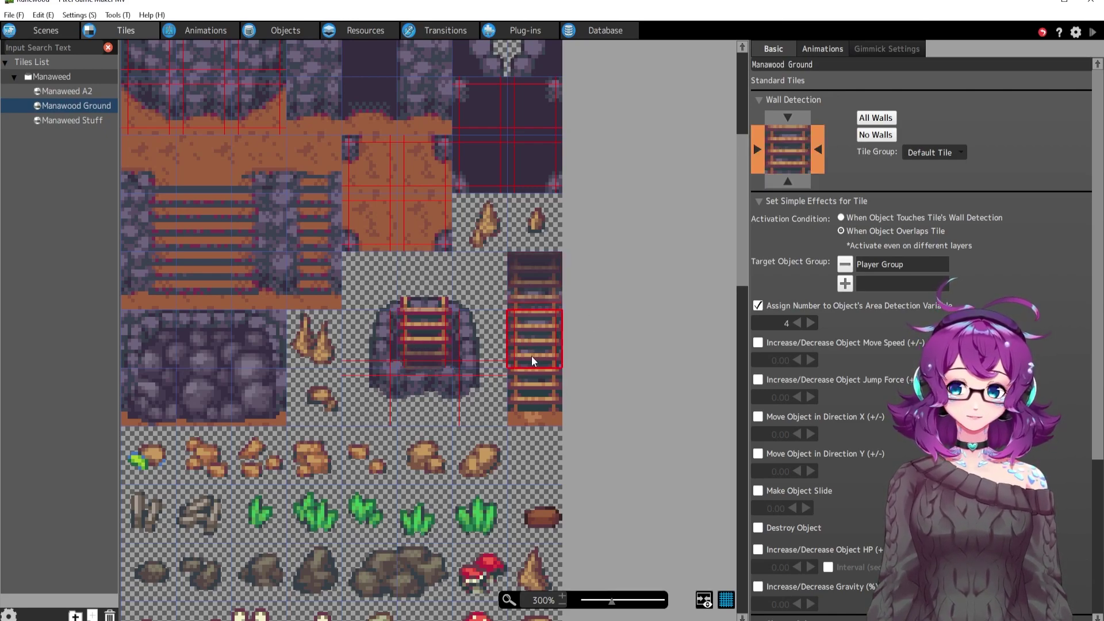
left_click(433, 337)
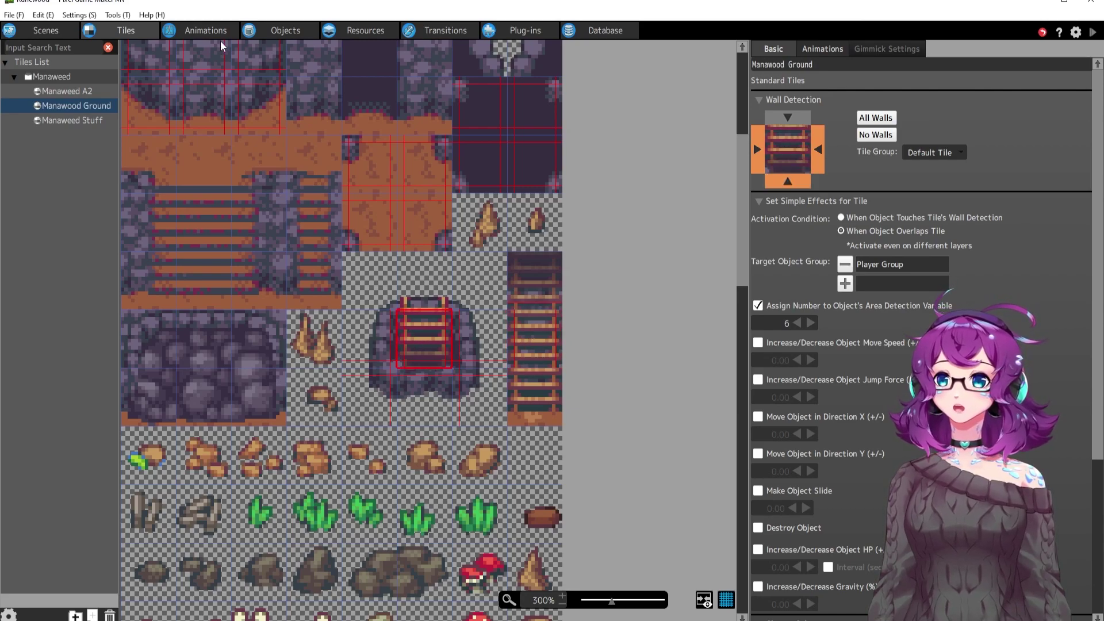
Examine the runtime actions of Deirdre's Ladder Snap action
left_click(278, 33)
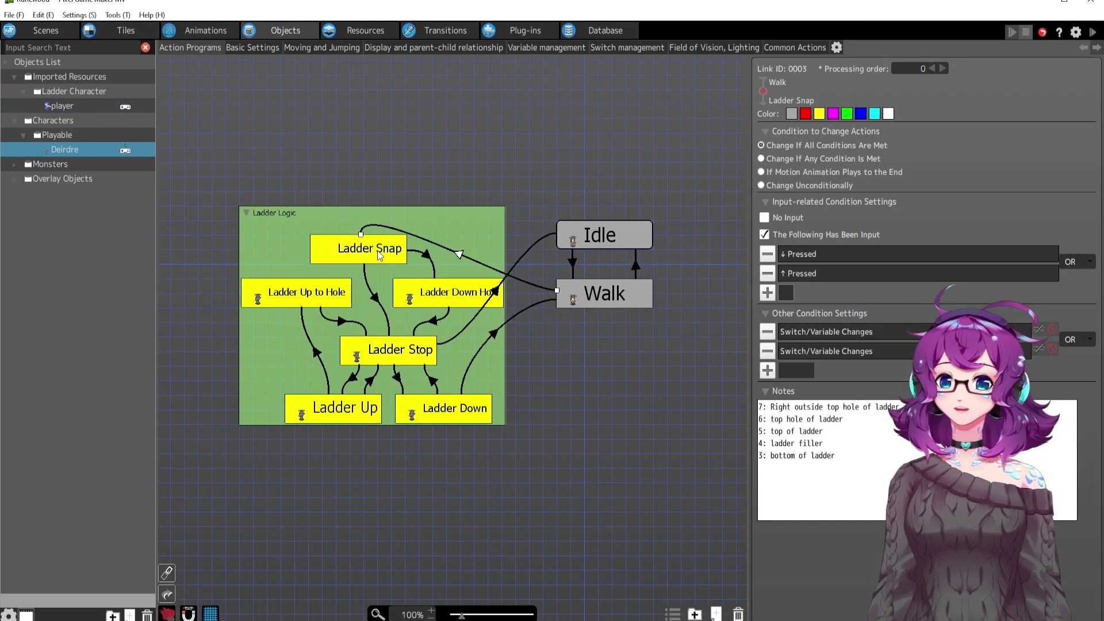
left_click(377, 250)
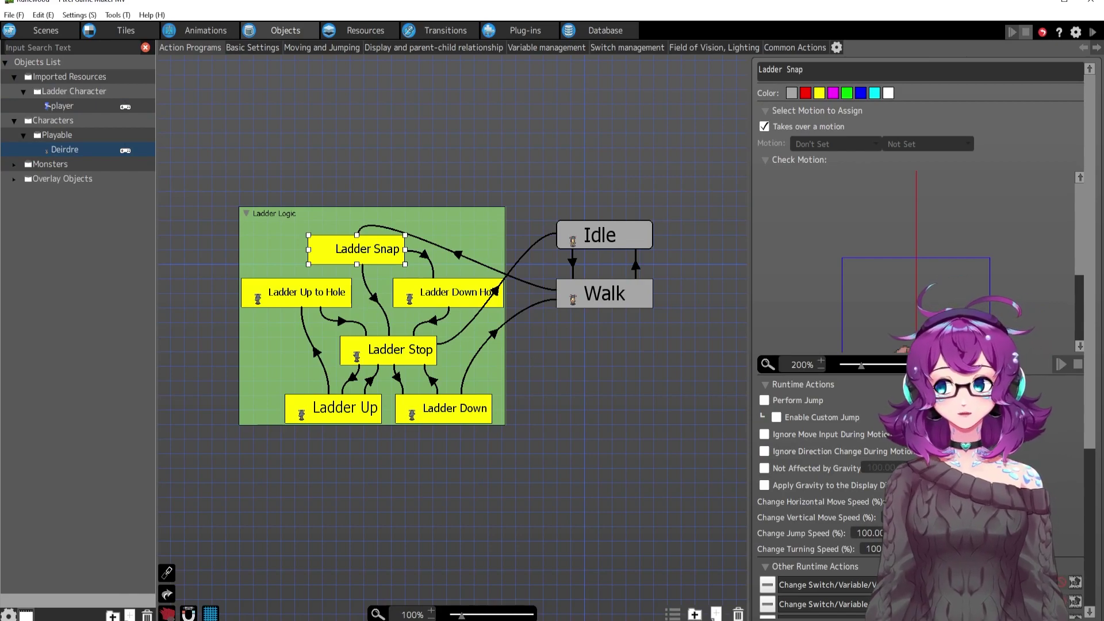
scroll(897, 339, "down", 3)
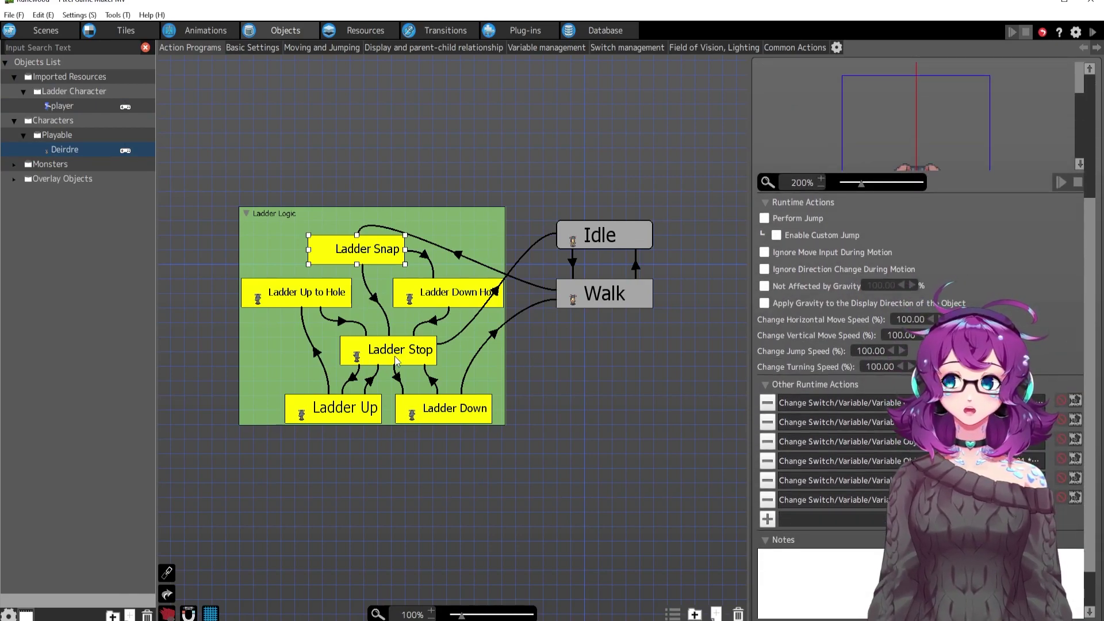
Open the sample player object's action program and inspect the last variable change in the purple action just below ladder_down(start
left_click(64, 108)
middle_click_drag(538, 424, 275, 379)
middle_click_drag(586, 476, 511, 480)
left_click(543, 312)
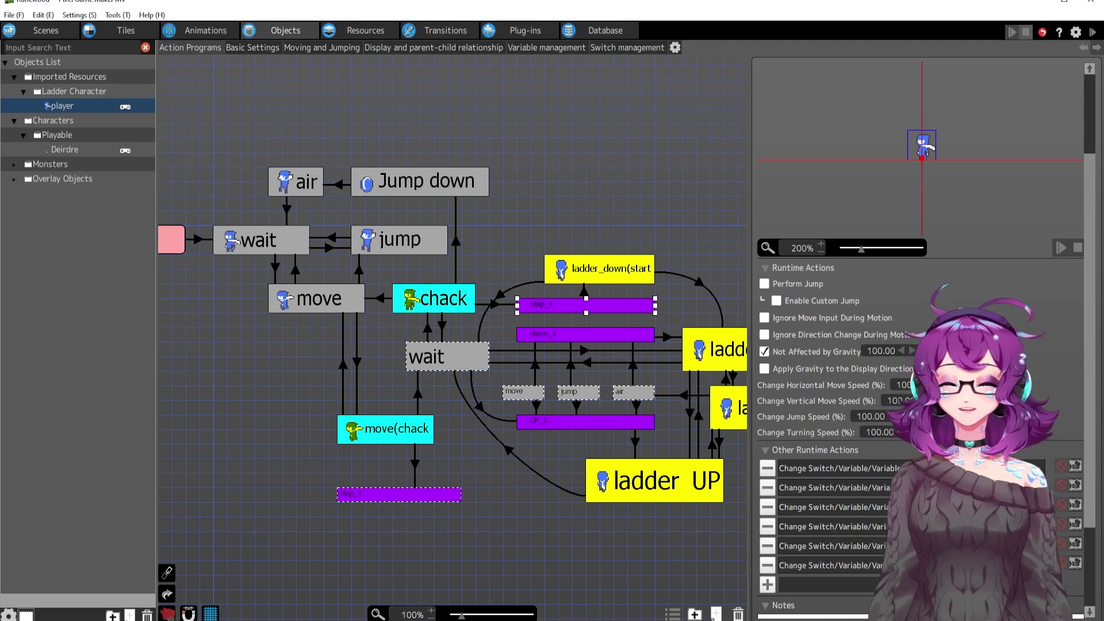
double_click(831, 565)
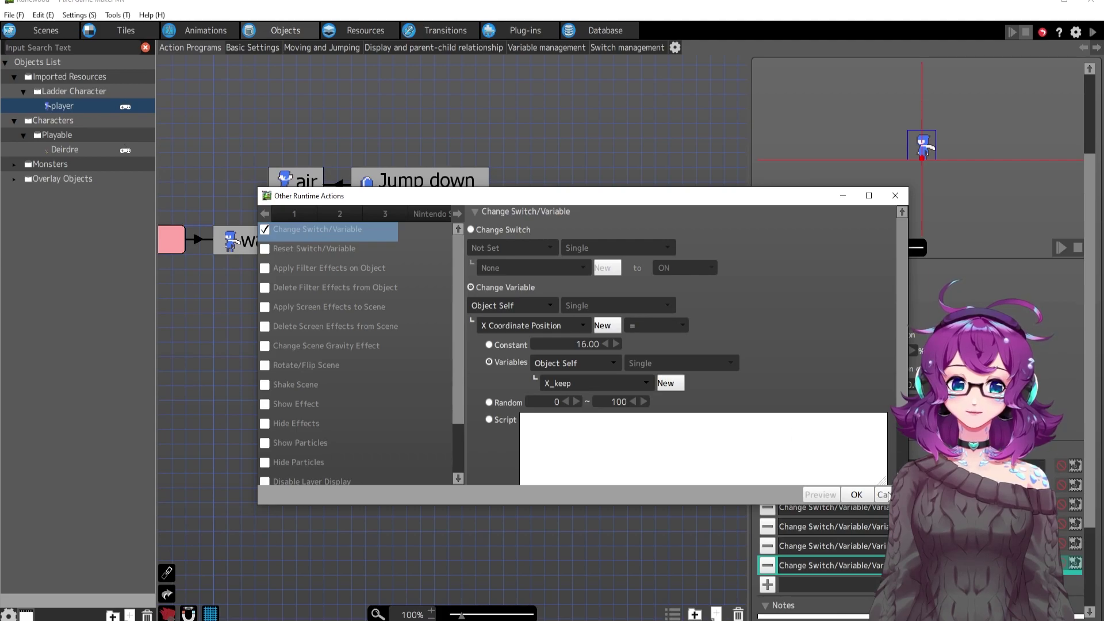
left_click(887, 495)
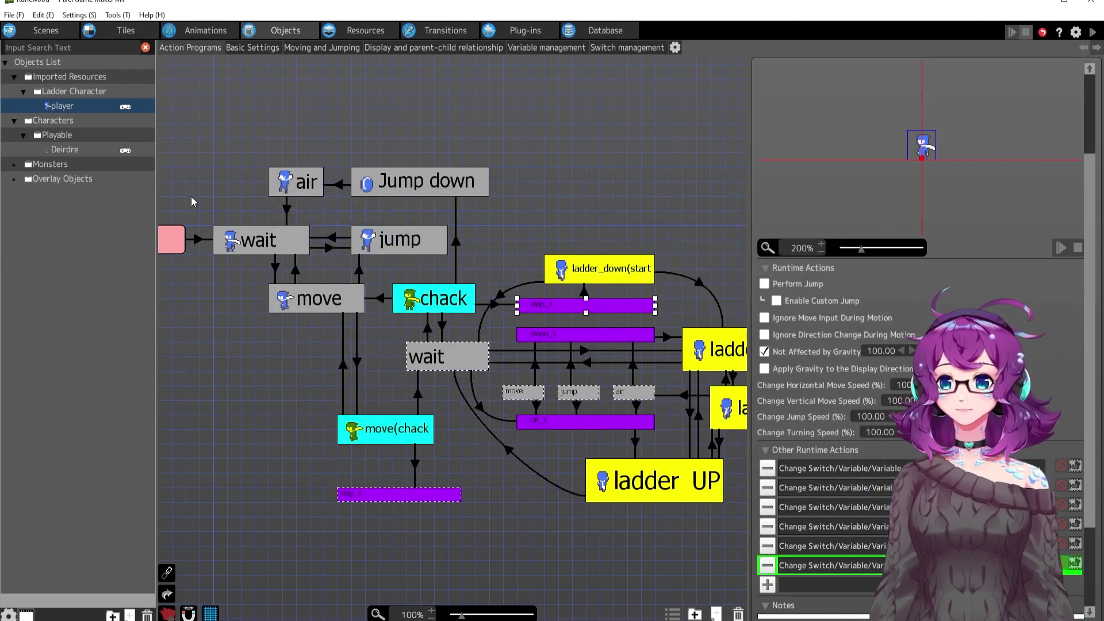
Return to Deirdre's Ladder Snap action and recheck the Area Detection numbers of the ladder hole and middle ladder tiles
left_click(86, 149)
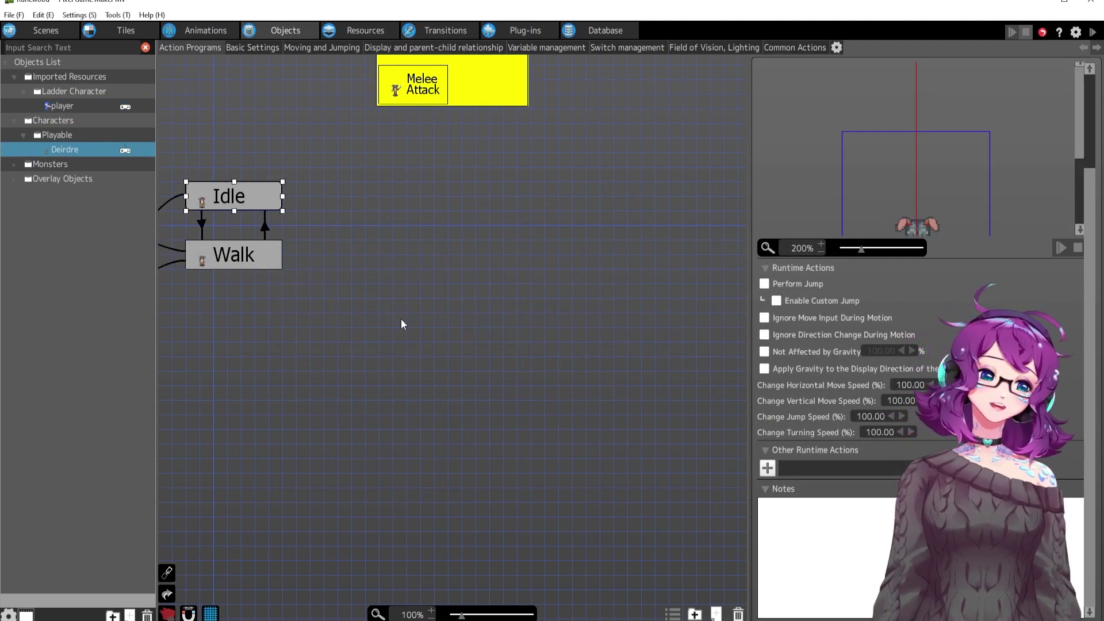
middle_click_drag(398, 318, 537, 420)
middle_click_drag(442, 439, 716, 437)
left_click(395, 298)
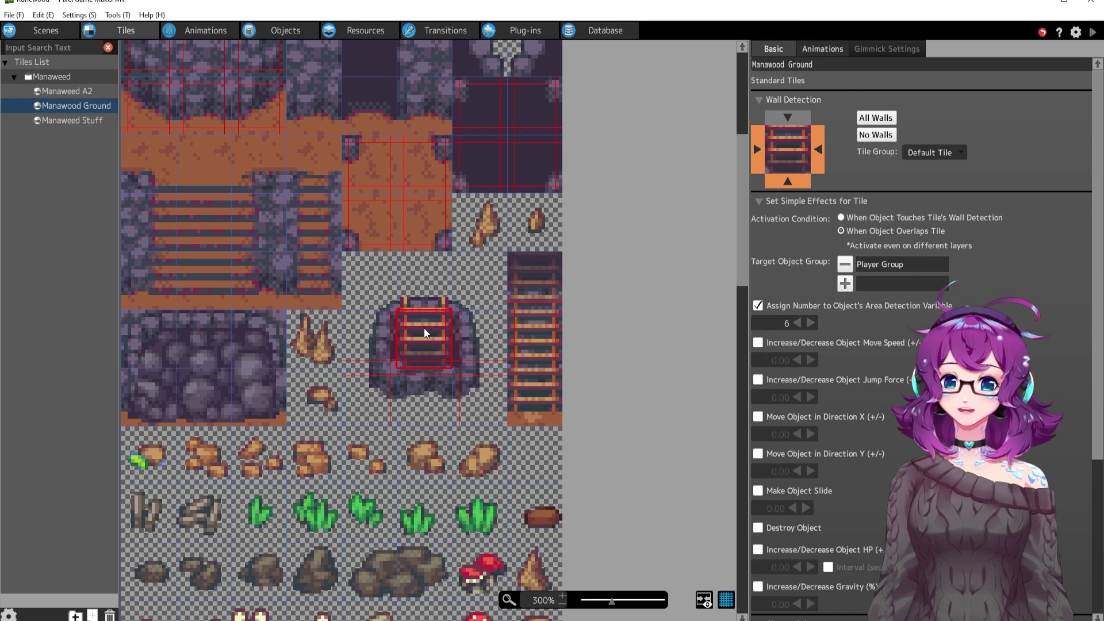
left_click(534, 344)
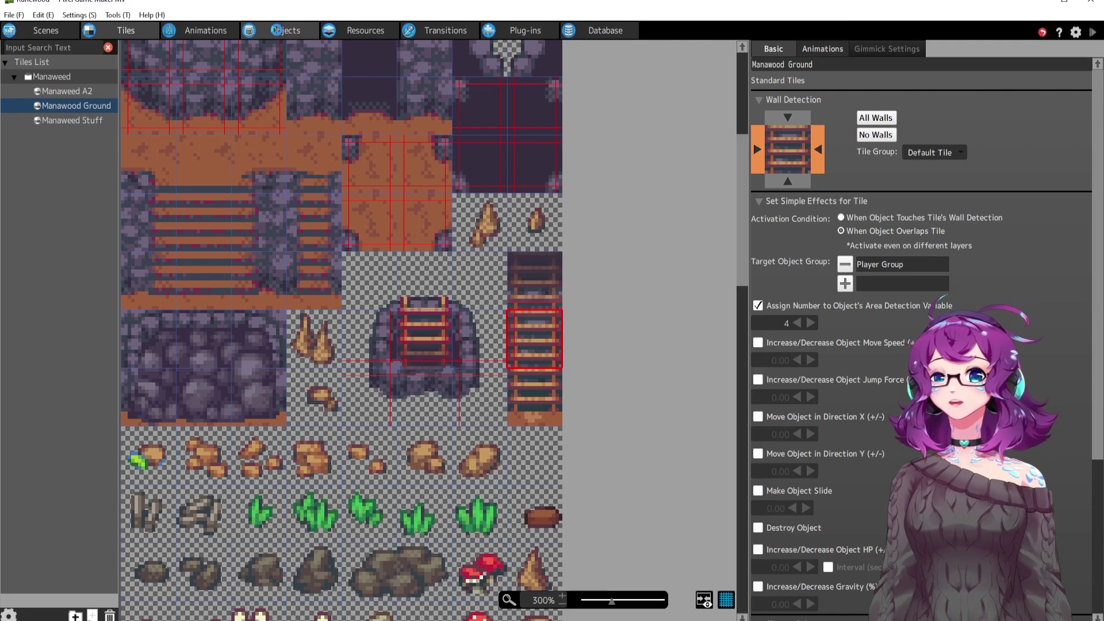
Inspect the conditions of Deirdre's link from Ladder Snap to Ladder Down Hole and the settings of the Ladder Down Hole action
left_click(269, 30)
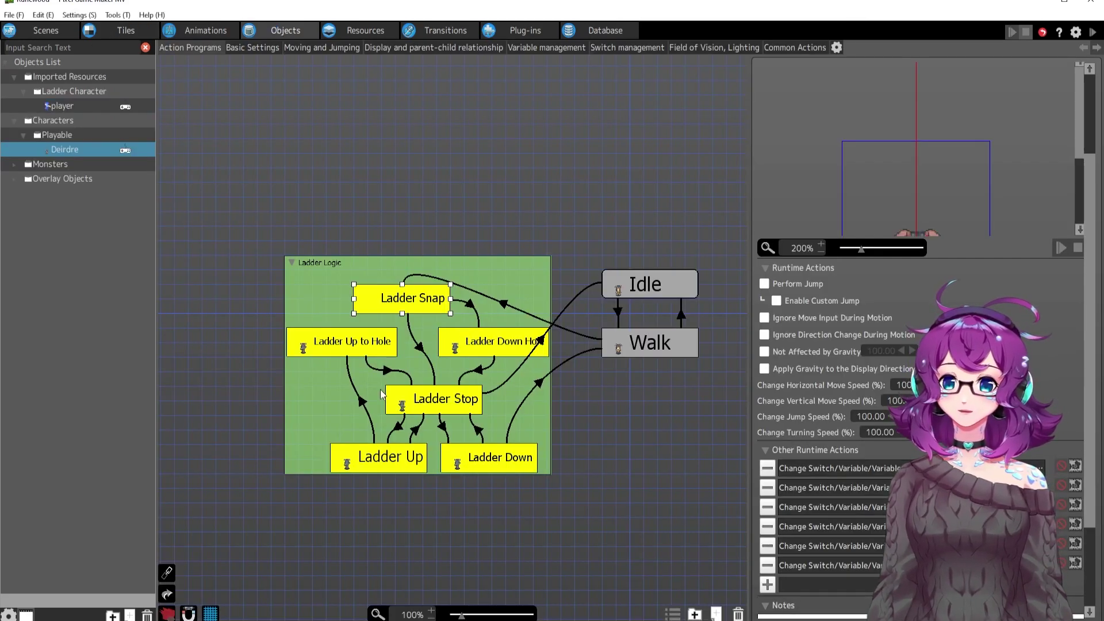
left_click(469, 305)
left_click(468, 304)
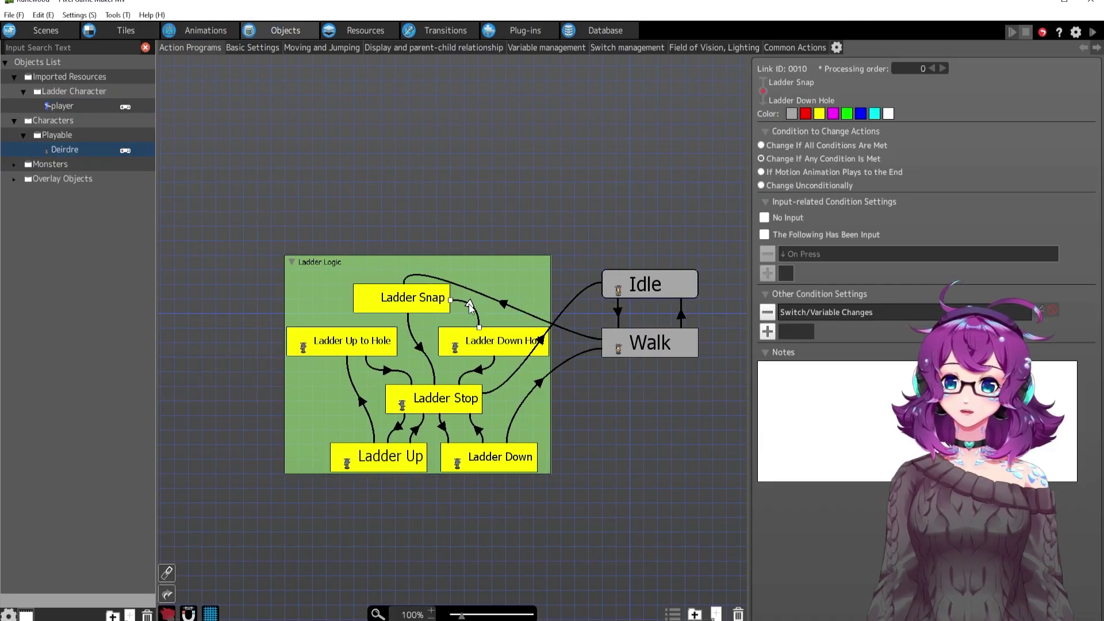
left_click(494, 344)
left_click_drag(493, 344, 484, 335)
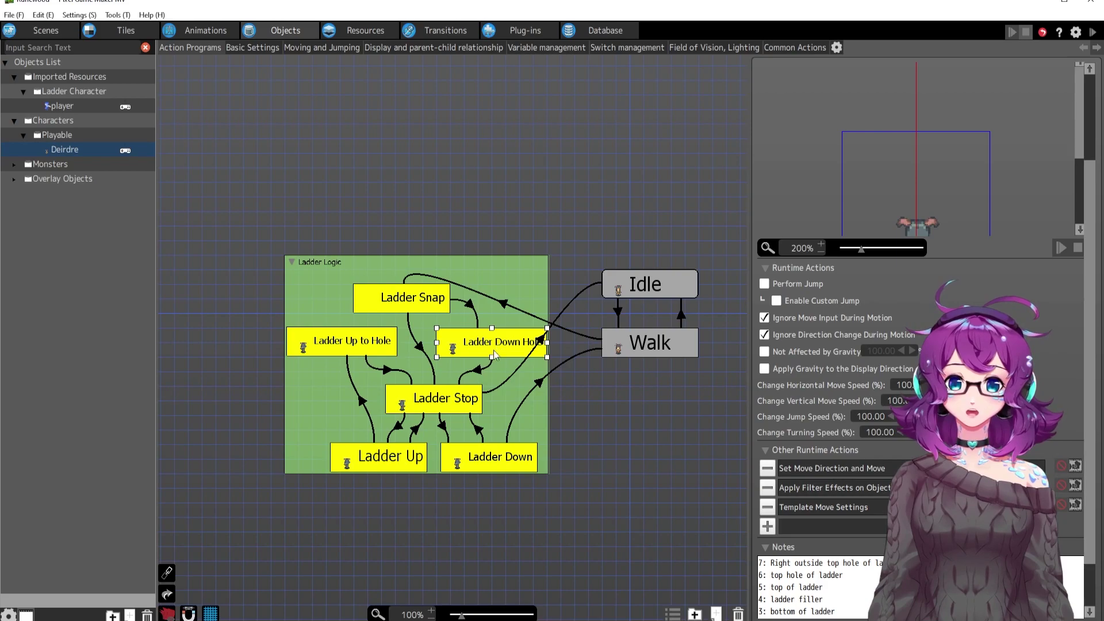
Recheck the variable condition on Deirdre's link from Ladder Snap to Ladder Down Hole against the middle ladder tile's Area Detection number
left_click(456, 409)
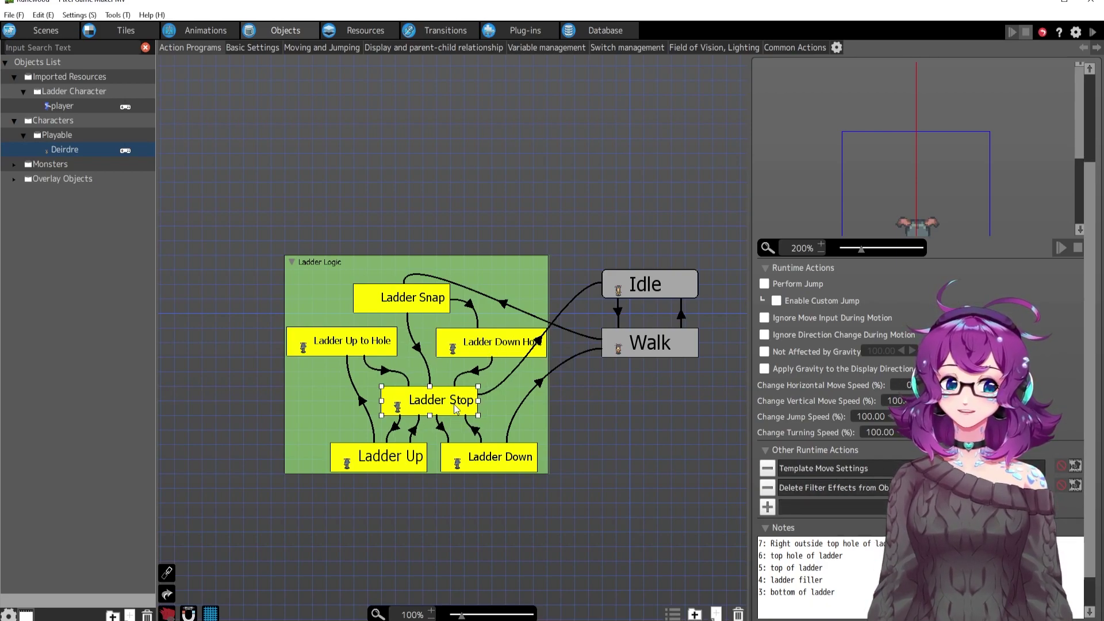
left_click(475, 344)
left_click(471, 312)
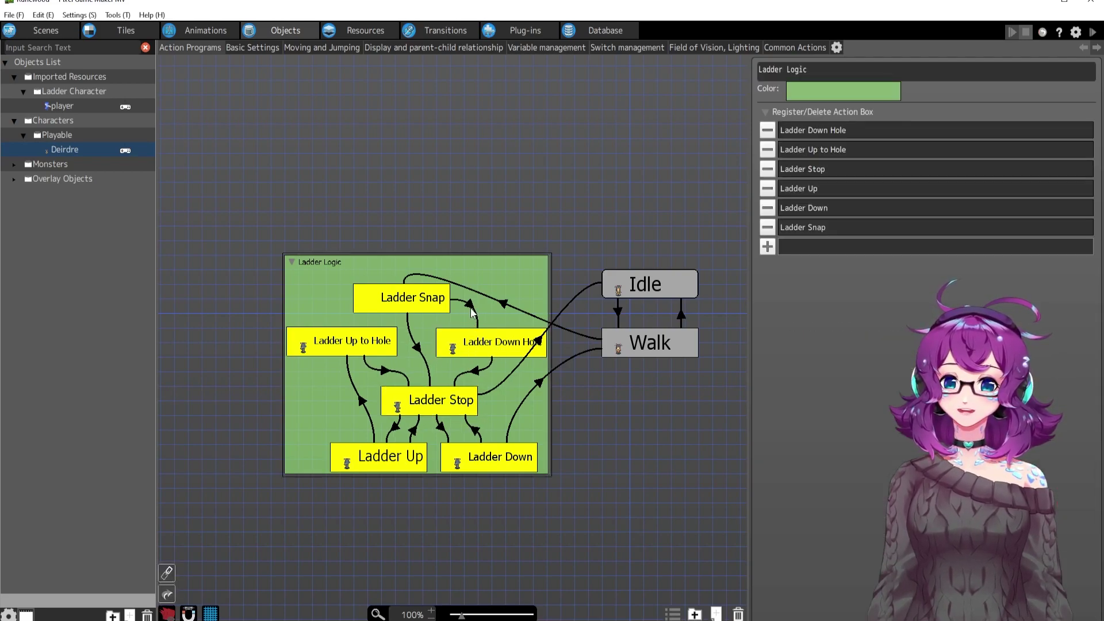
left_click(470, 307)
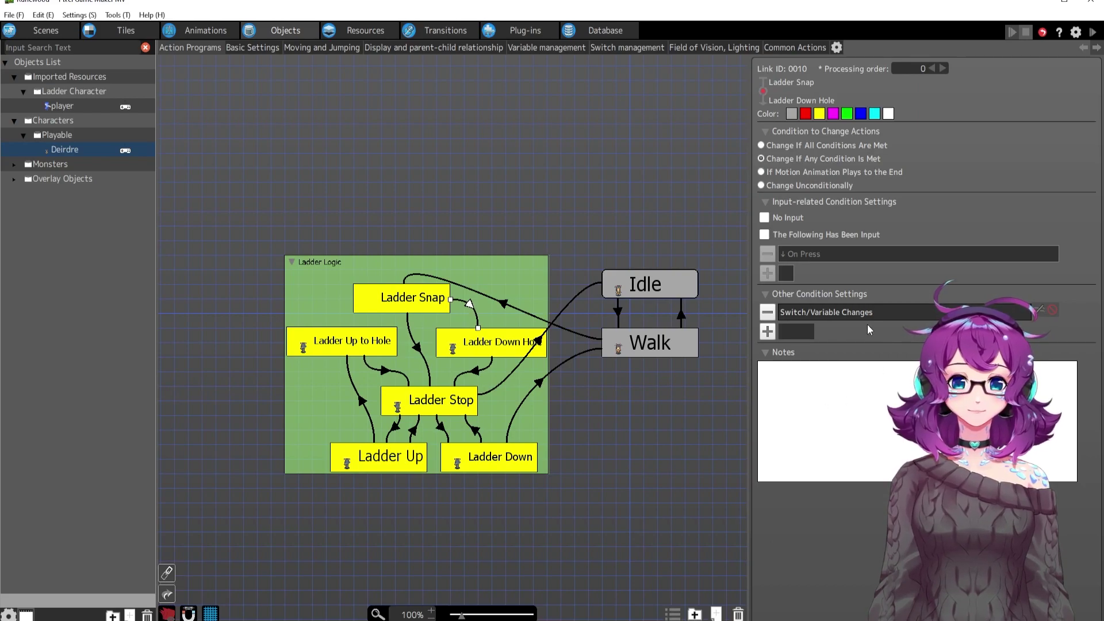
double_click(828, 312)
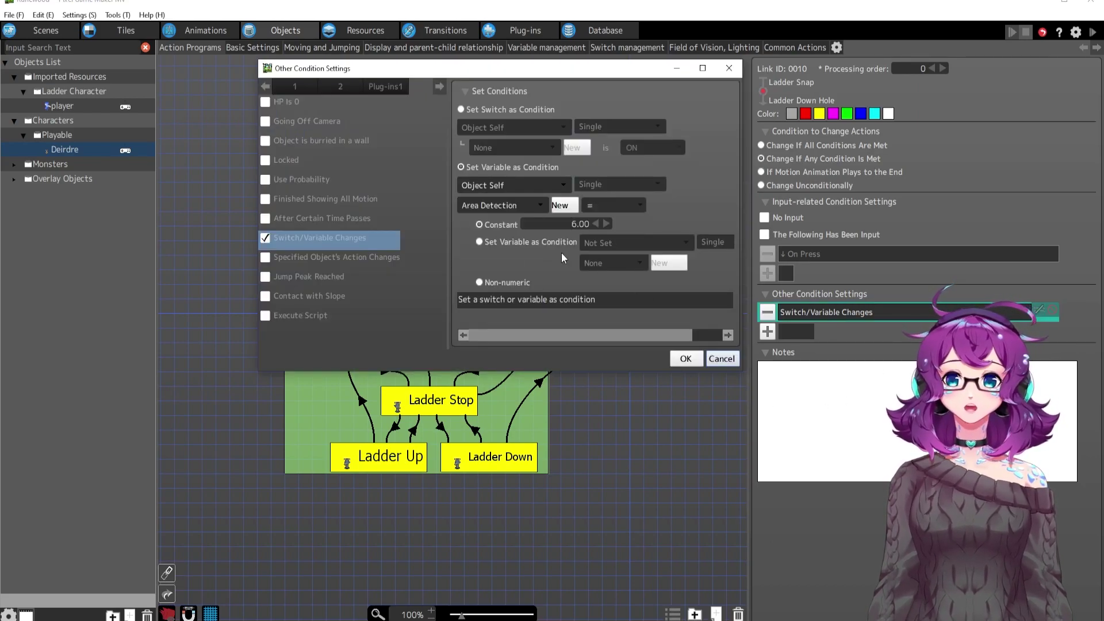
left_click(721, 358)
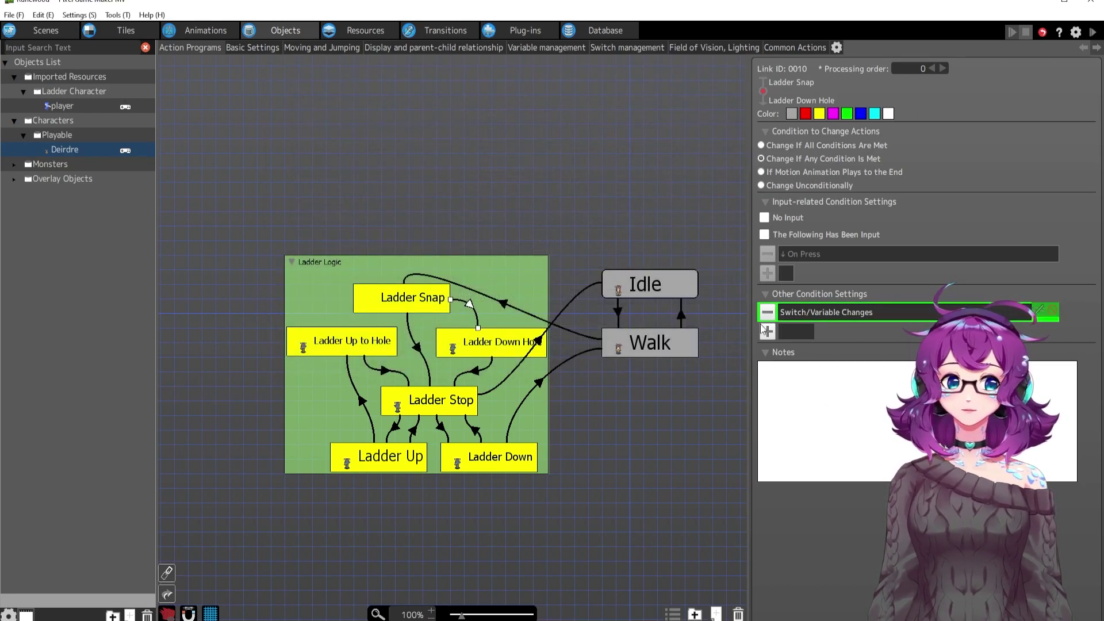
double_click(807, 312)
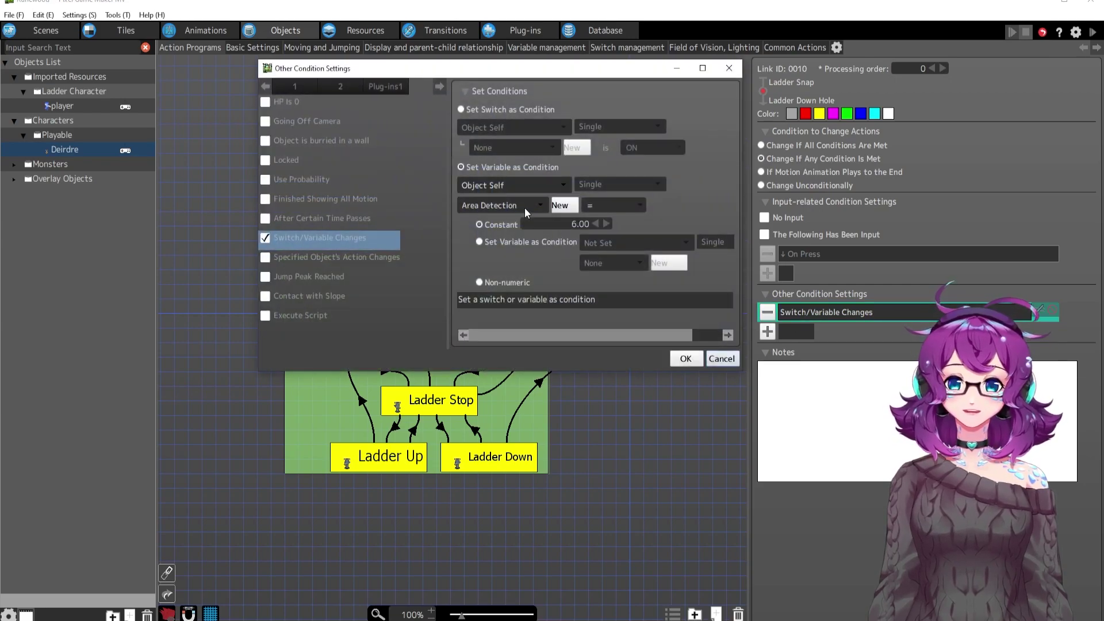
left_click(721, 358)
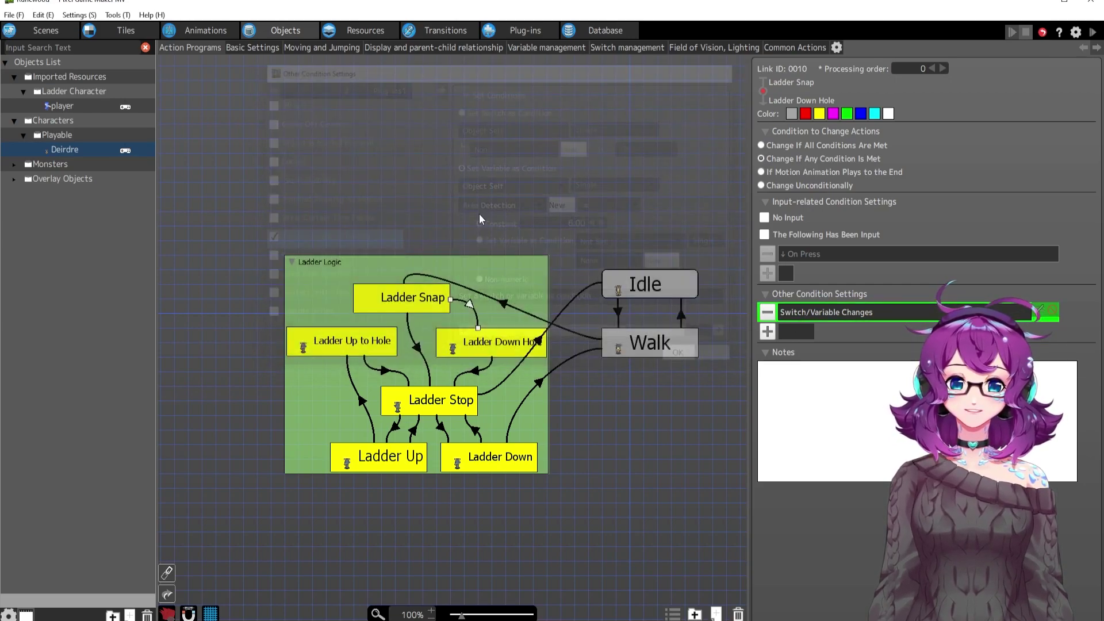
left_click(122, 30)
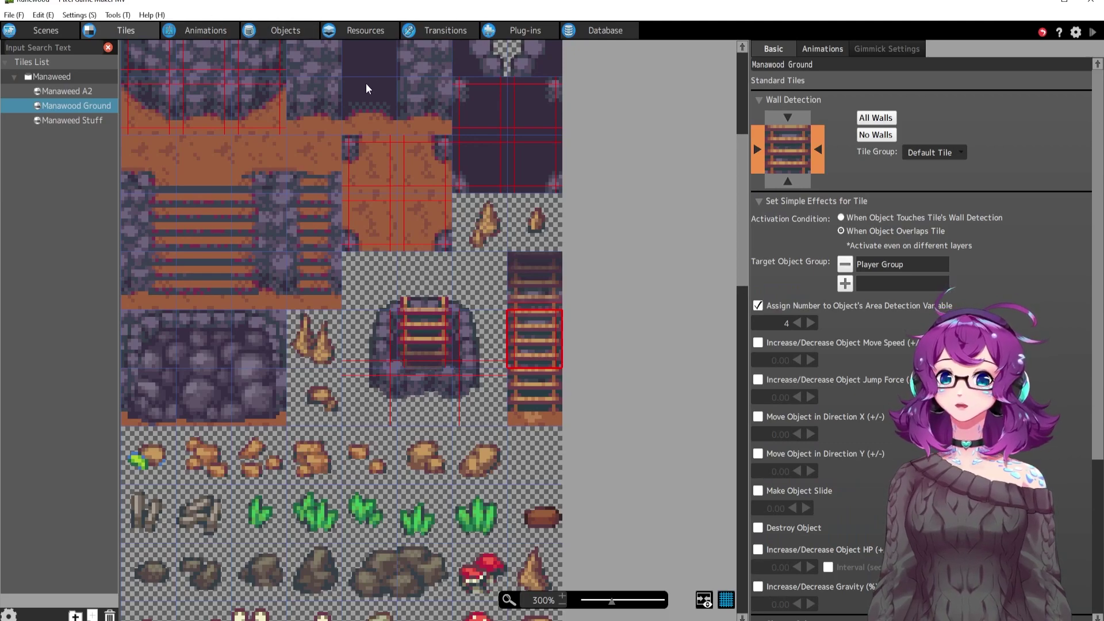
left_click(286, 31)
Select the Ladder Down Hole action and play its motion preview, stopping it after checking the animation
left_click(501, 347)
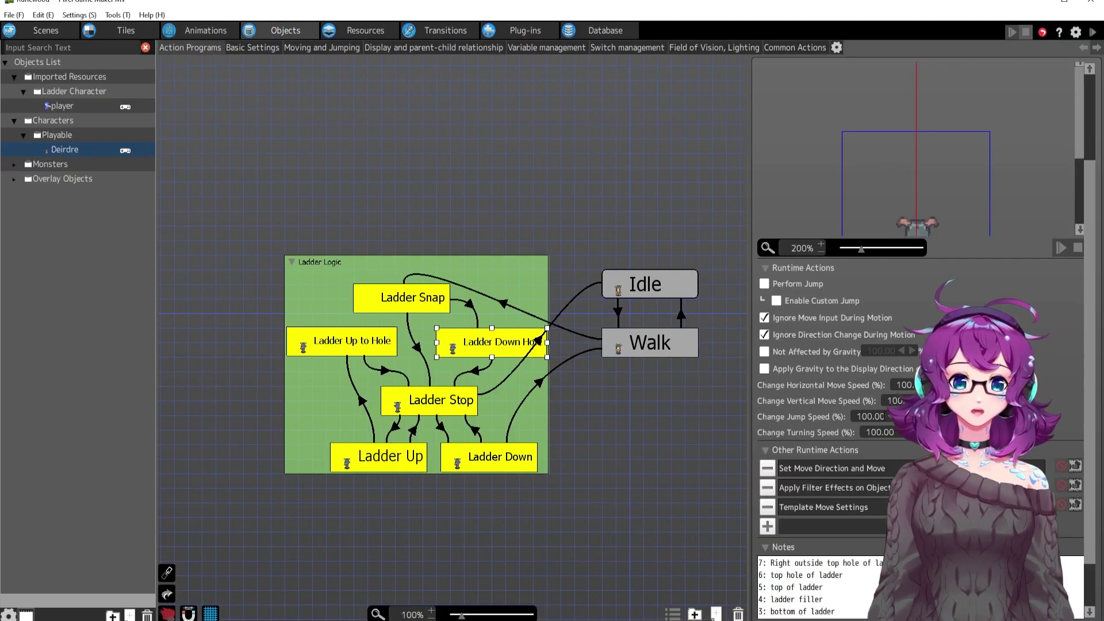
scroll(861, 409, "down", 1)
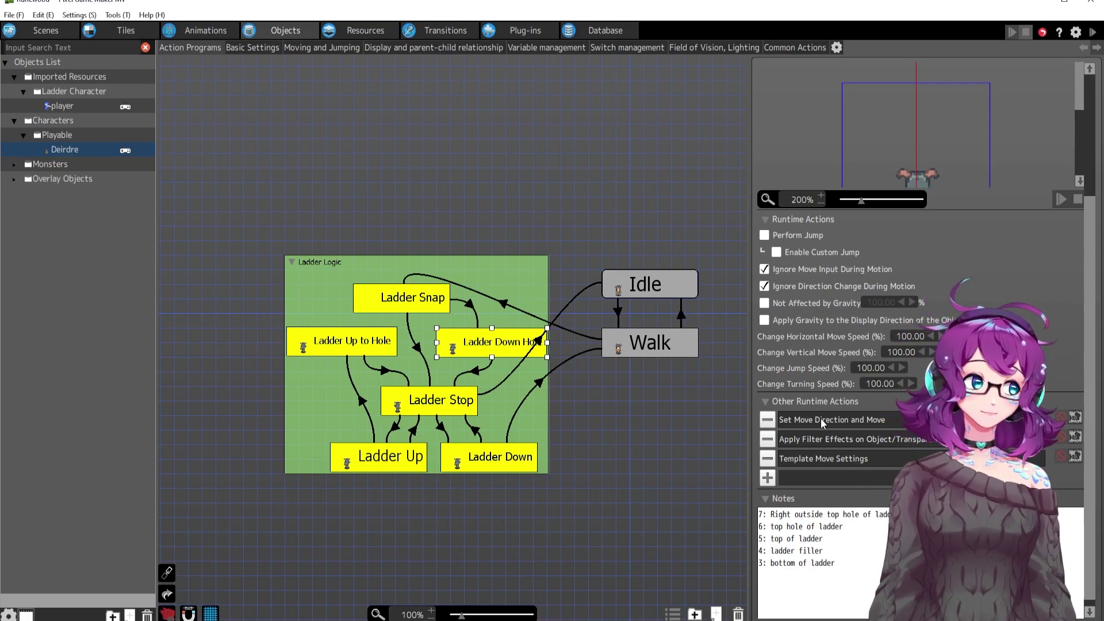
scroll(915, 180, "down", 3)
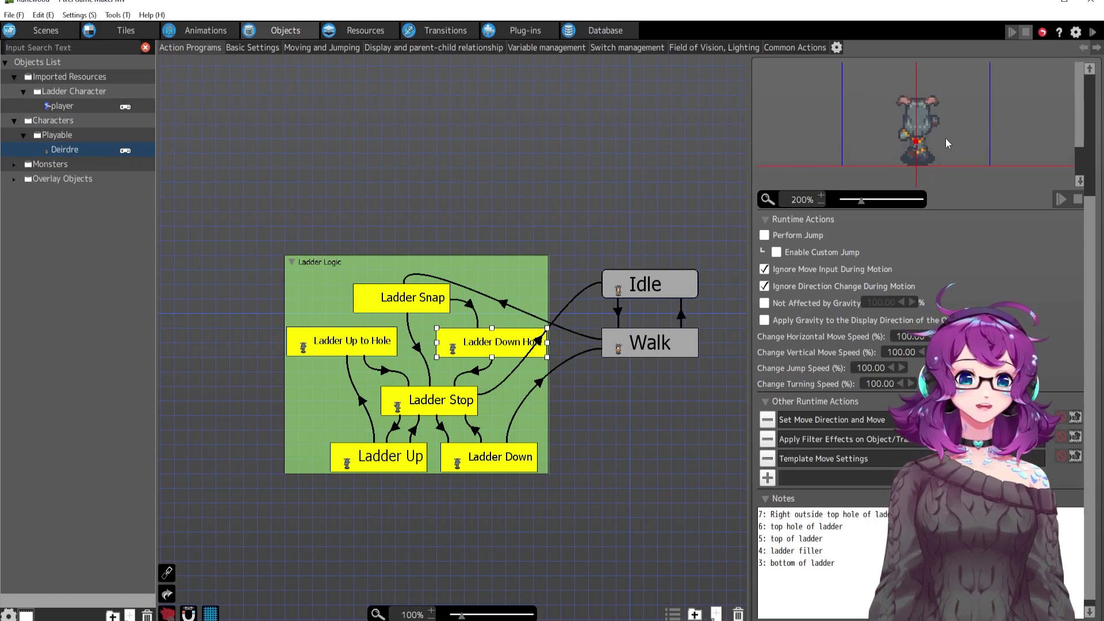
left_click(1061, 200)
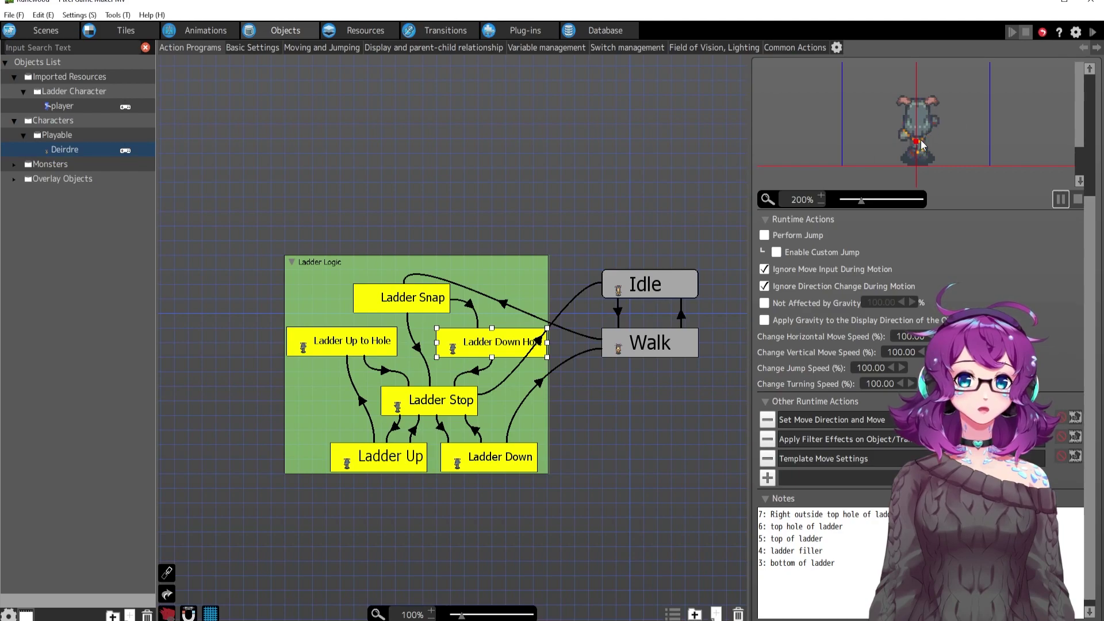
scroll(956, 145, "up", 1)
scroll(956, 145, "down", 1)
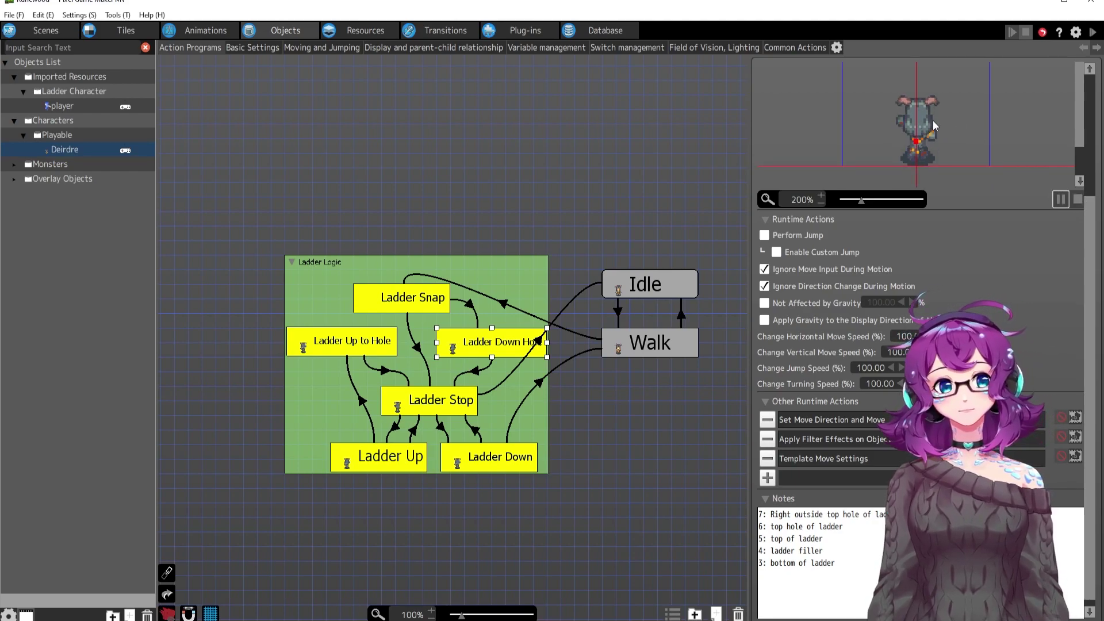
left_click(1075, 199)
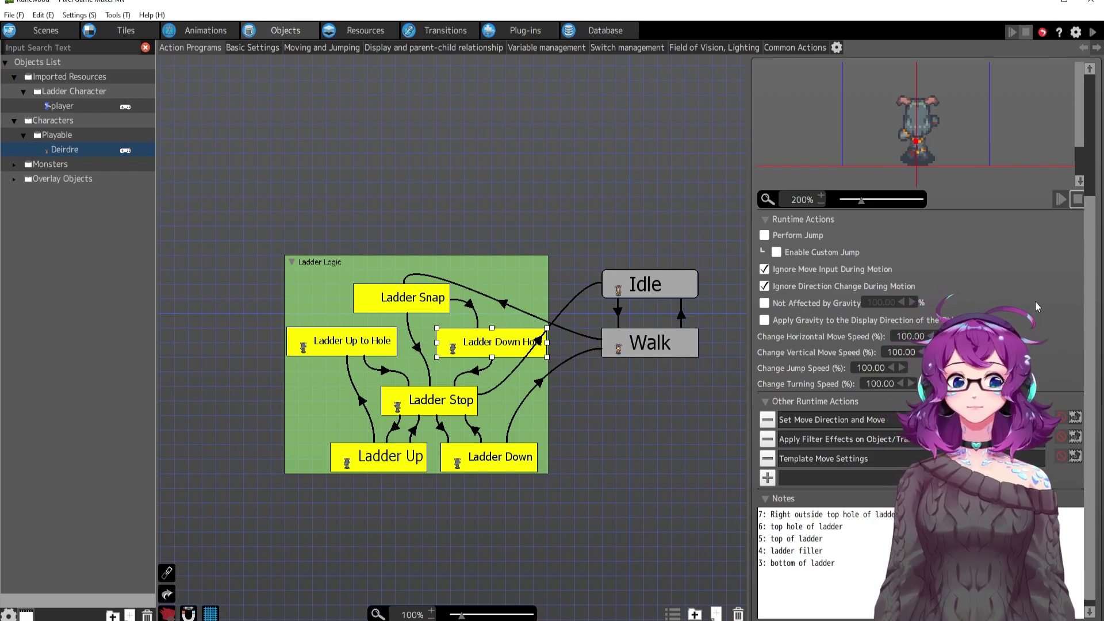
Review the Set Move Direction and Move and the Apply Filter Effects on Object settings of the Ladder Down Hole action
double_click(819, 424)
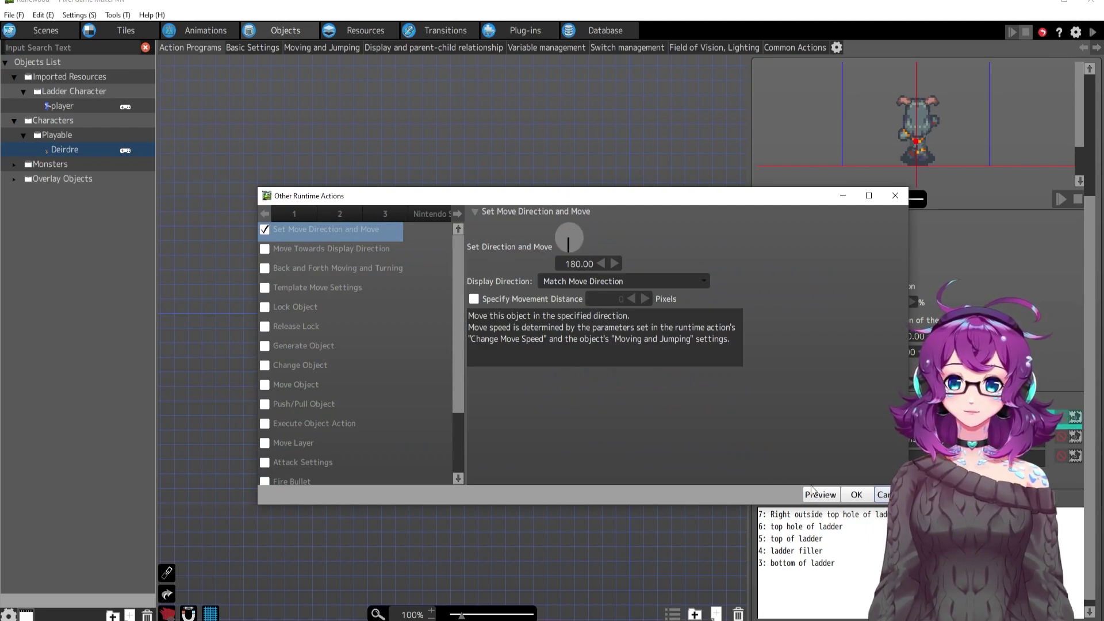
left_click(856, 494)
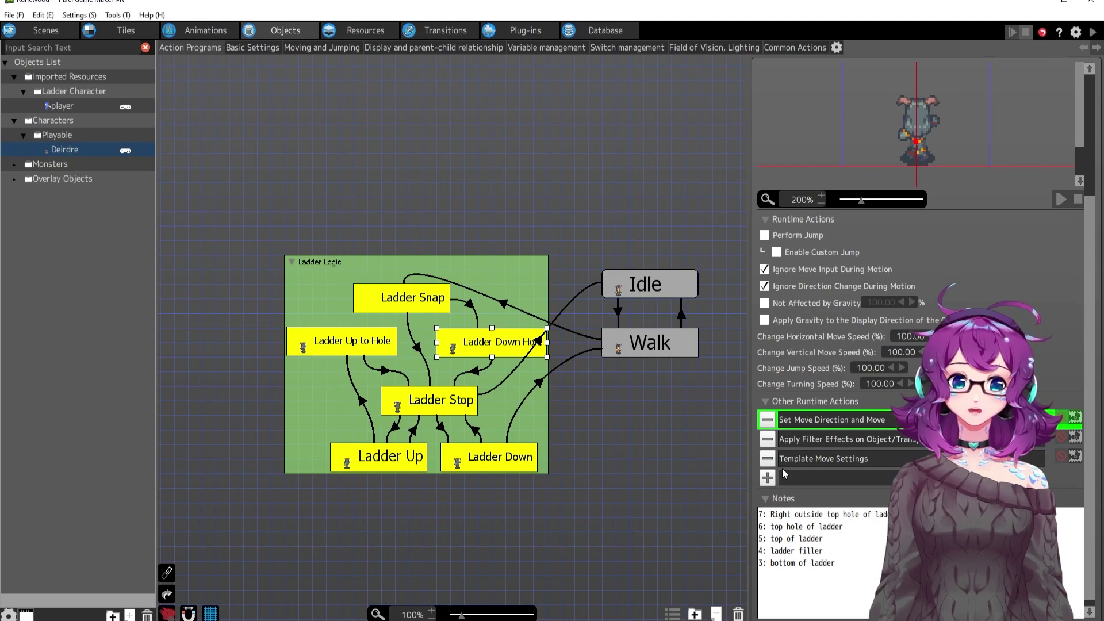
double_click(839, 439)
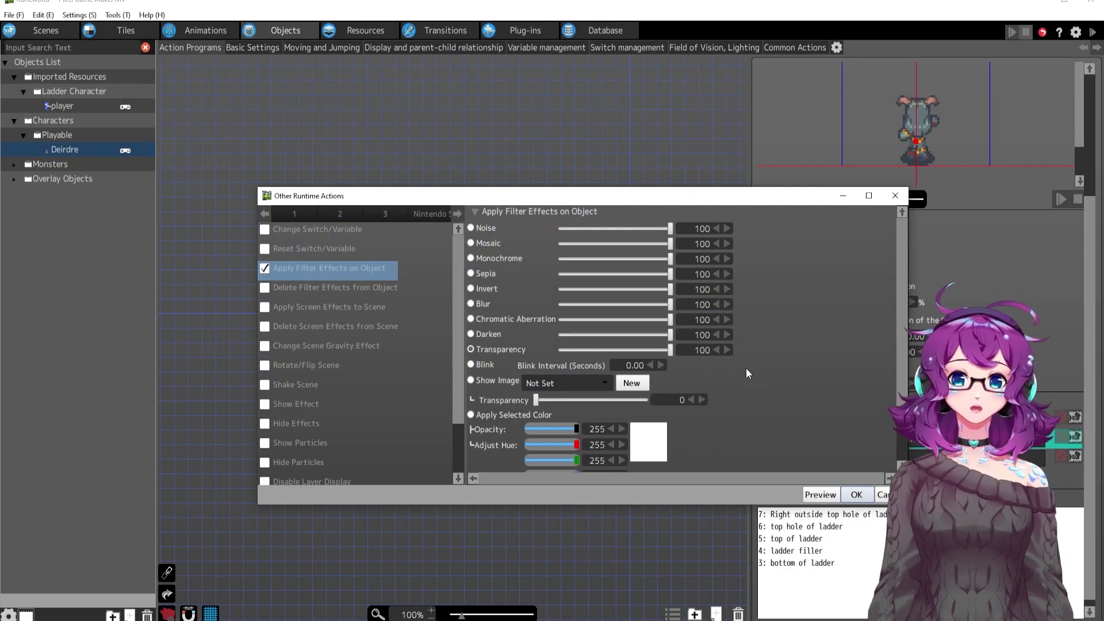
scroll(746, 368, "down", 3)
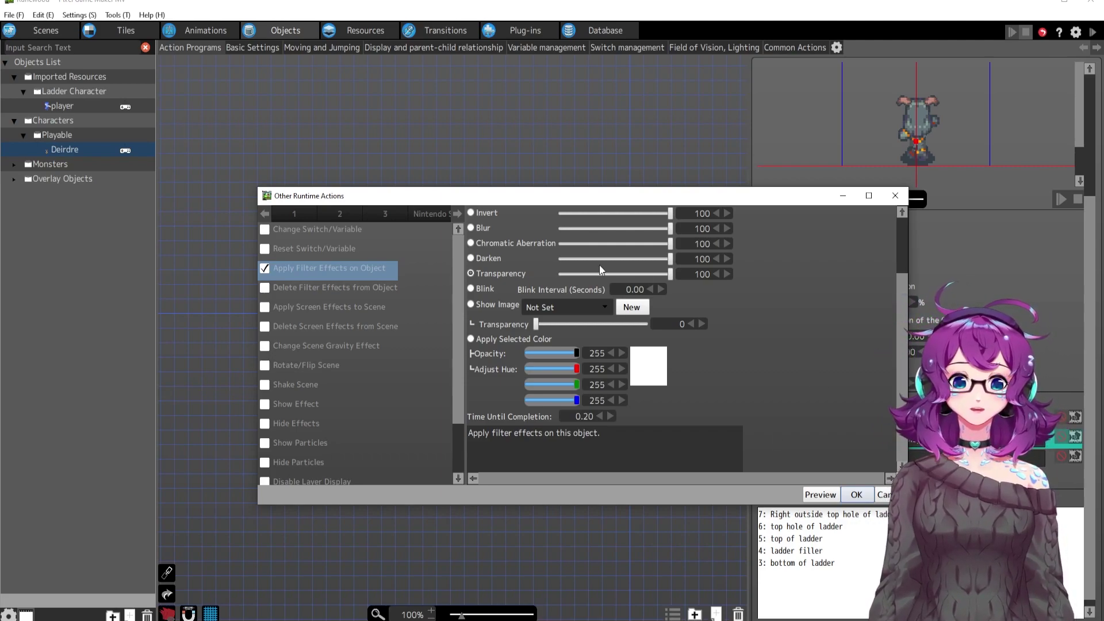
left_click(855, 494)
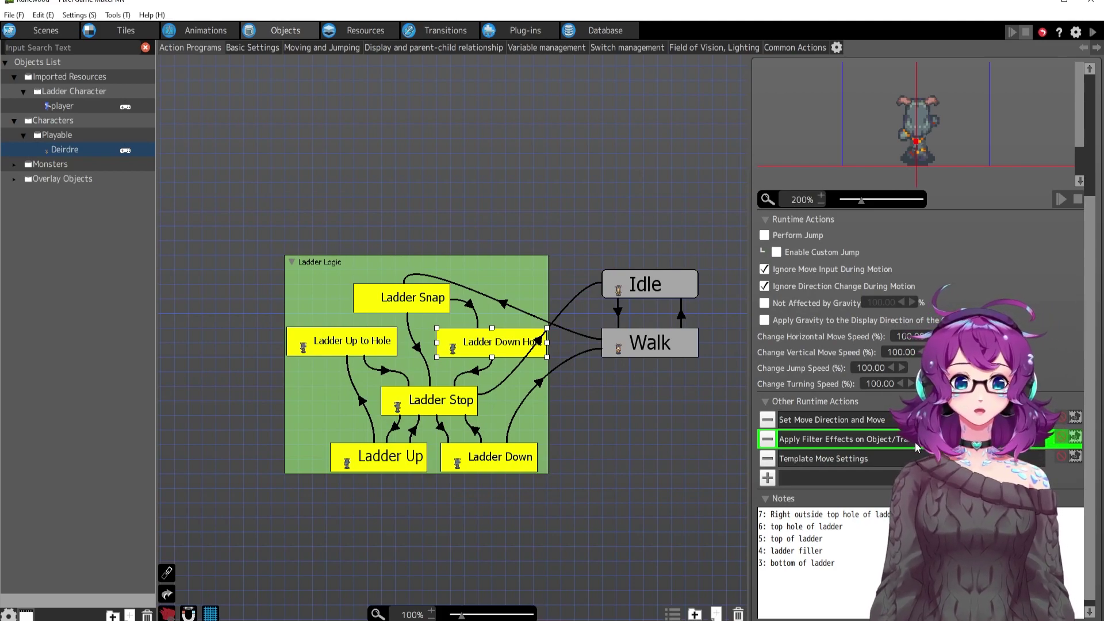
double_click(915, 441)
scroll(764, 394, "up", 3)
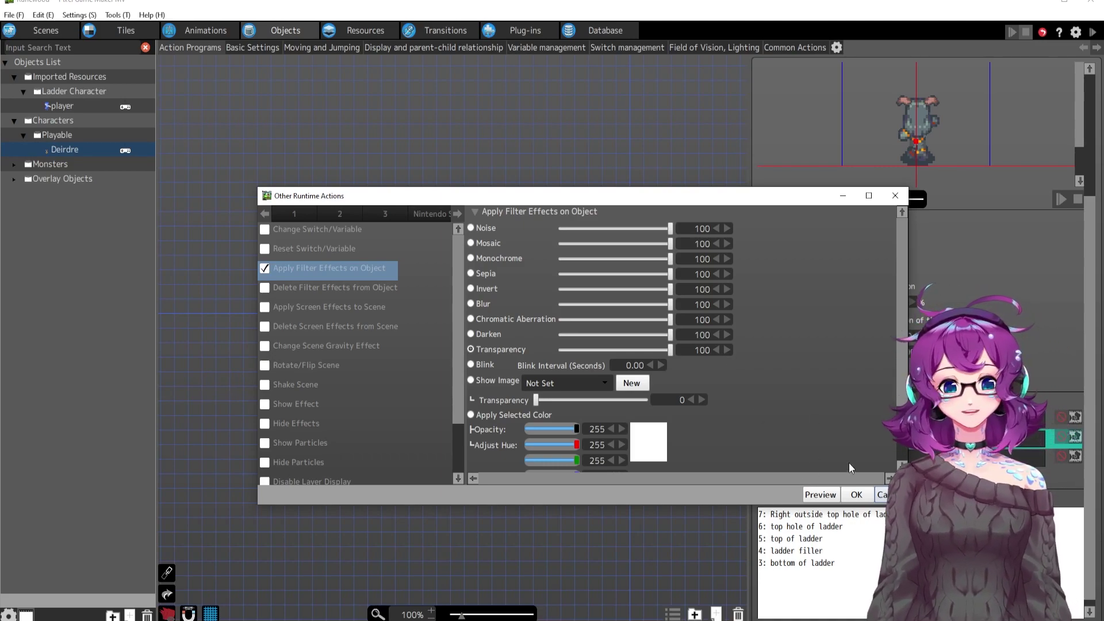
left_click(856, 494)
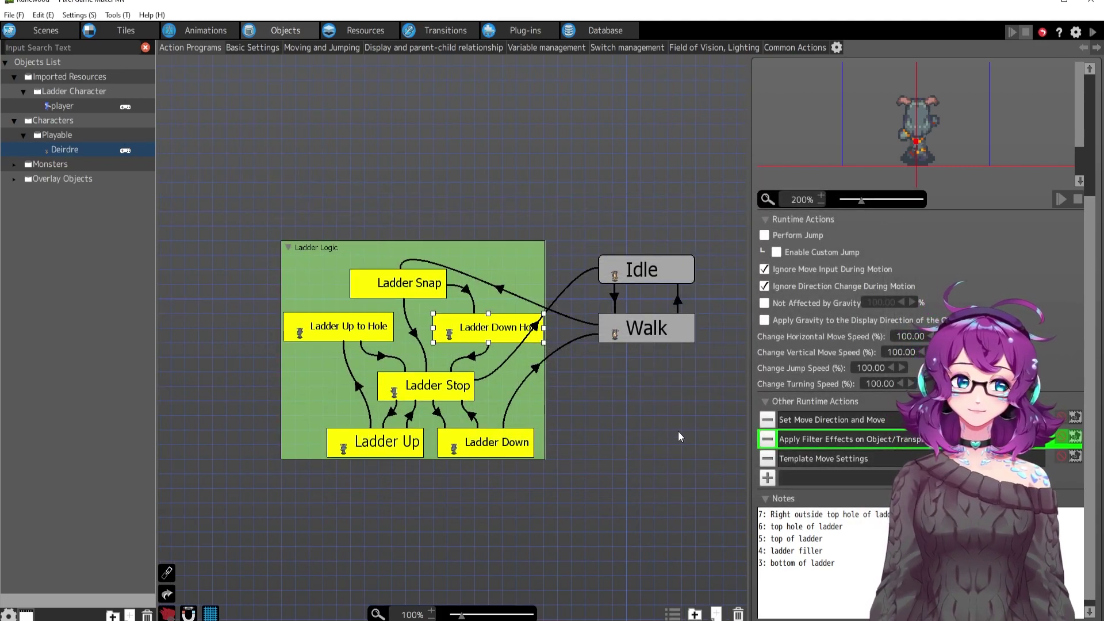
double_click(884, 446)
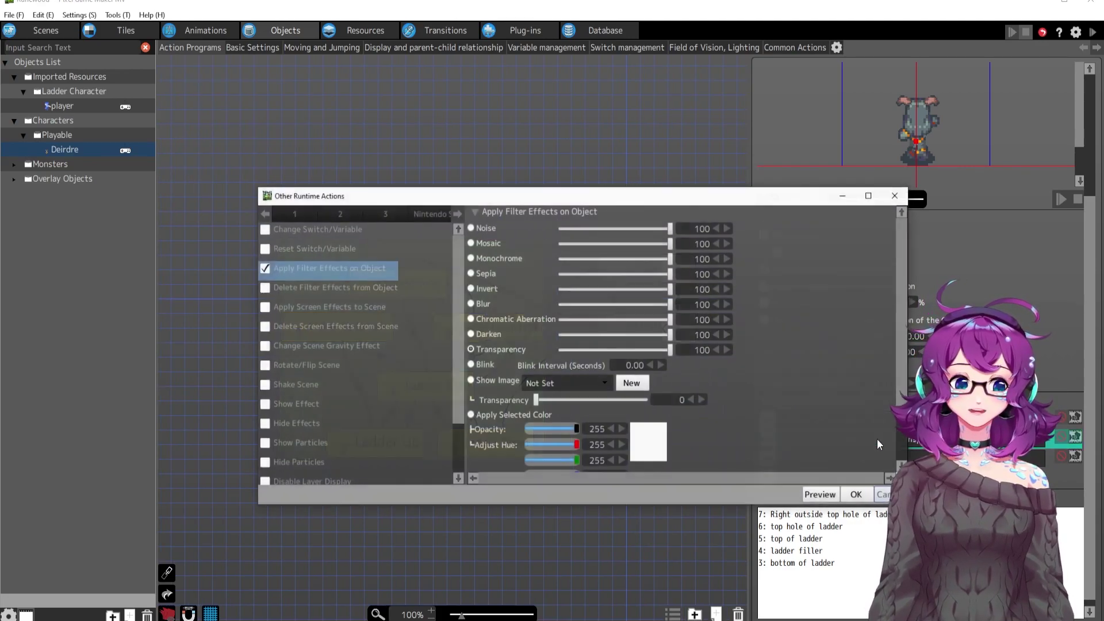
scroll(566, 355, "down", 3)
left_click(885, 495)
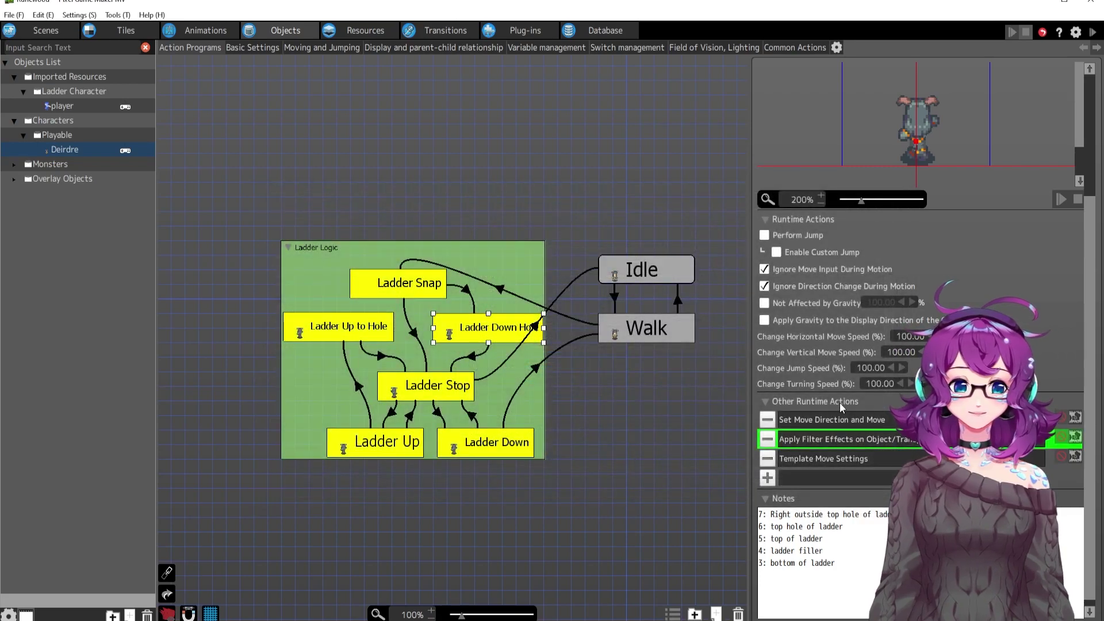
Examine Ladder Down Hole's Template Move Settings and recheck its Set Move Direction and Move settings
double_click(809, 458)
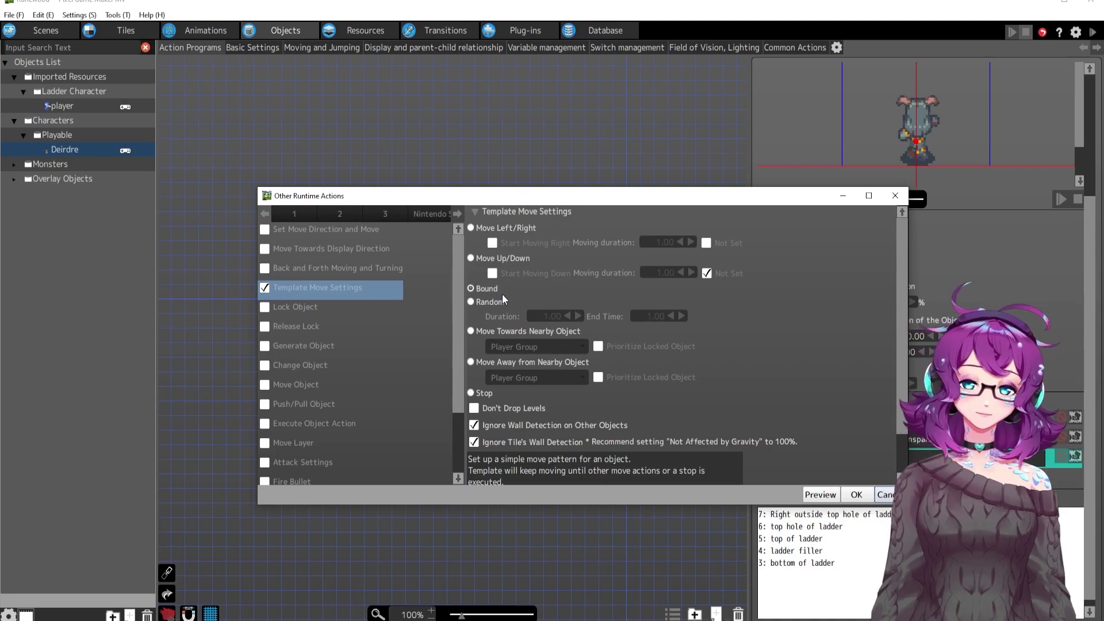
scroll(681, 380, "down", 2)
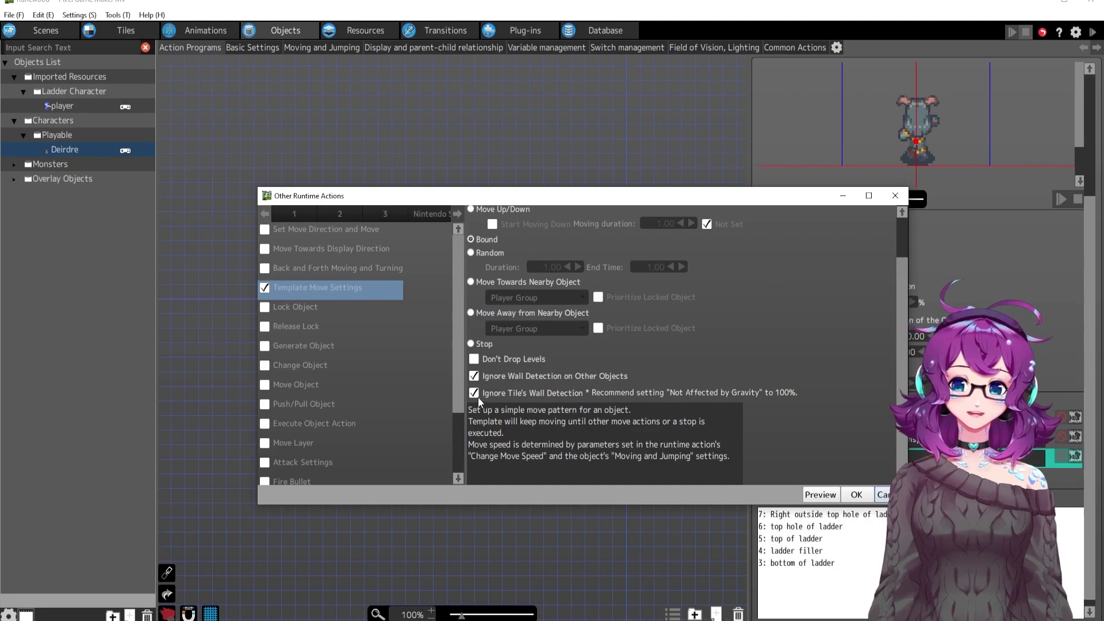
left_click(856, 494)
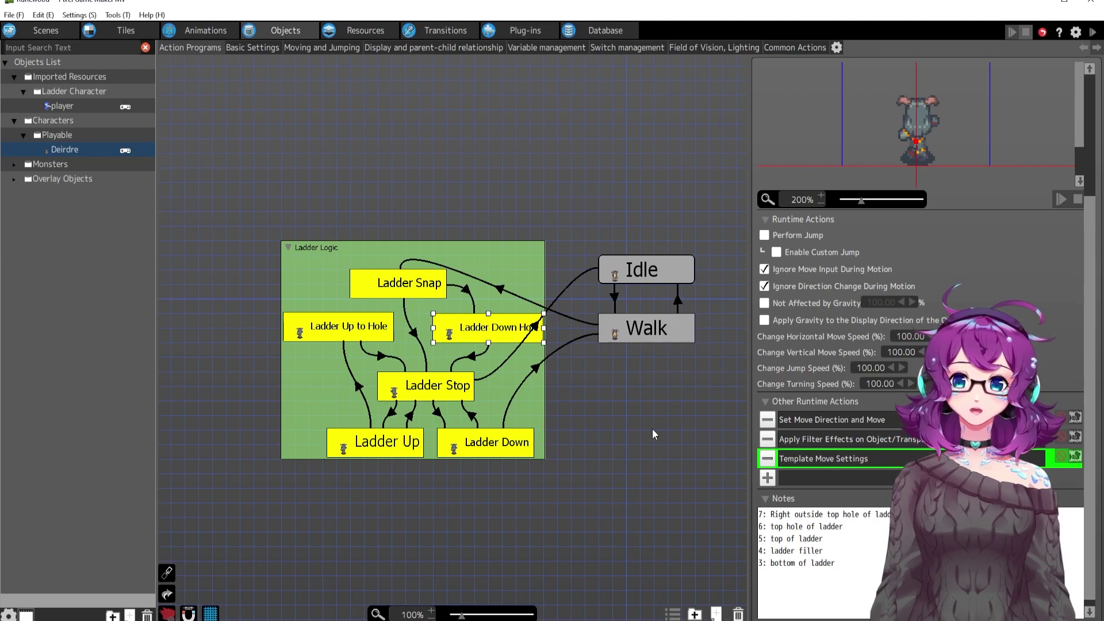
double_click(883, 417)
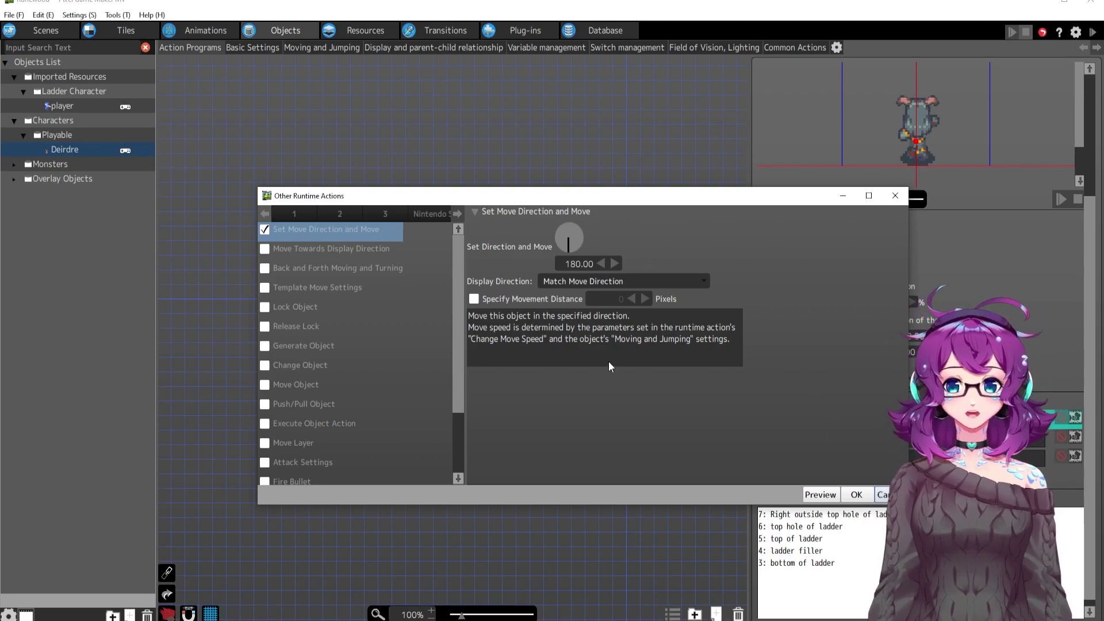
left_click(883, 494)
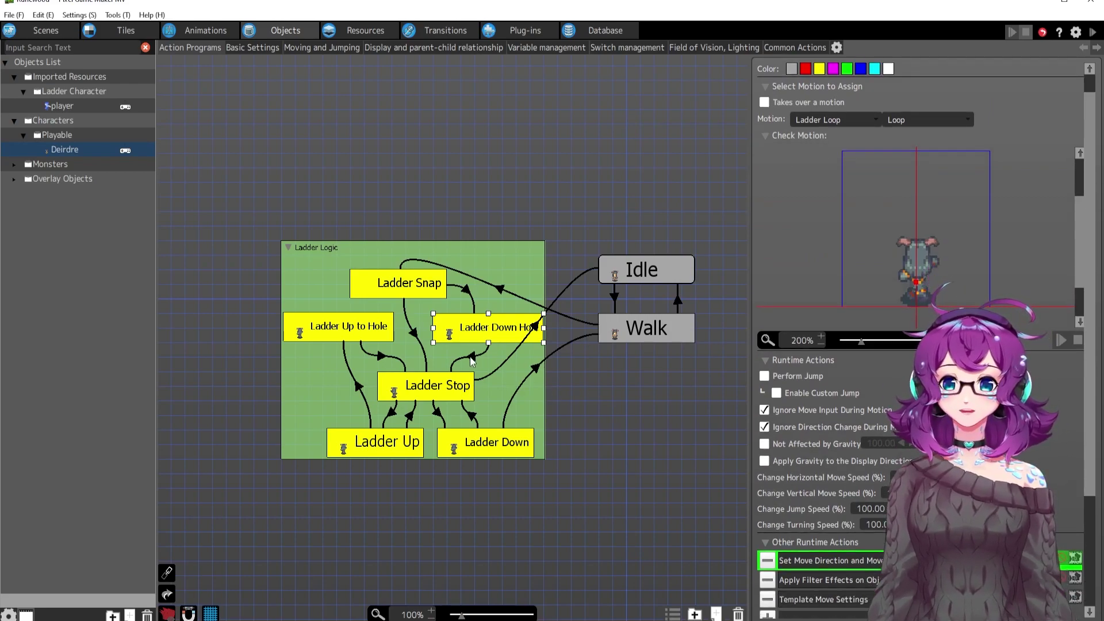
Inspect the variable condition on the link from Ladder Down Hole to Ladder Stop
left_click(470, 356)
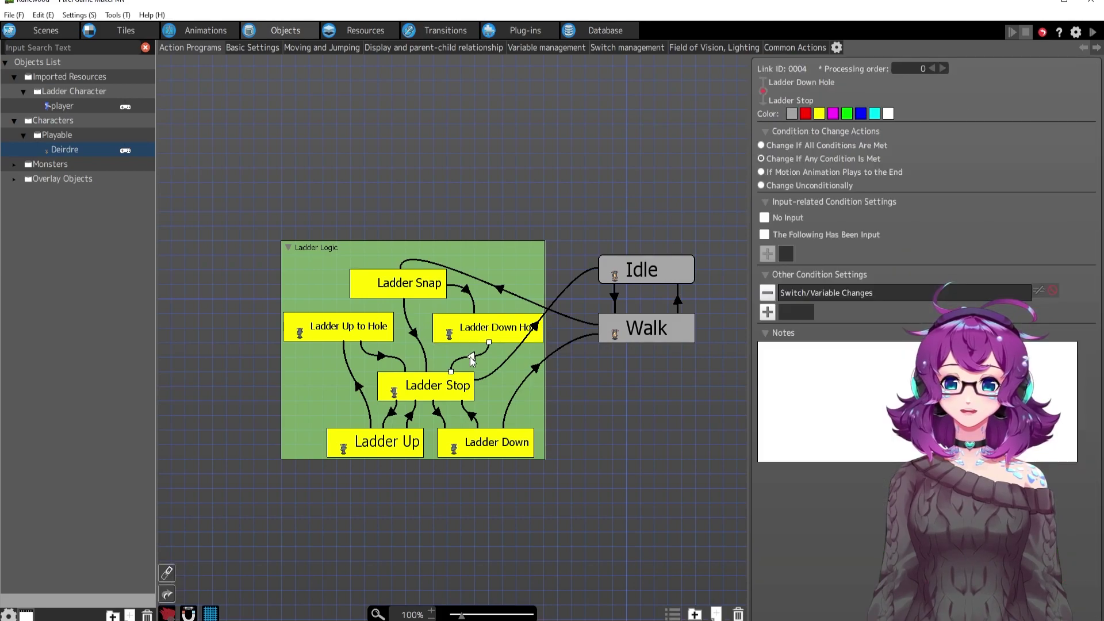
double_click(837, 292)
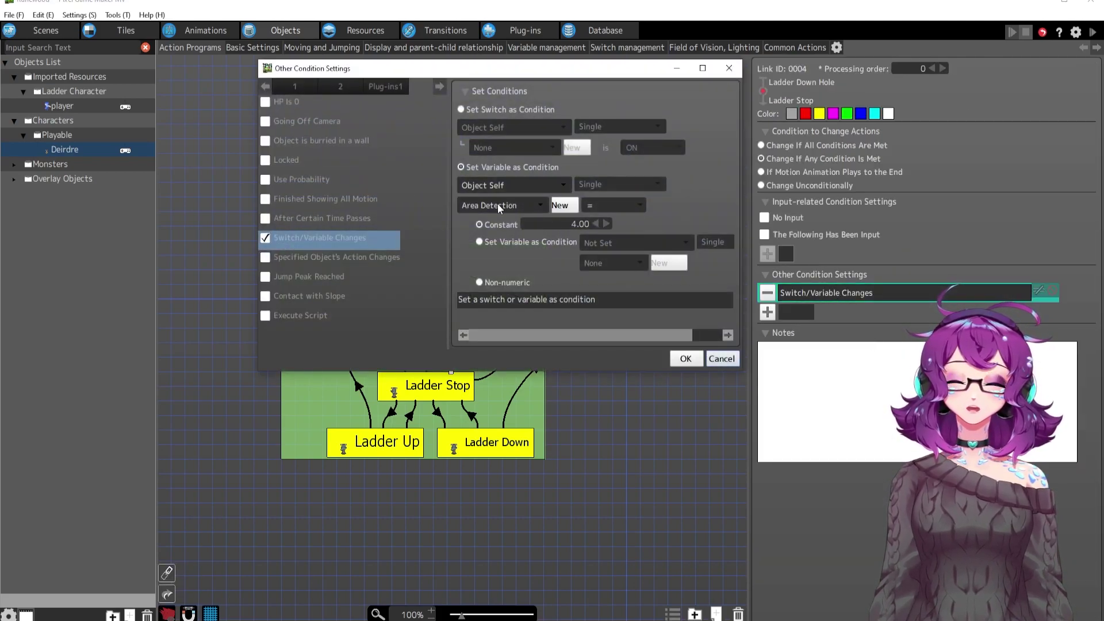
left_click(719, 358)
Compare the Area Detection numbers of the middle ladder and ladder hole tiles, and view the placed ladder in the Manaweed Main scene
left_click(130, 30)
left_click(540, 339)
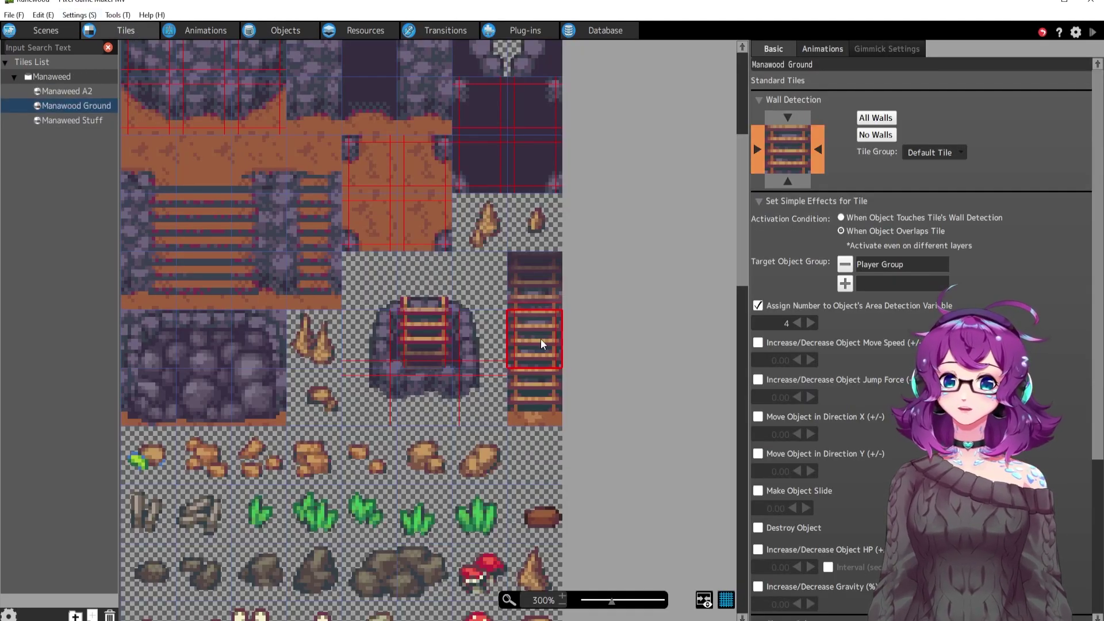
left_click(420, 325)
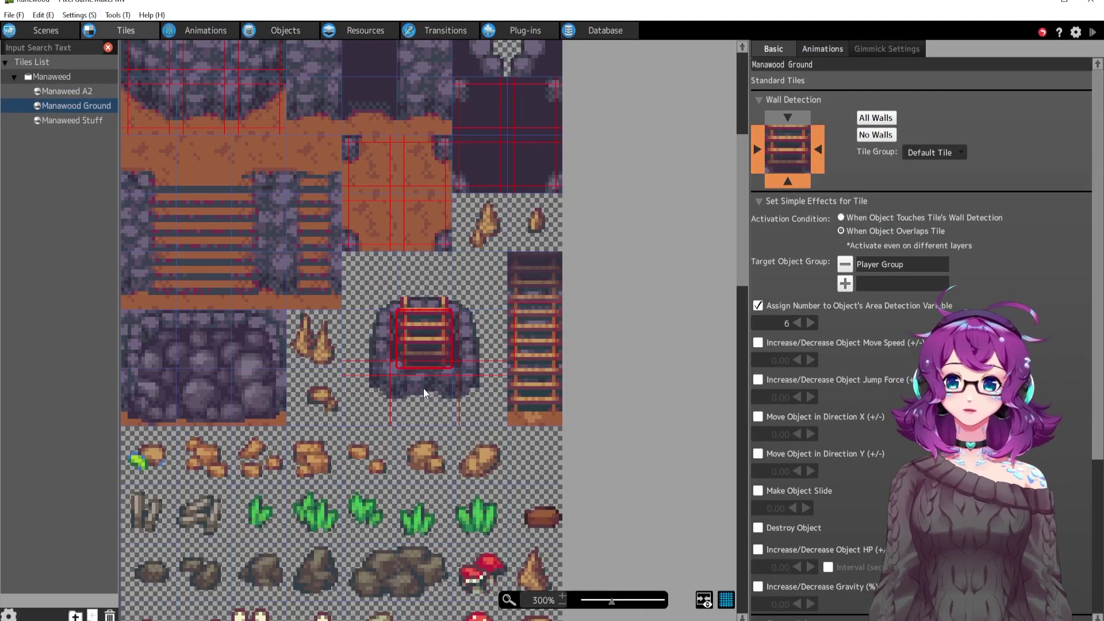
left_click(545, 330)
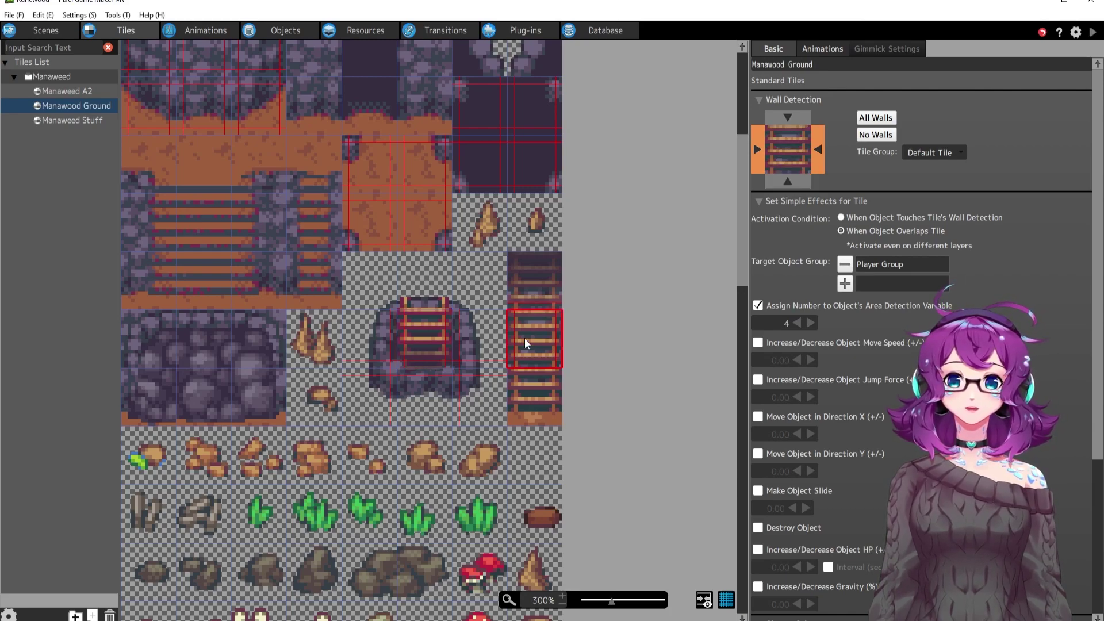
left_click(286, 32)
left_click(134, 30)
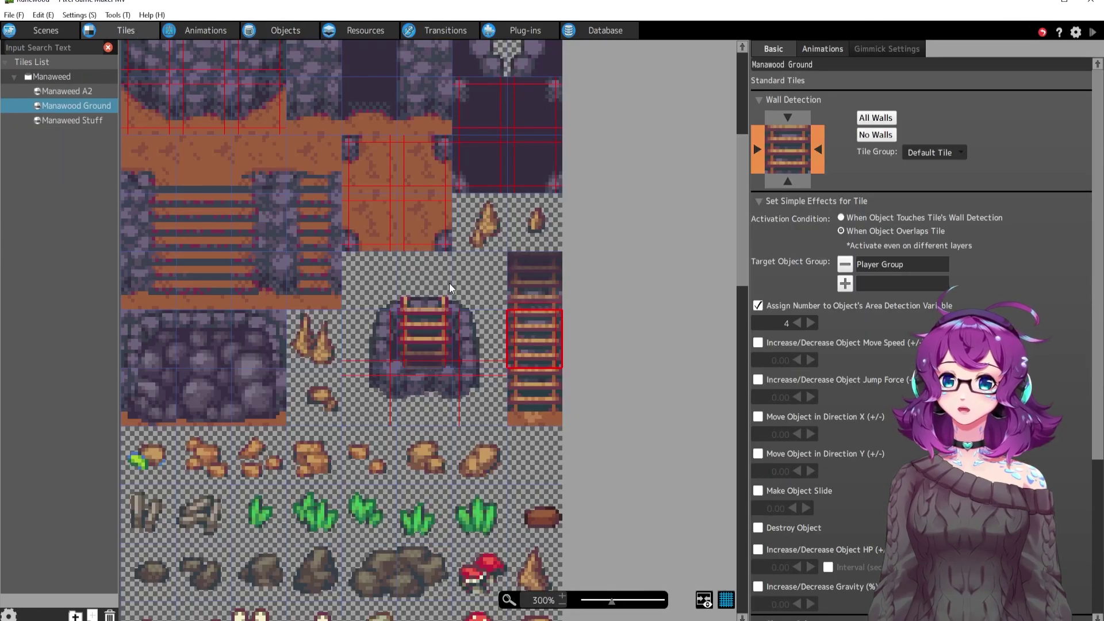
left_click(46, 30)
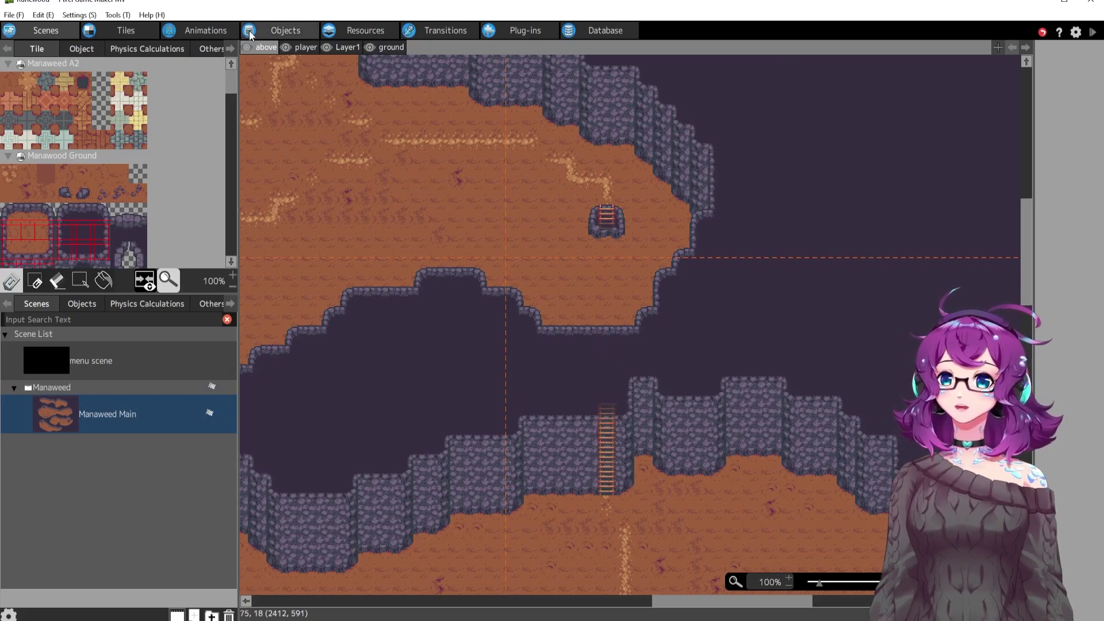
Review the Template Move Settings and the Delete Filter Effects from Object settings of the Ladder Stop action
left_click(286, 30)
scroll(919, 345, "down", 3)
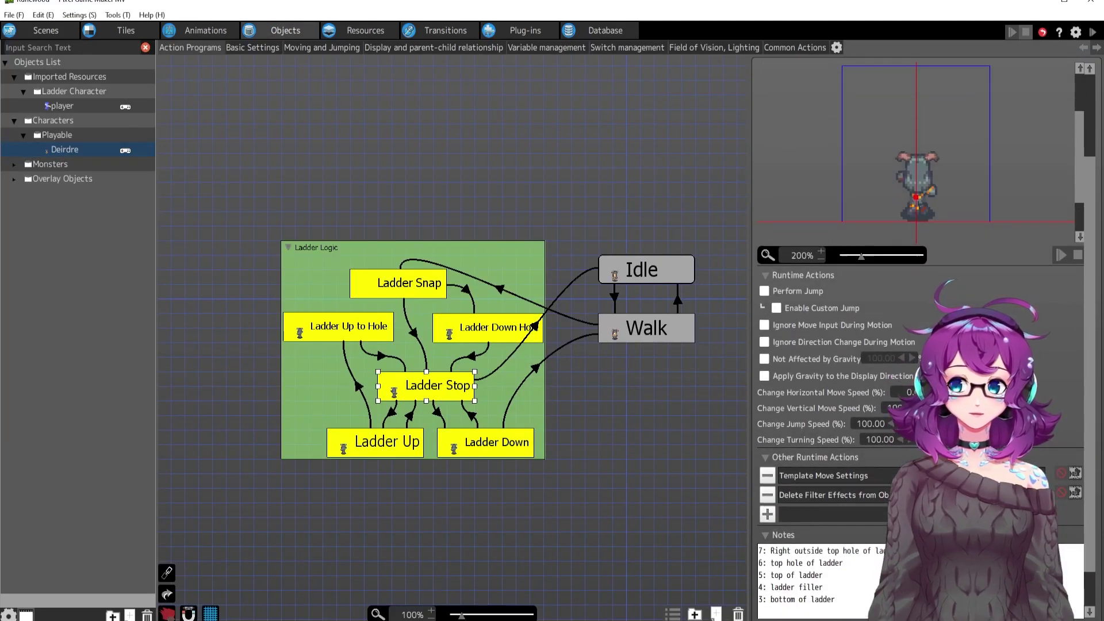
double_click(836, 475)
scroll(696, 384, "down", 5)
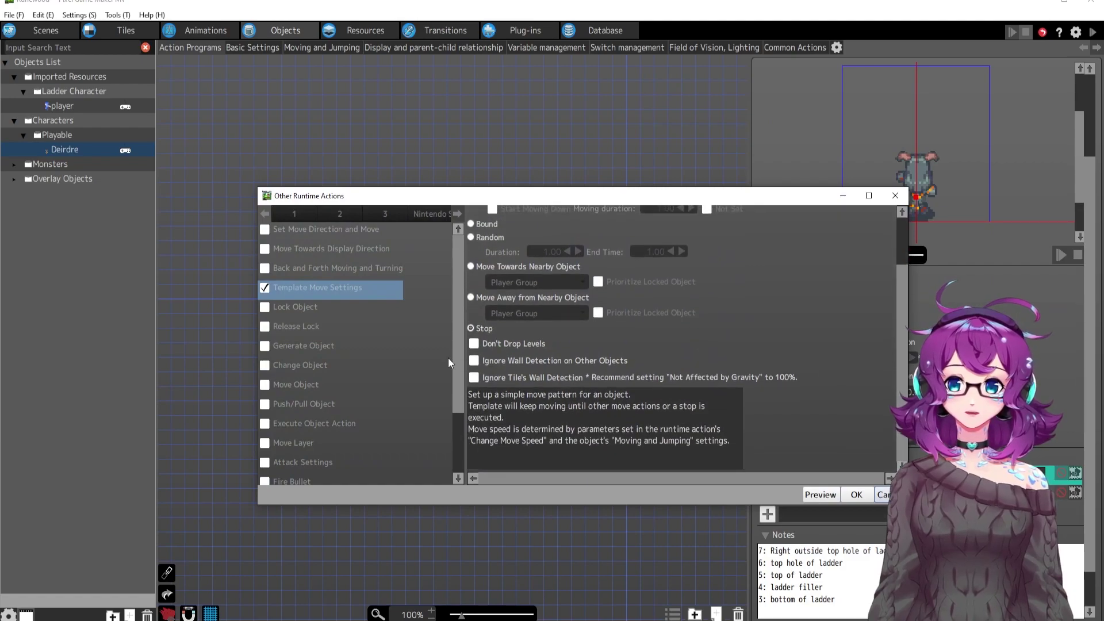
left_click(857, 495)
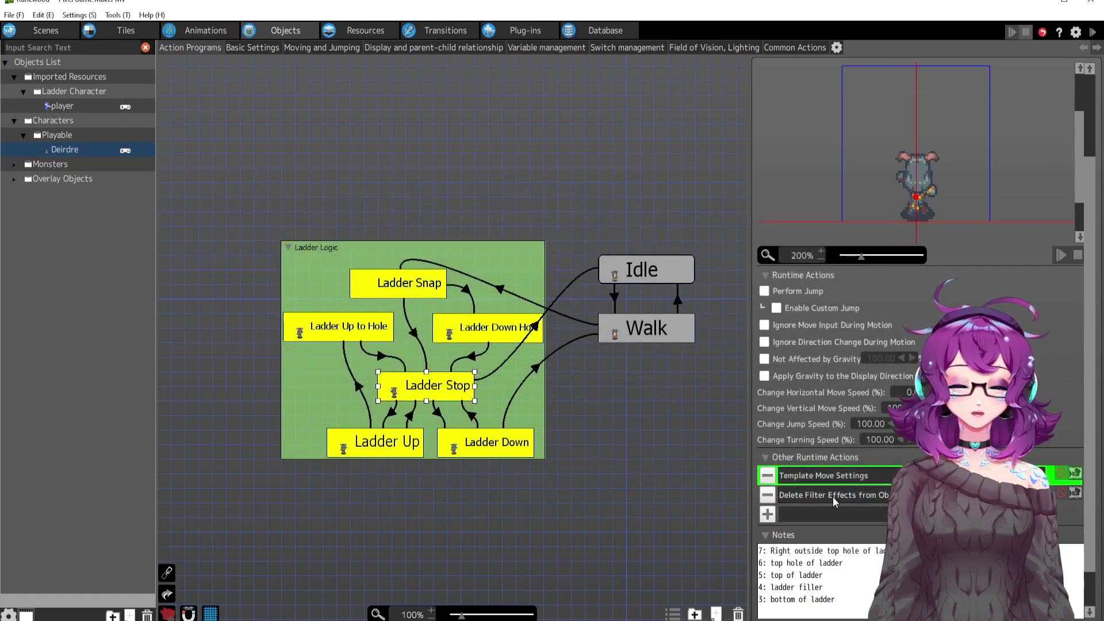
double_click(832, 496)
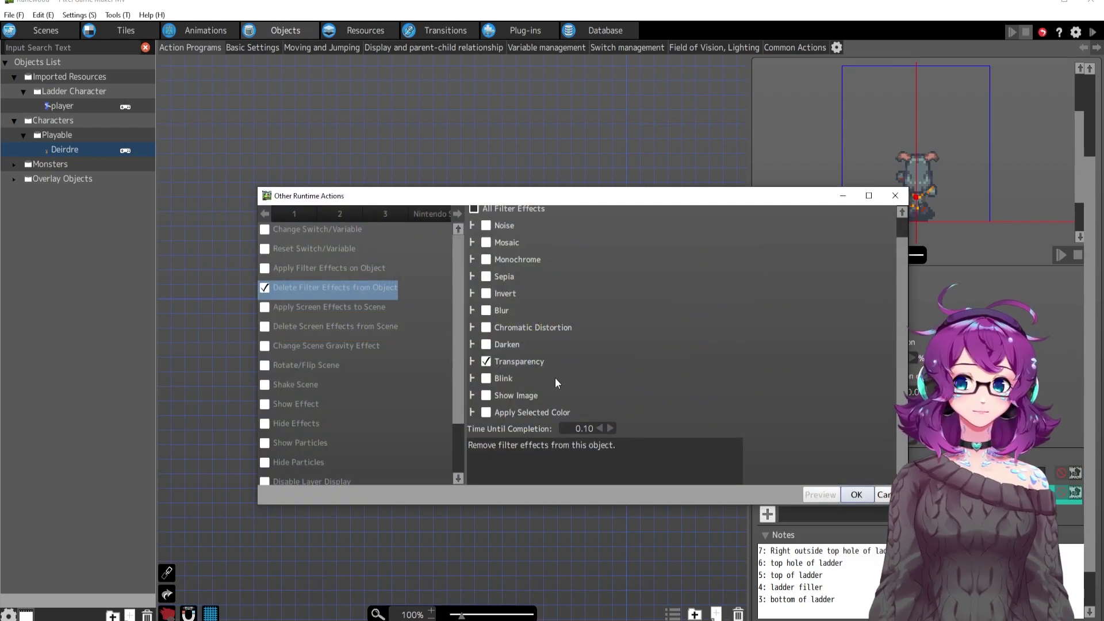
left_click(856, 494)
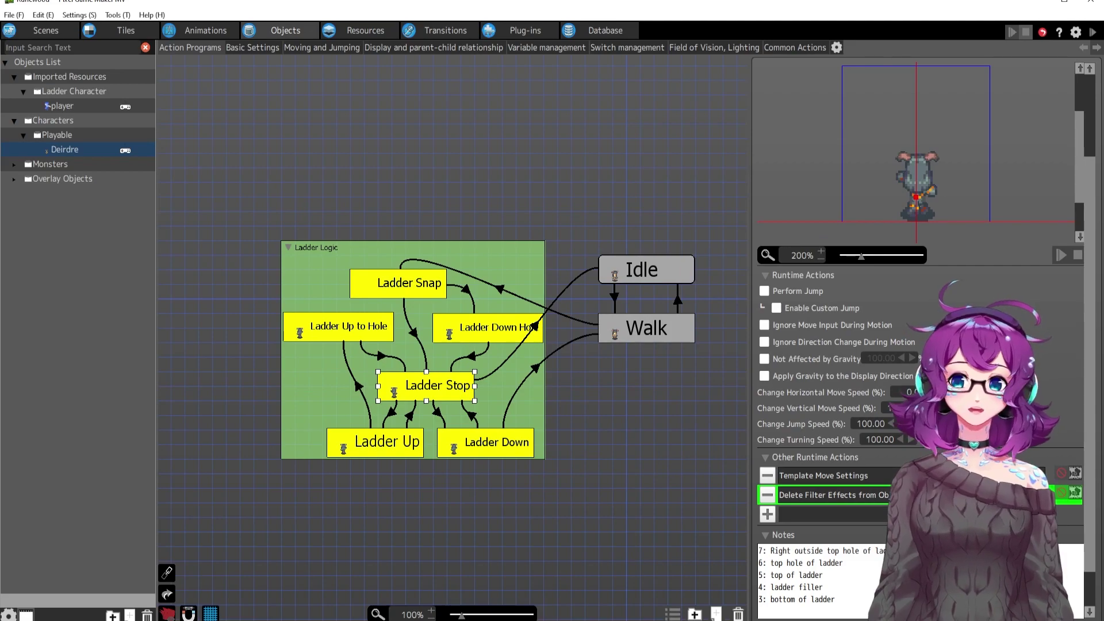
Inspect the input conditions on the two links between Ladder Stop and Ladder Down
middle_click_drag(568, 464, 592, 406)
scroll(920, 339, "up", 3)
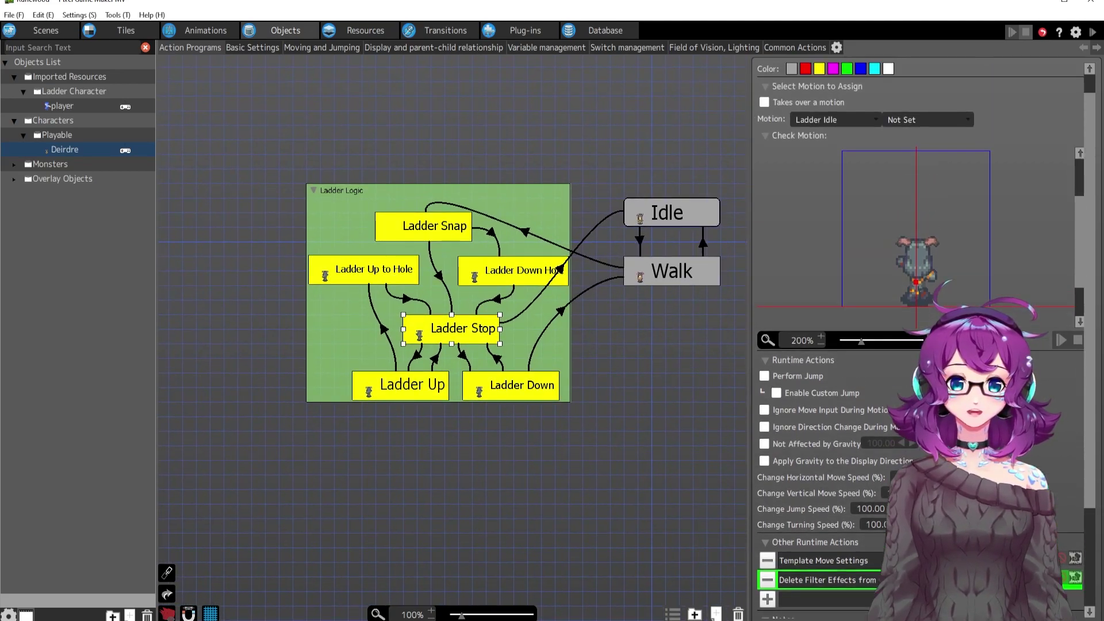
left_click(464, 359)
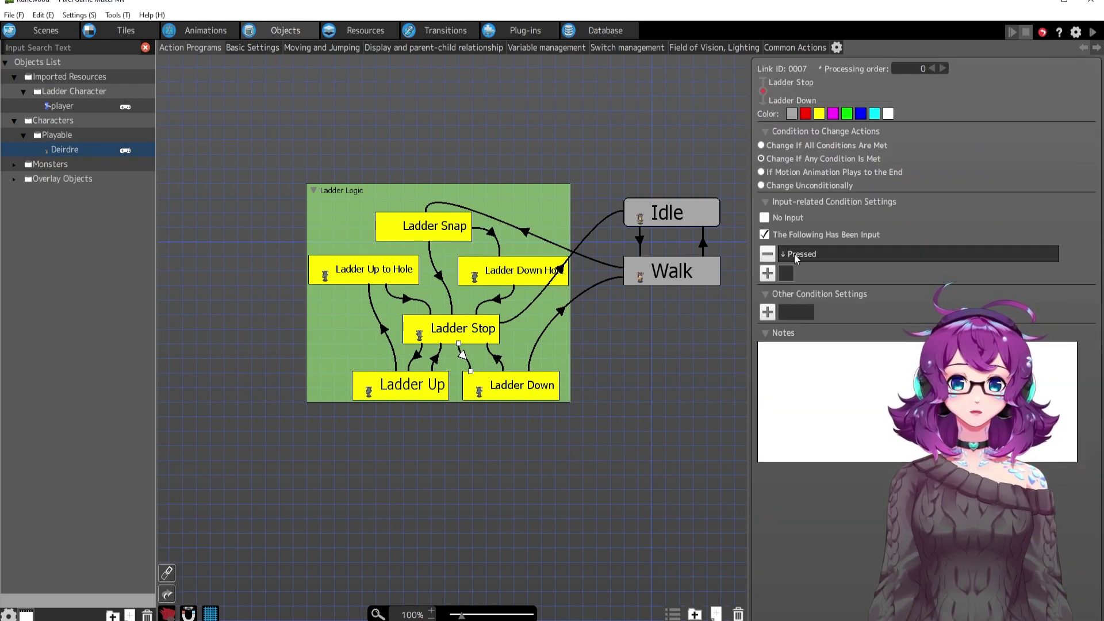
left_click(525, 394)
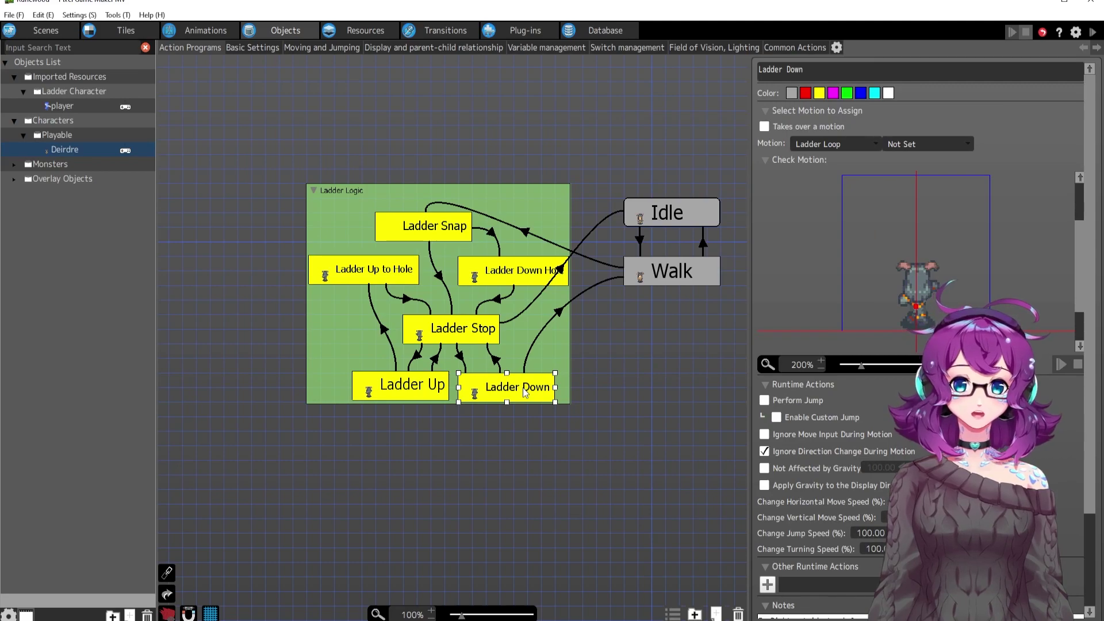
left_click(498, 366)
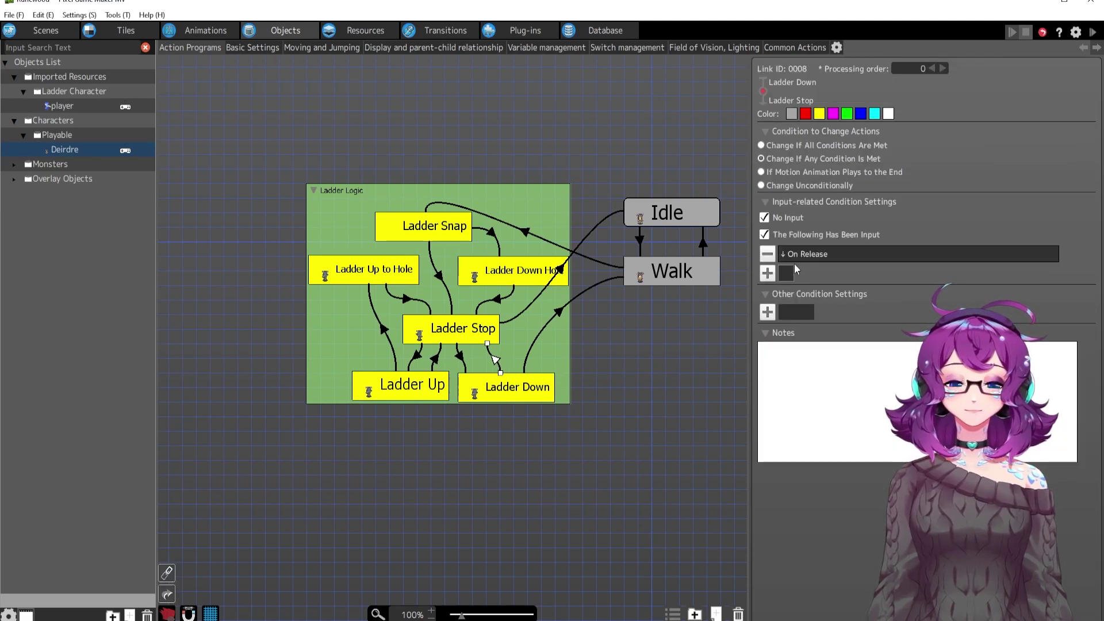
left_click(474, 333)
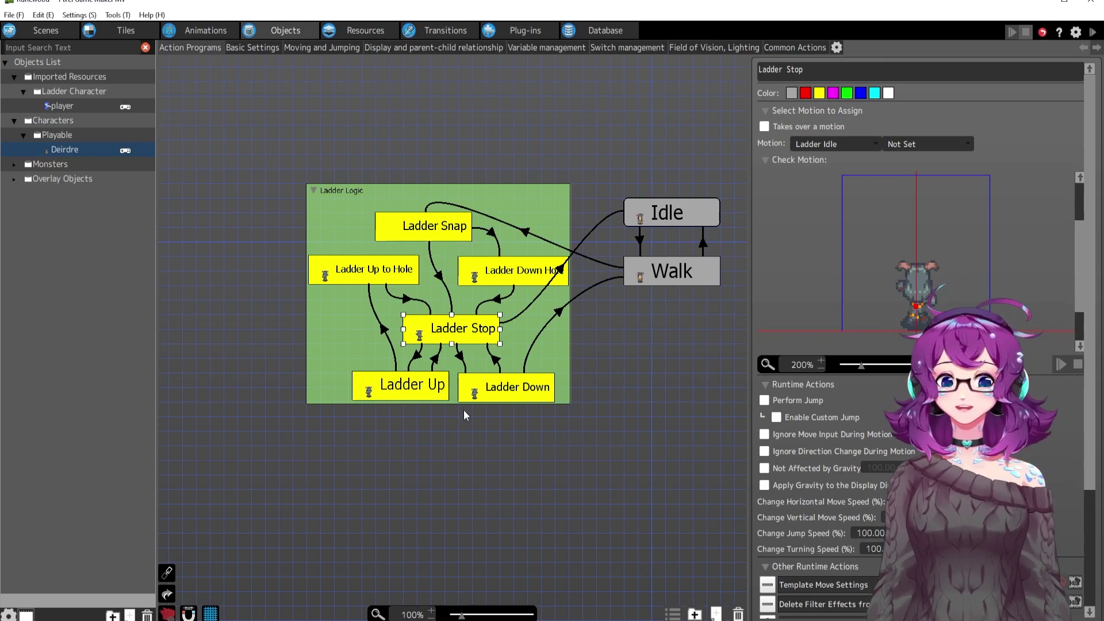
Inspect the input conditions on the two links between Ladder Up and Ladder Stop
left_click_drag(428, 392, 424, 394)
left_click(433, 362)
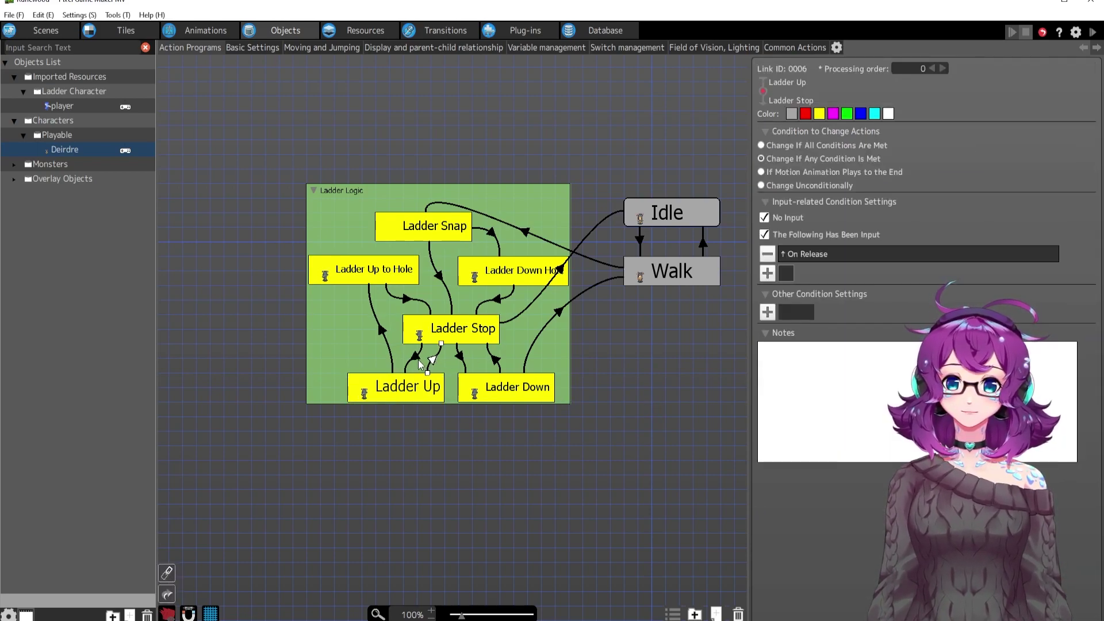
left_click(412, 395)
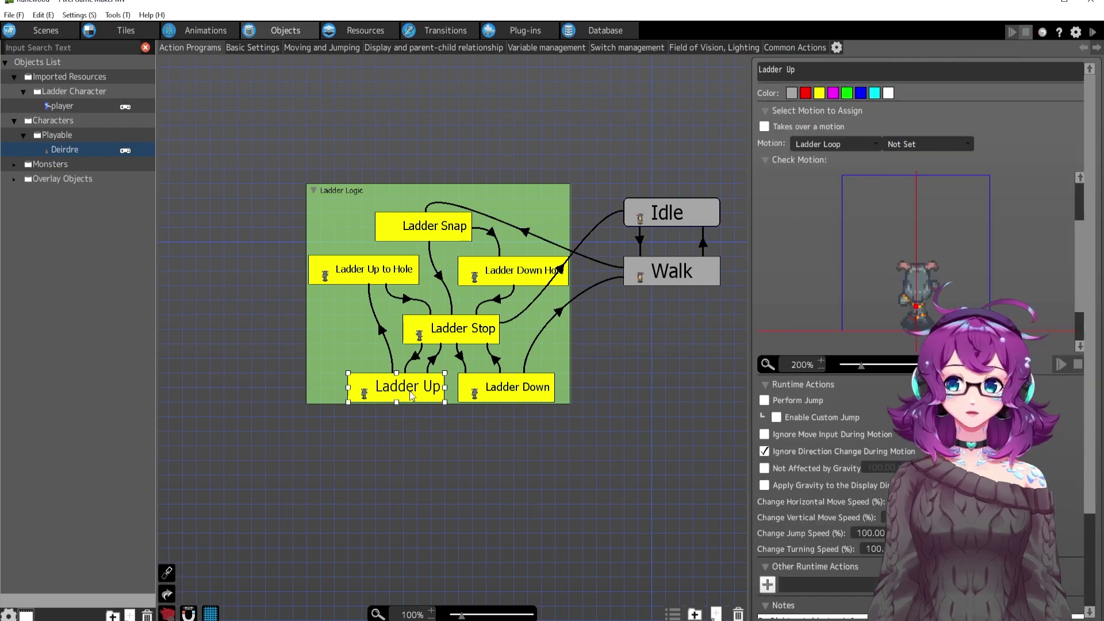
left_click(415, 359)
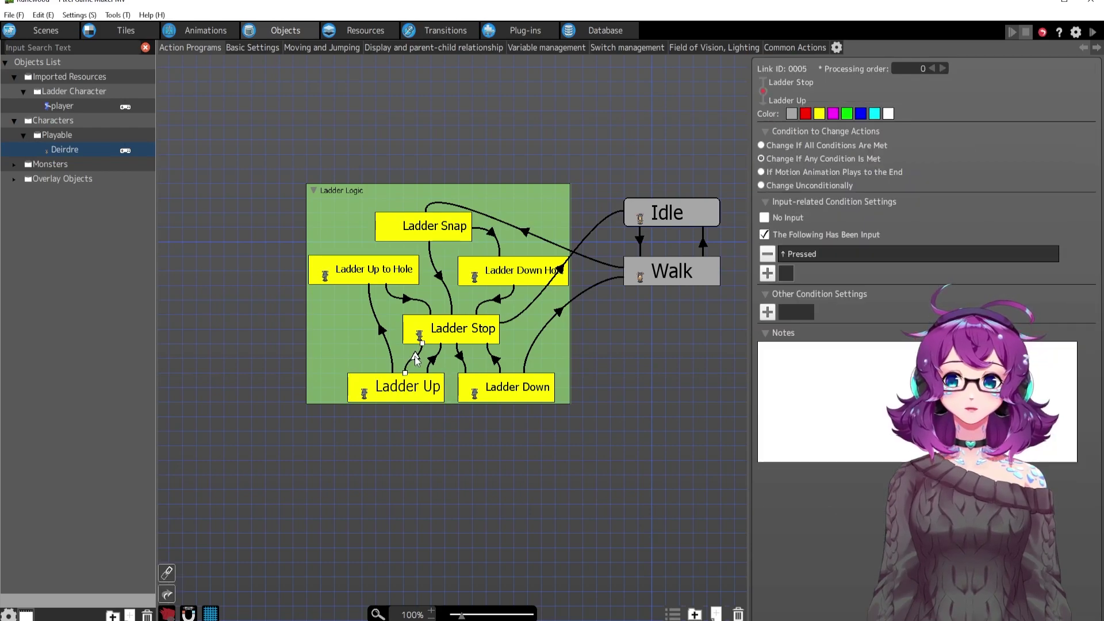
left_click(382, 395)
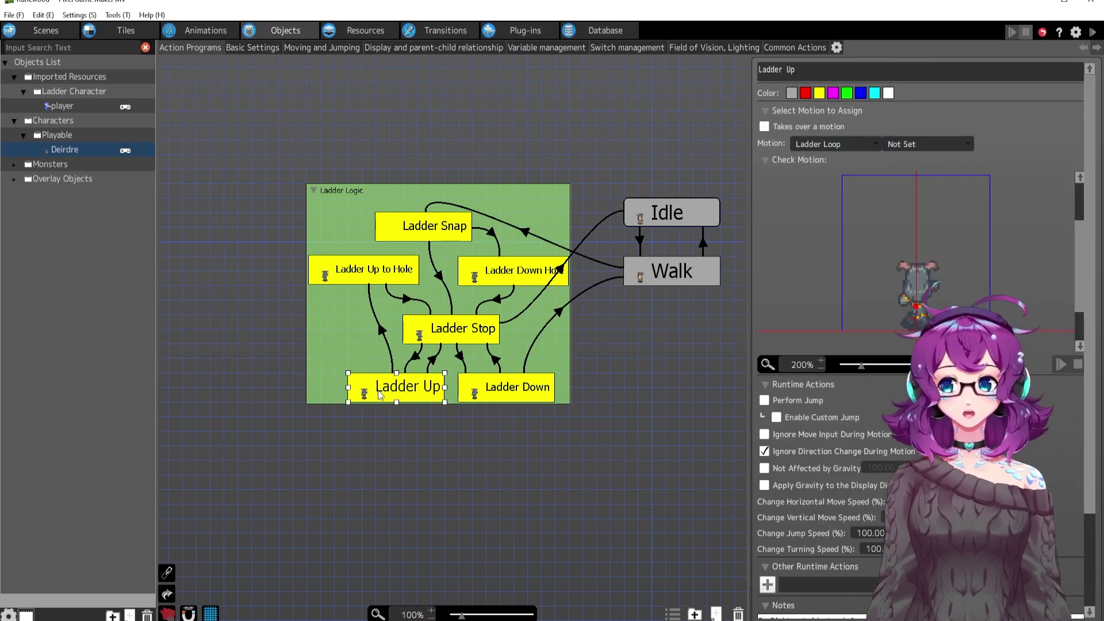
left_click(435, 366)
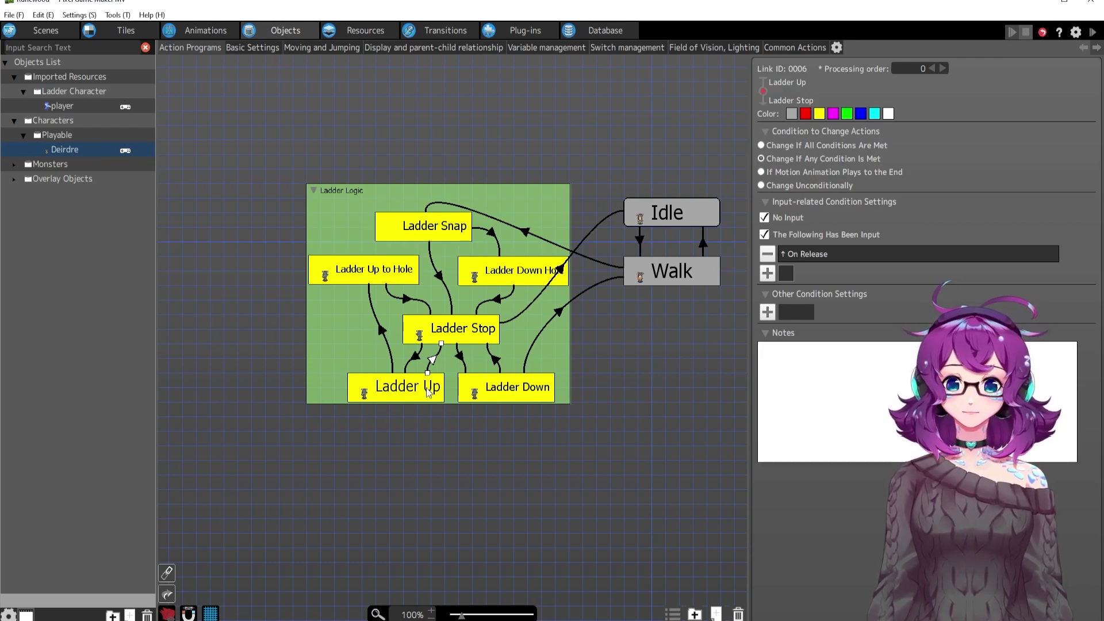
View the motion choices for Ladder Stop and preview the motion assigned to Ladder Down
left_click(440, 336)
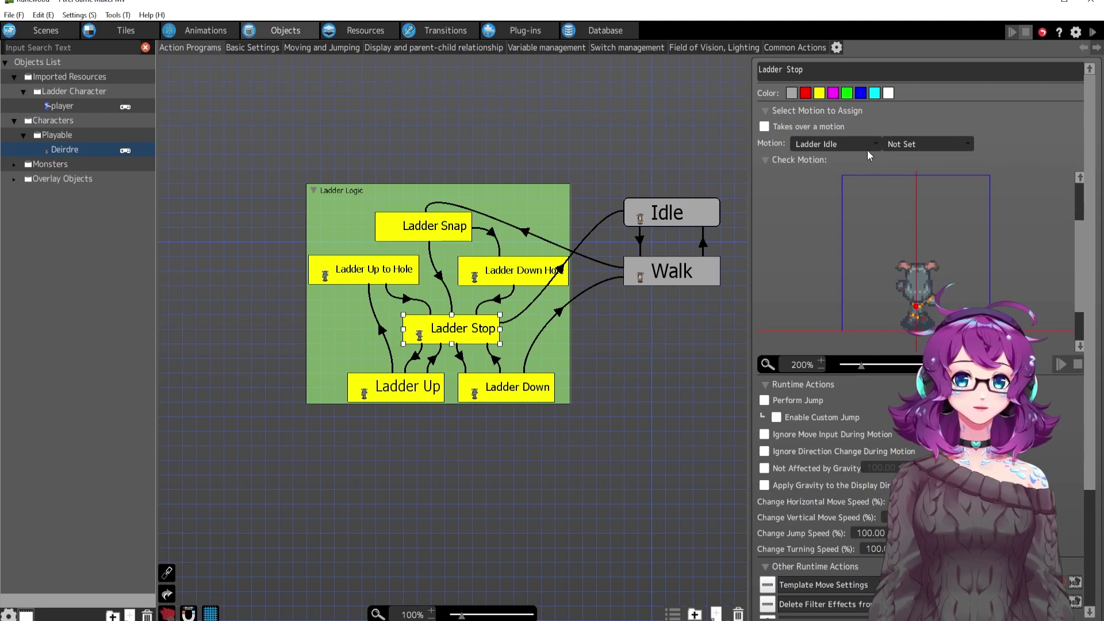
left_click(846, 144)
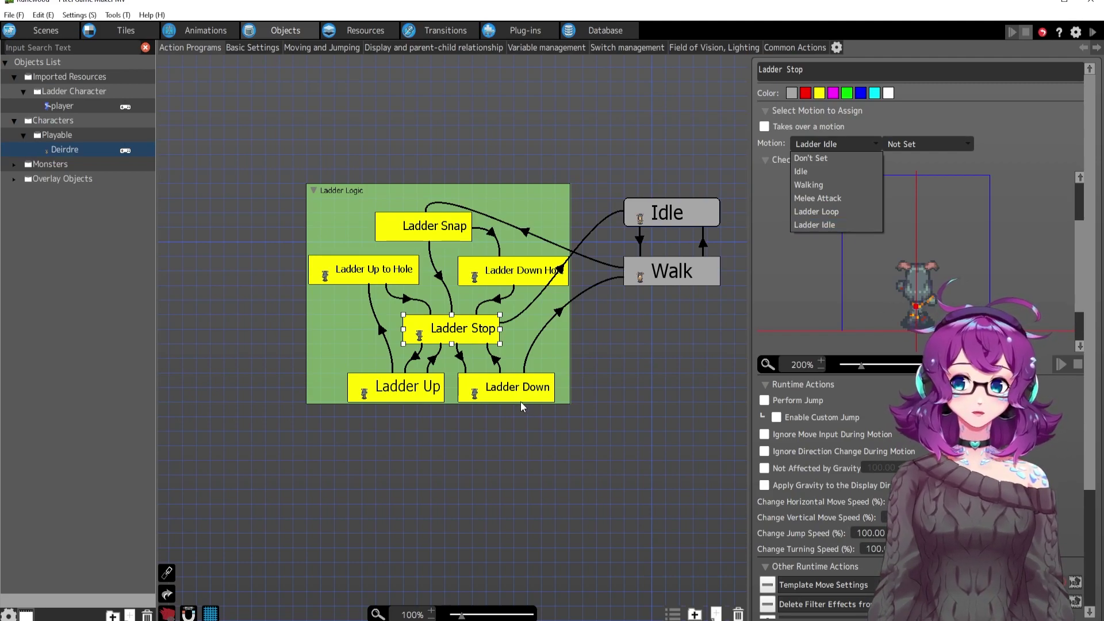
left_click(516, 385)
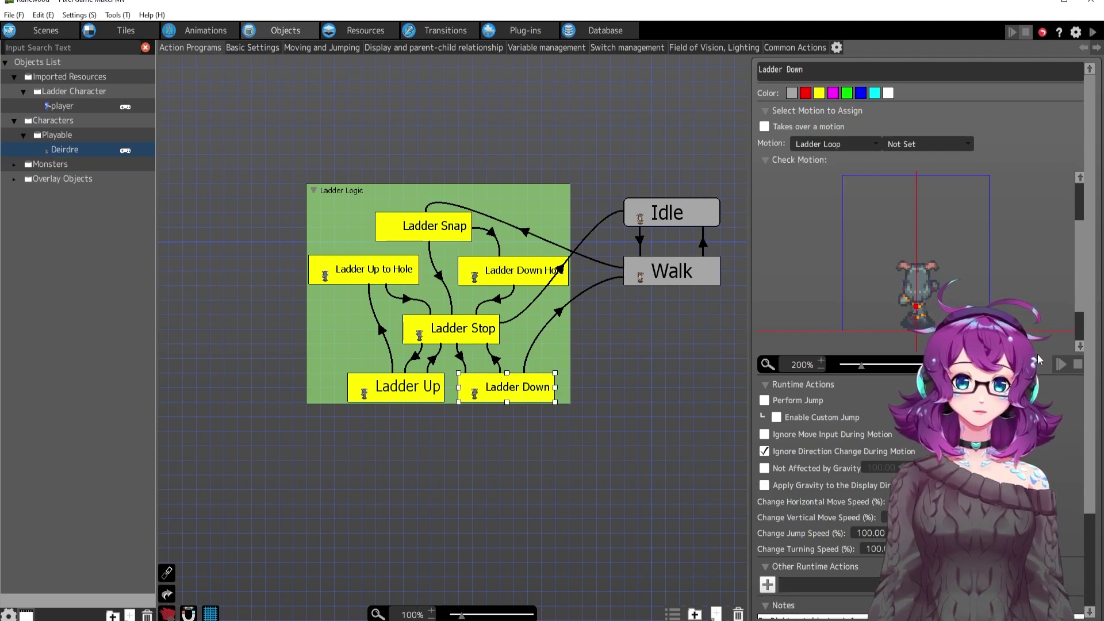
left_click(1060, 364)
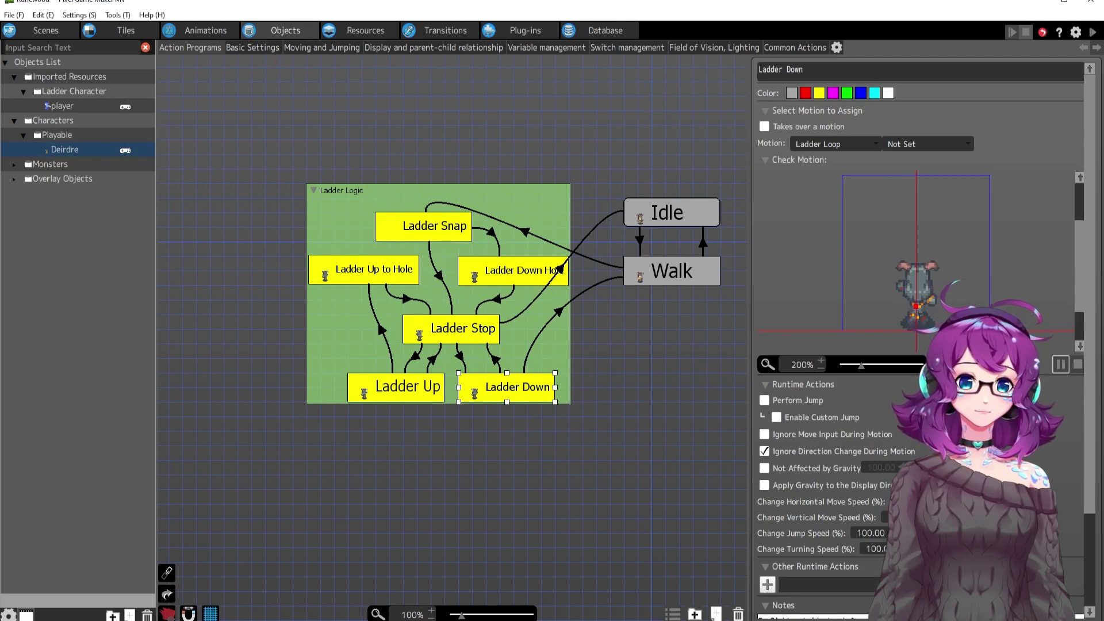
left_click(1076, 363)
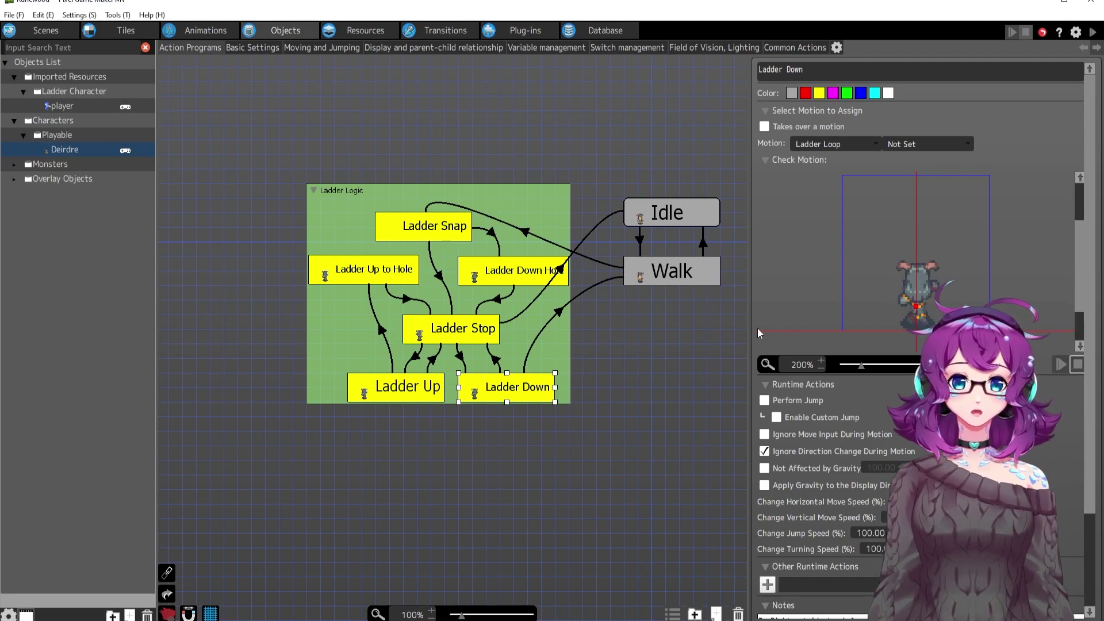
Compare the assigned motions of Ladder Stop and Ladder Down, and preview Ladder Stop's motion
left_click(460, 328)
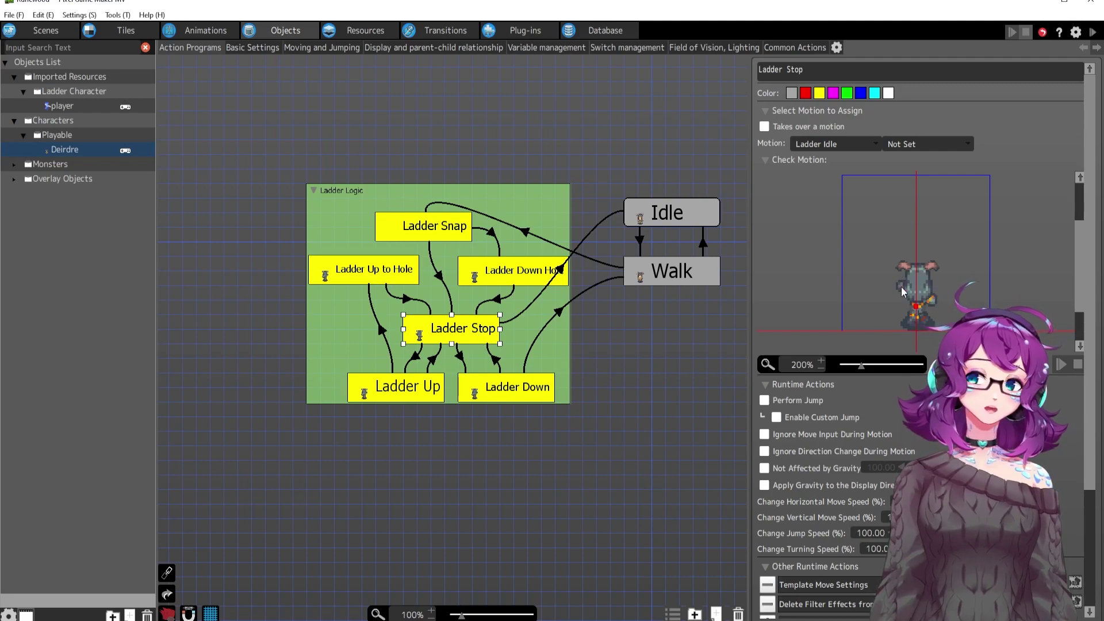
left_click(526, 392)
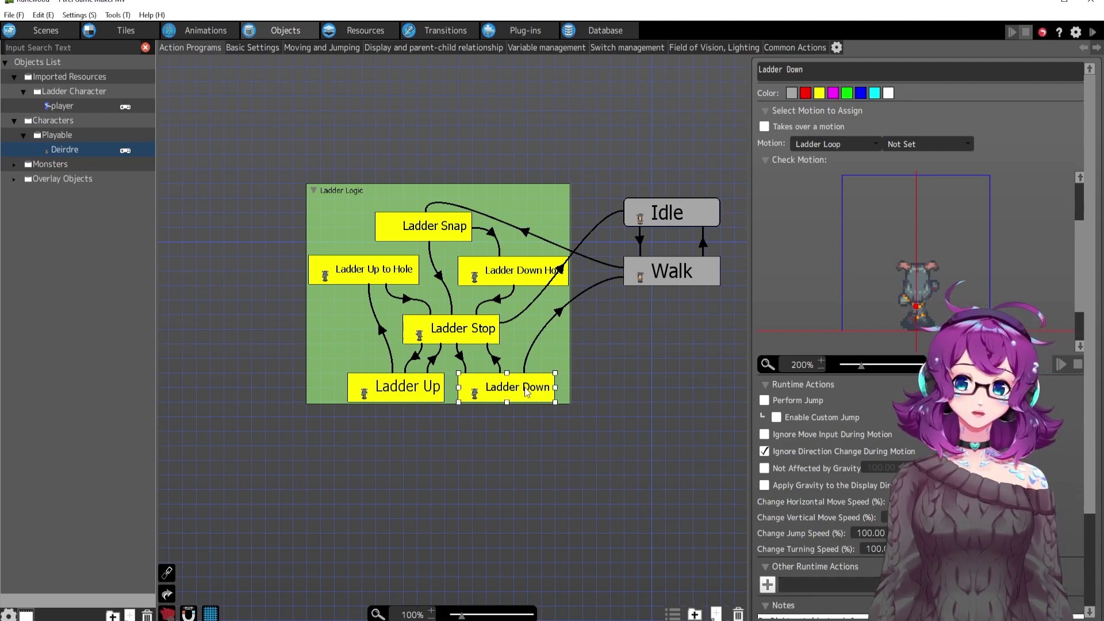
left_click(486, 336)
left_click(524, 396)
left_click(486, 337)
left_click(523, 394)
left_click(485, 330)
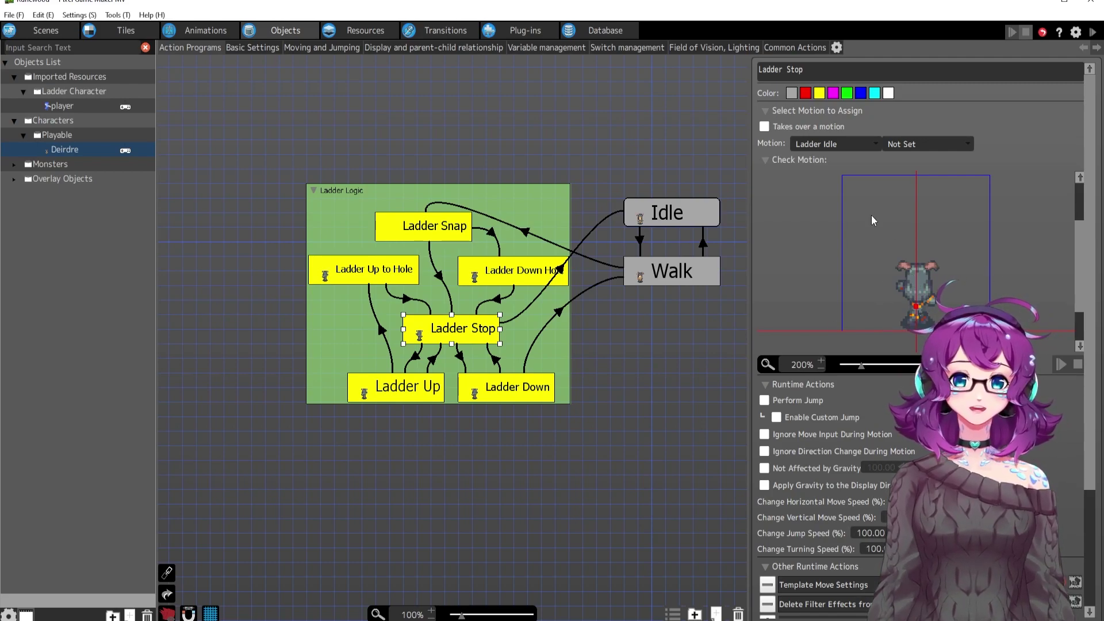
left_click(1060, 365)
left_click(1076, 364)
Trace the climbing flow through Ladder Up to Hole, Ladder Snap, its link to Ladder Stop, and Ladder Up
mouse_move(592, 468)
middle_mouse_down()
mouse_move(582, 467)
mouse_move(602, 466)
middle_mouse_up()
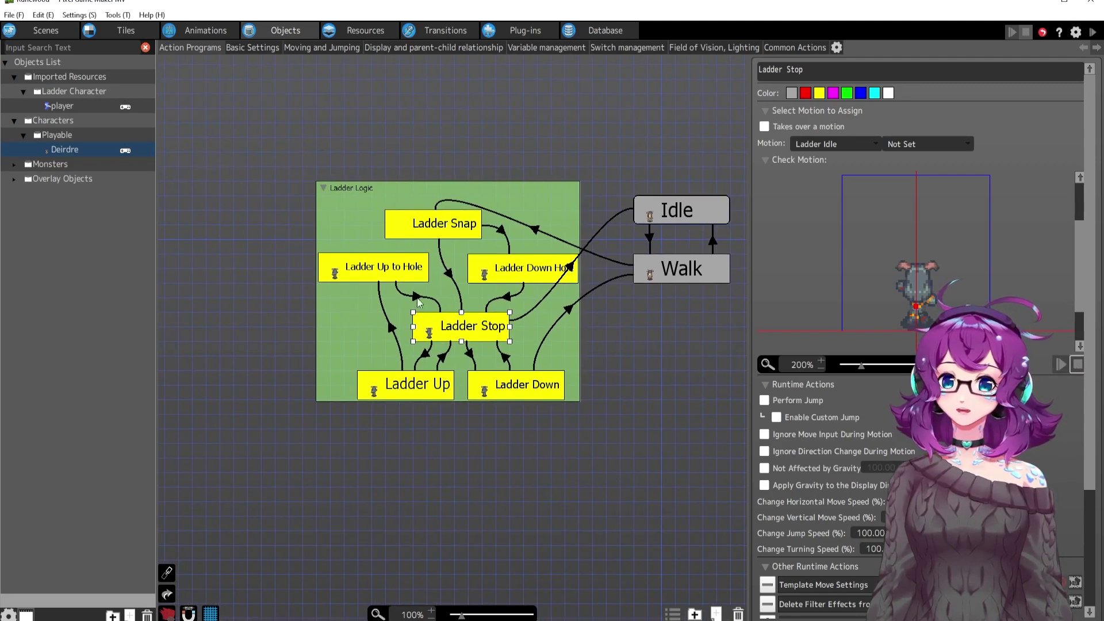
left_click_drag(381, 278, 379, 280)
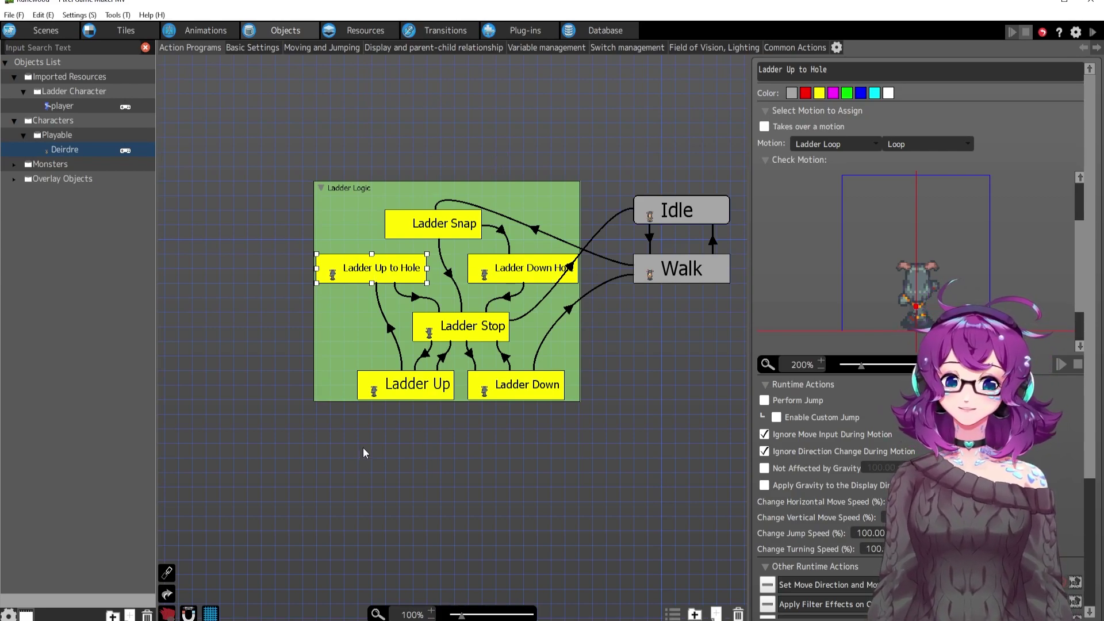
left_click(426, 391)
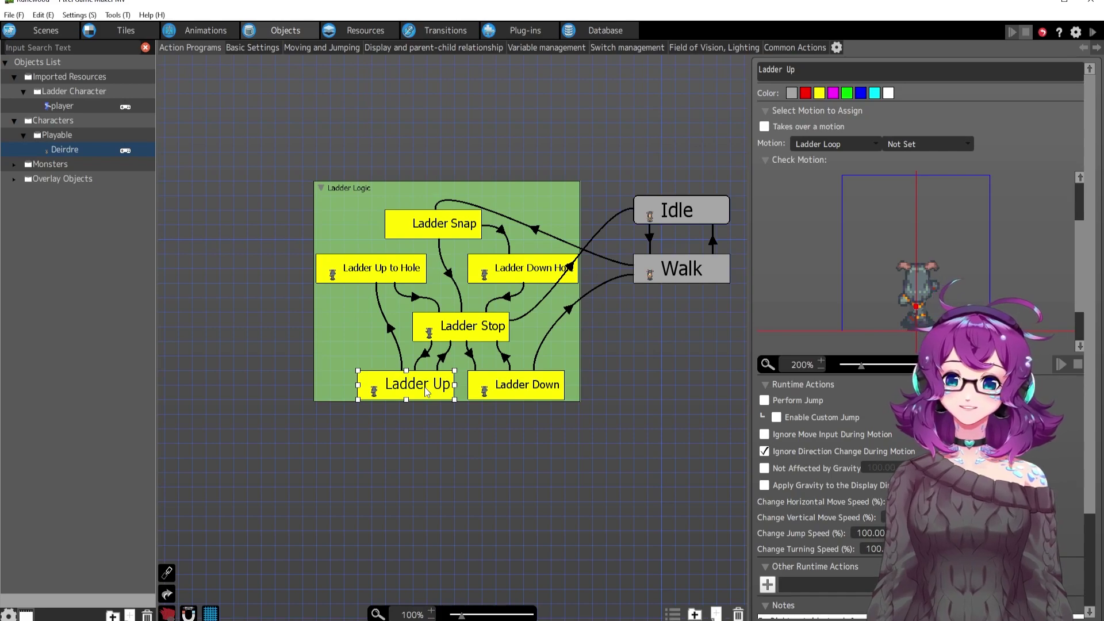
left_click(474, 231)
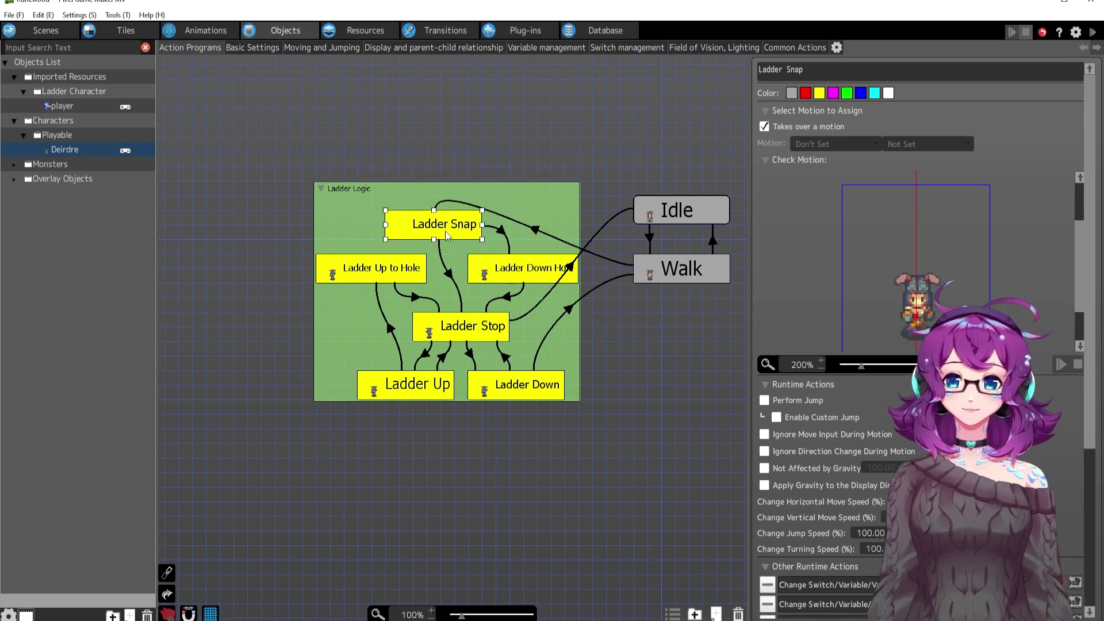
left_click(449, 275)
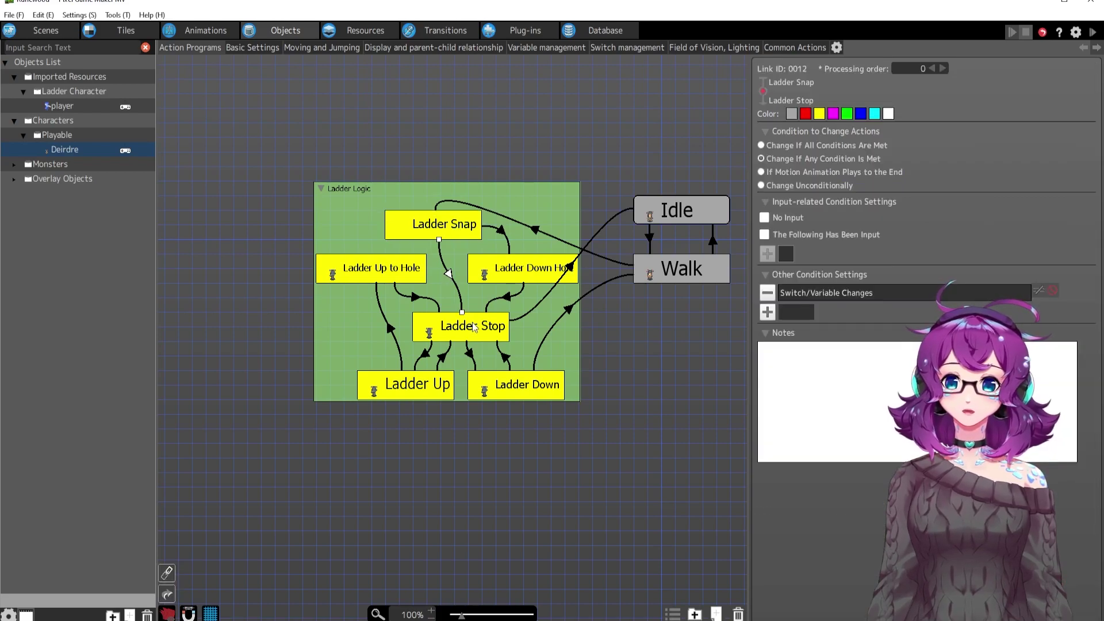
left_click(478, 335)
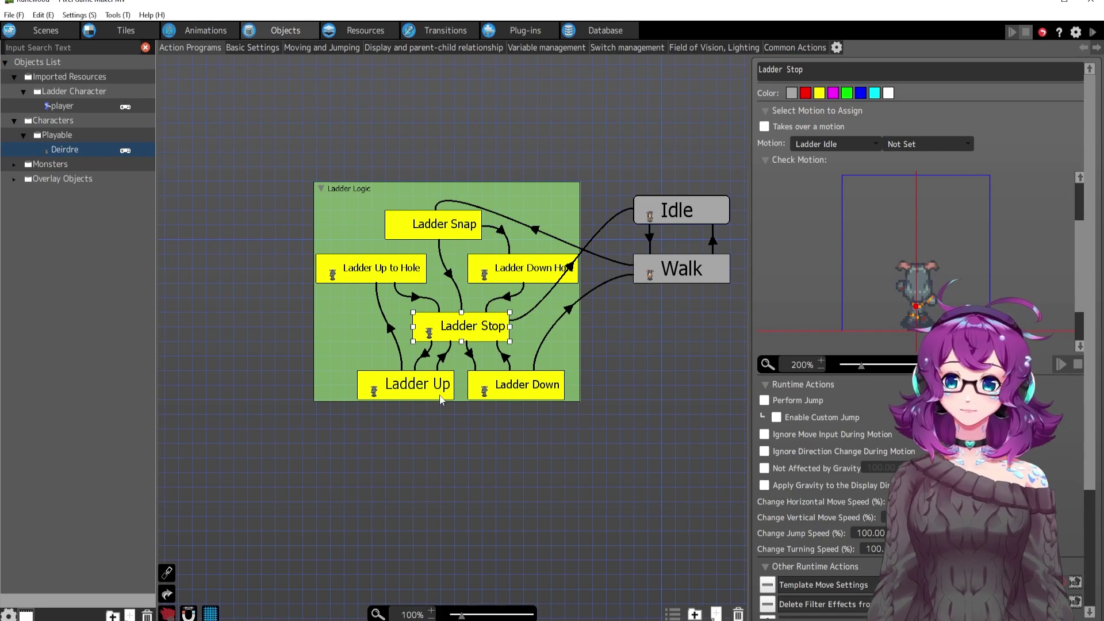
left_click(424, 392)
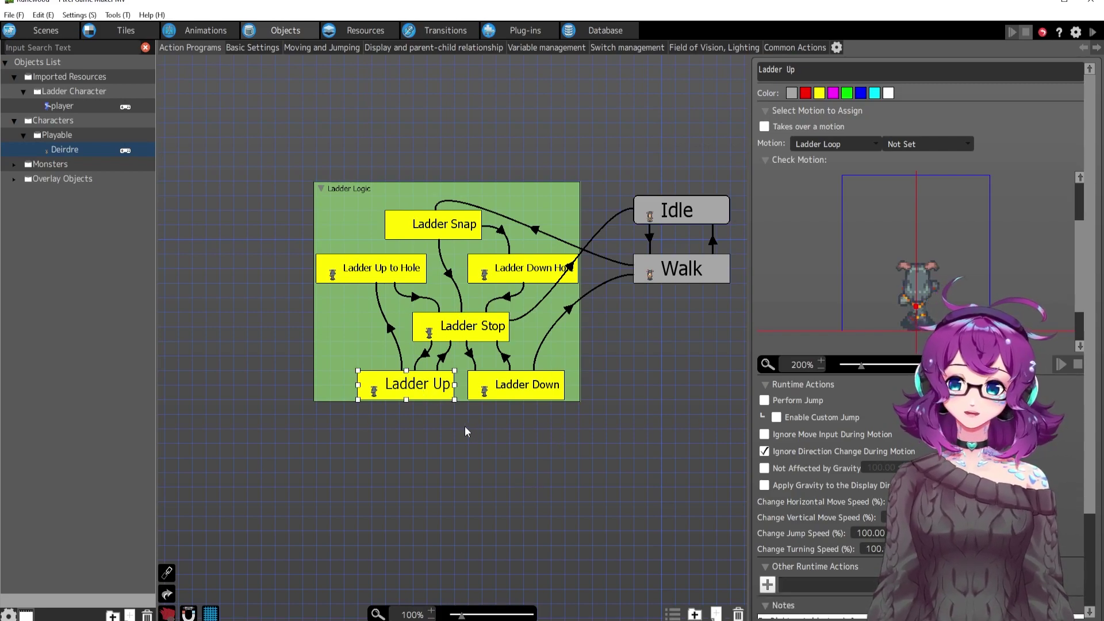
Compare the variable condition on the link from Ladder Up to Ladder Up to Hole with the Area Detection number of the ladder's top tile
left_click(390, 329)
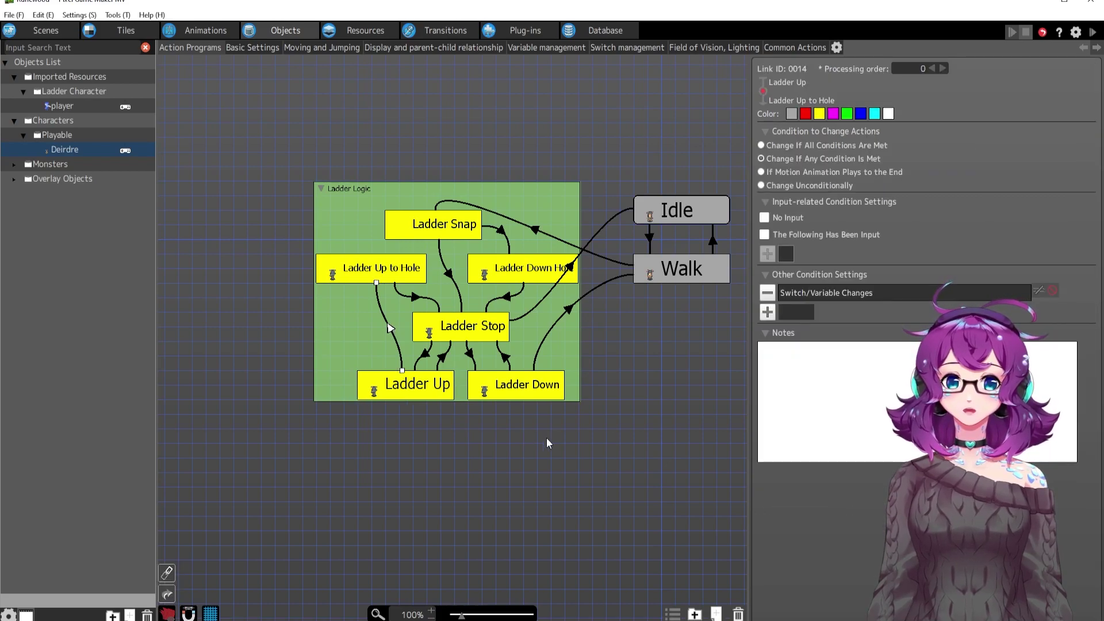
double_click(845, 294)
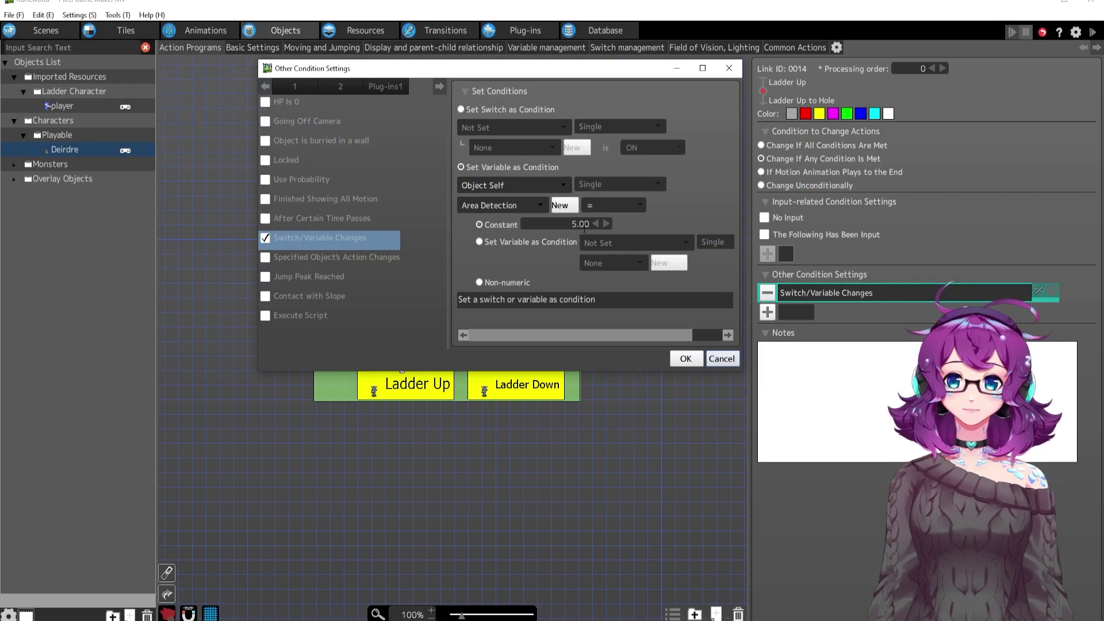
left_click(720, 362)
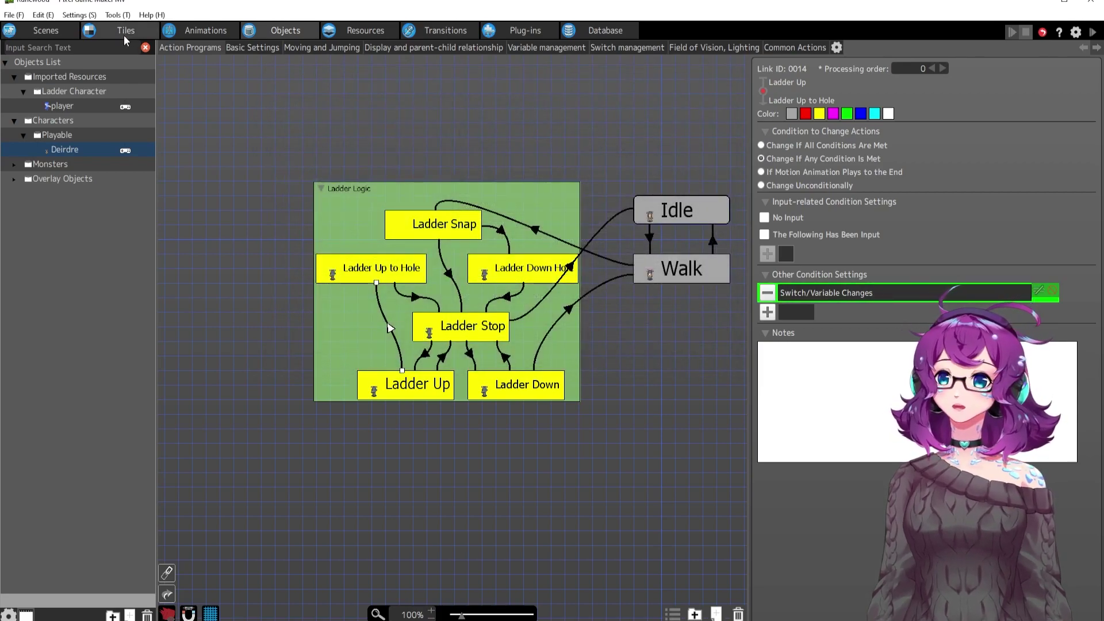
left_click(126, 35)
left_click(543, 279)
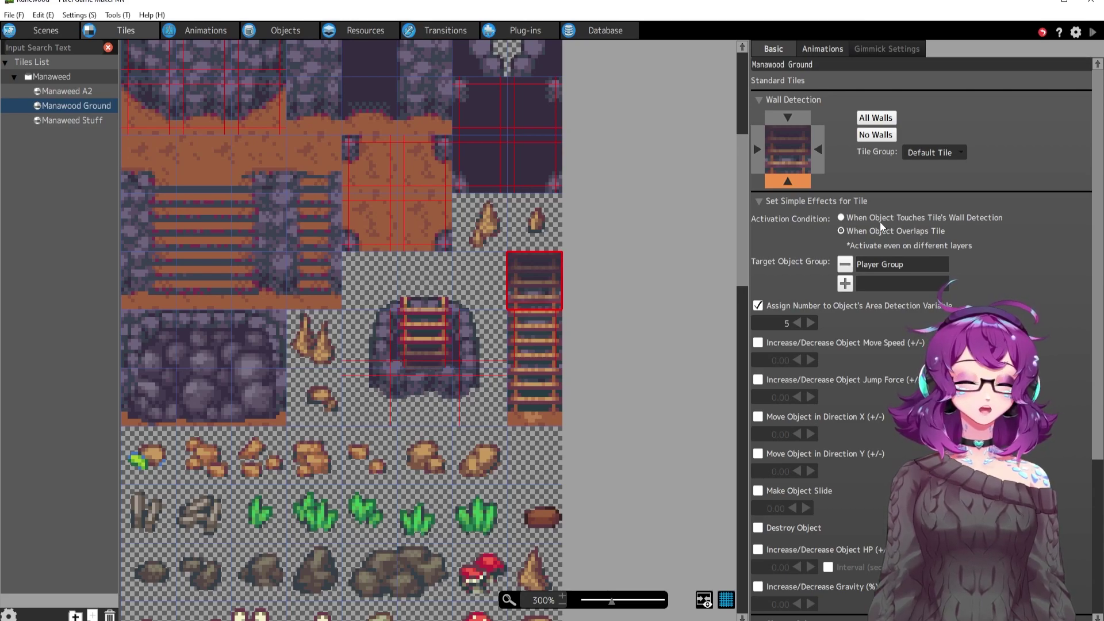
left_click(264, 30)
double_click(804, 293)
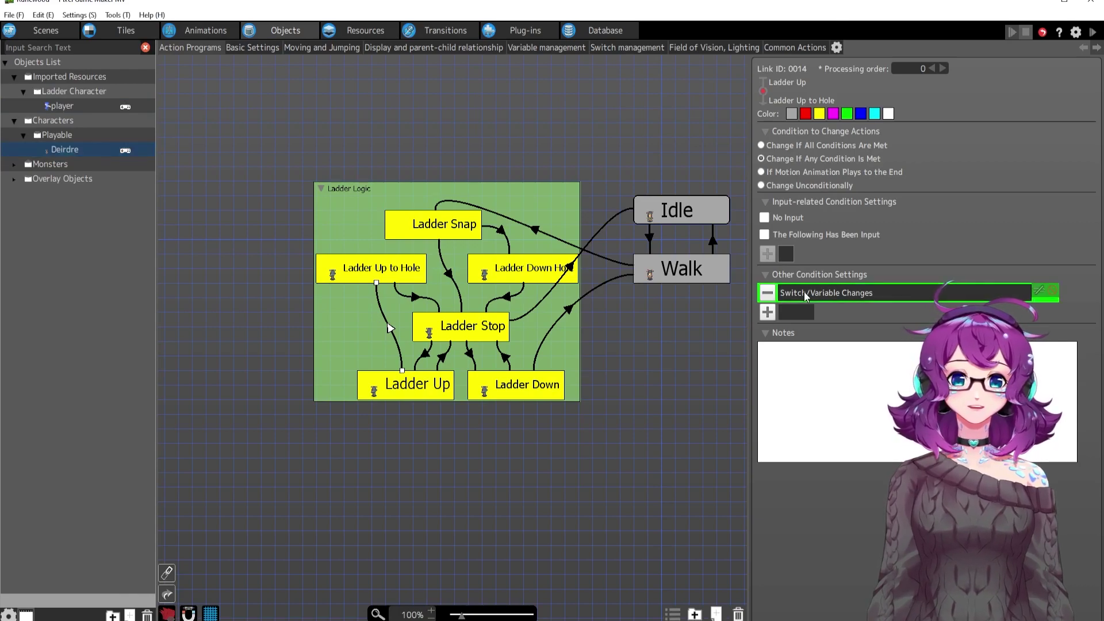
left_click(721, 358)
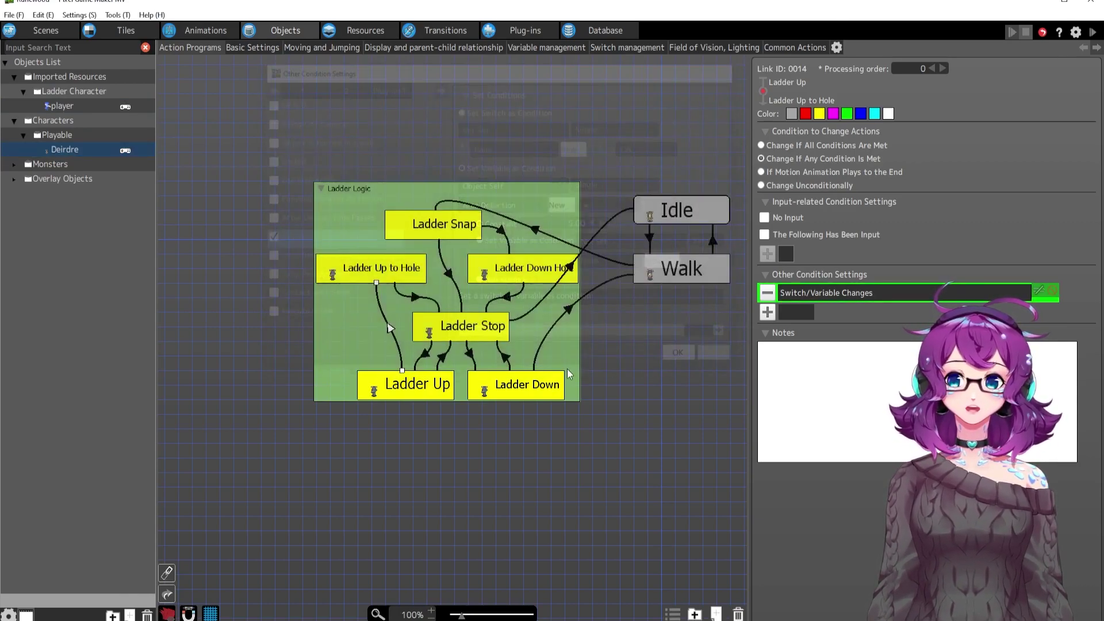
Inspect Ladder Up to Hole's runtime actions: Set Move Direction and Move, Apply Filter Effects on Object, and Template Move Settings
left_click(393, 274)
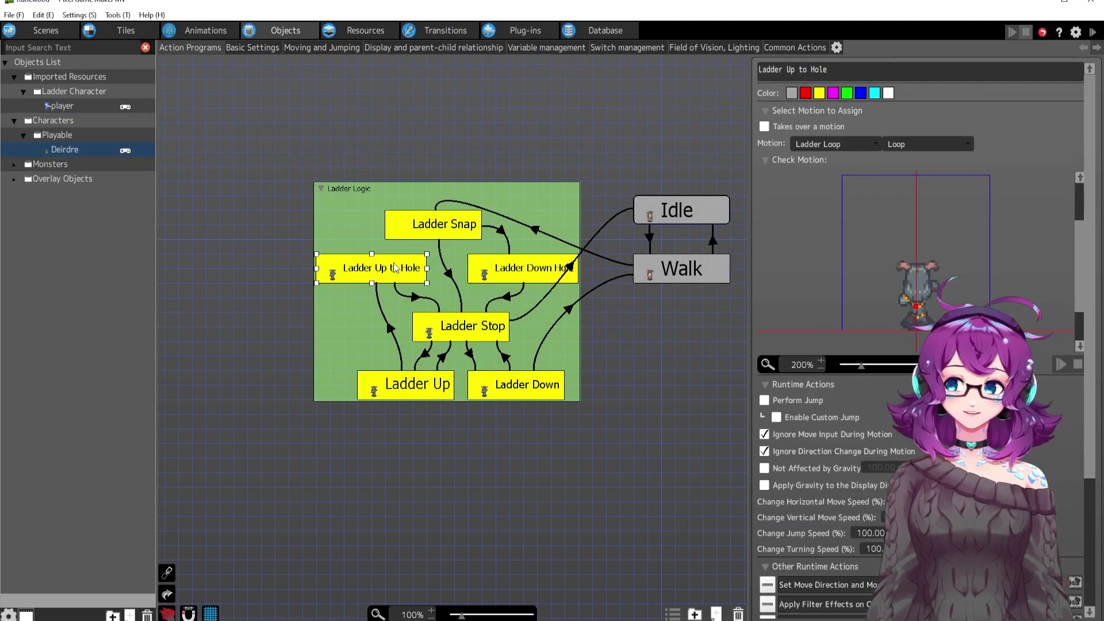
scroll(920, 345, "down", 3)
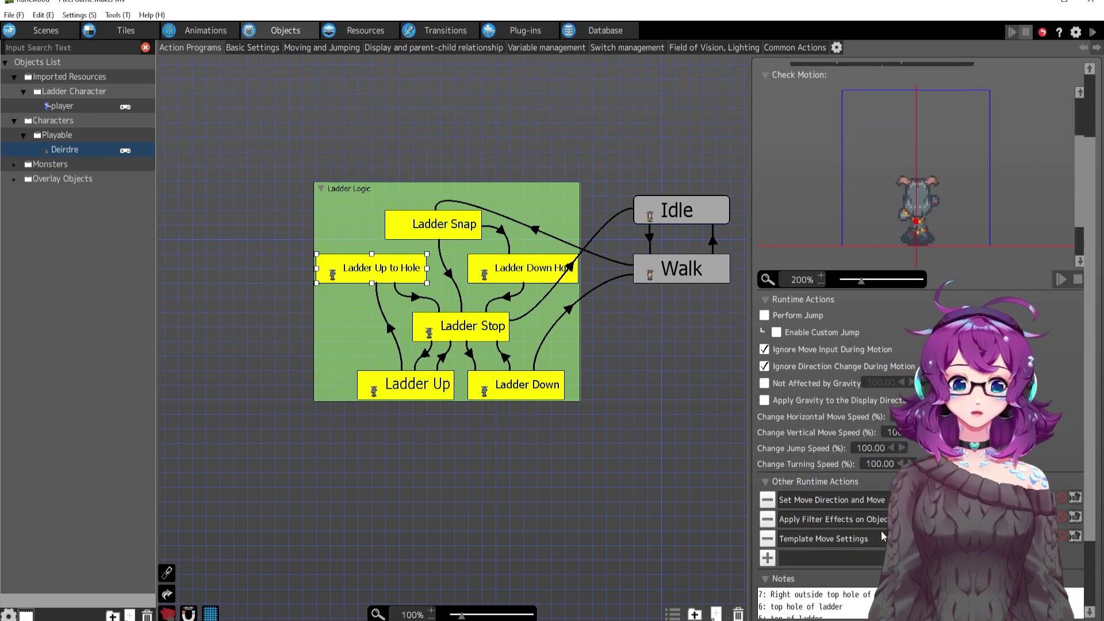
double_click(849, 500)
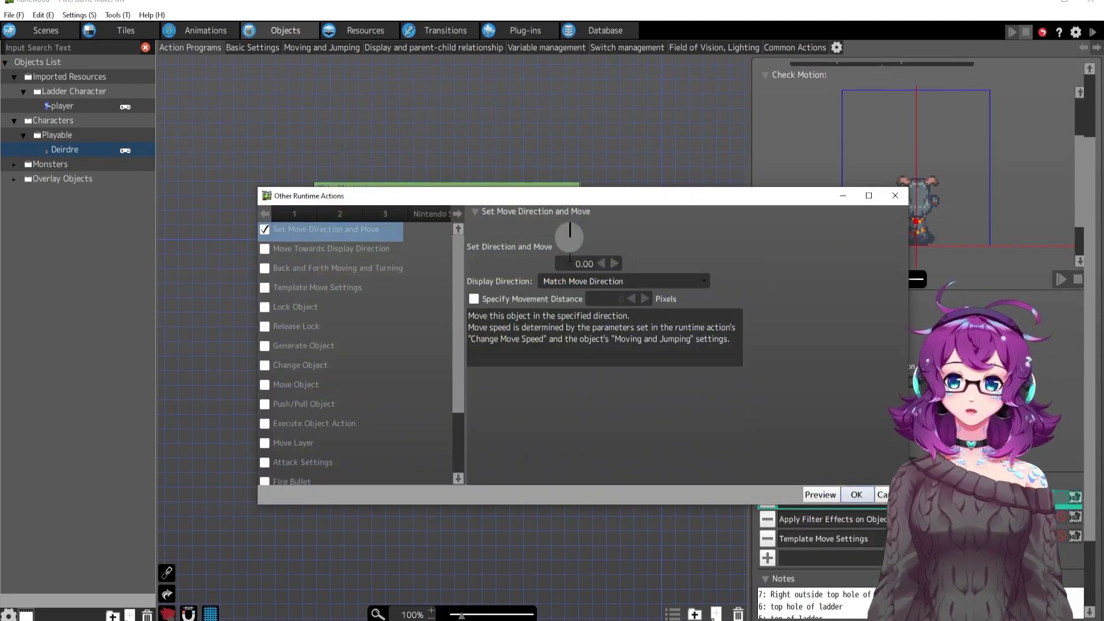
left_click(855, 498)
double_click(828, 519)
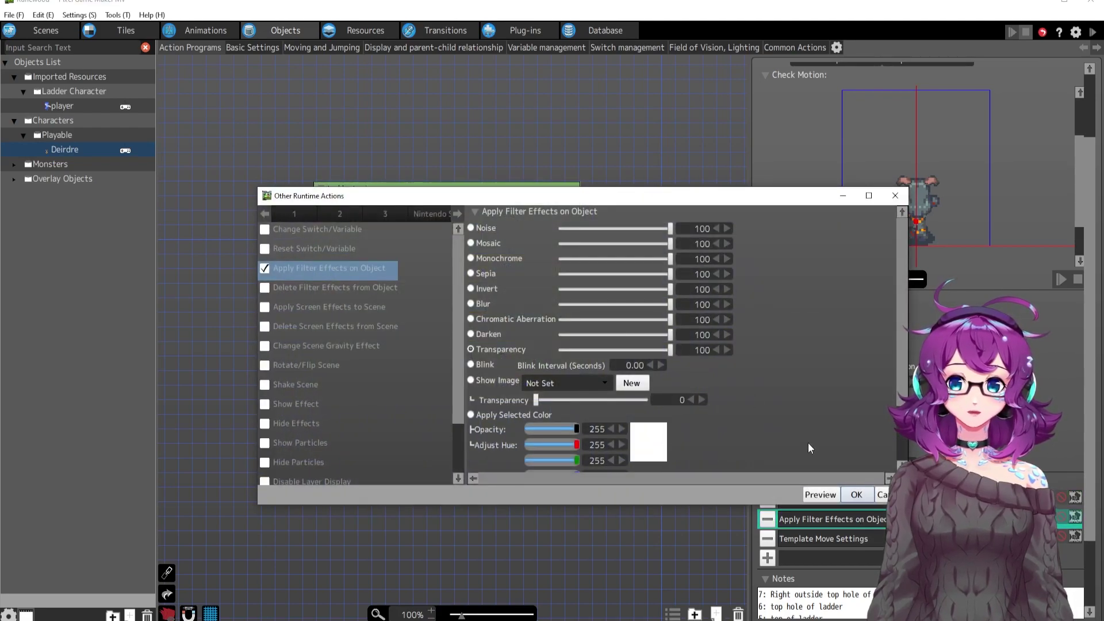
left_click(856, 494)
double_click(823, 538)
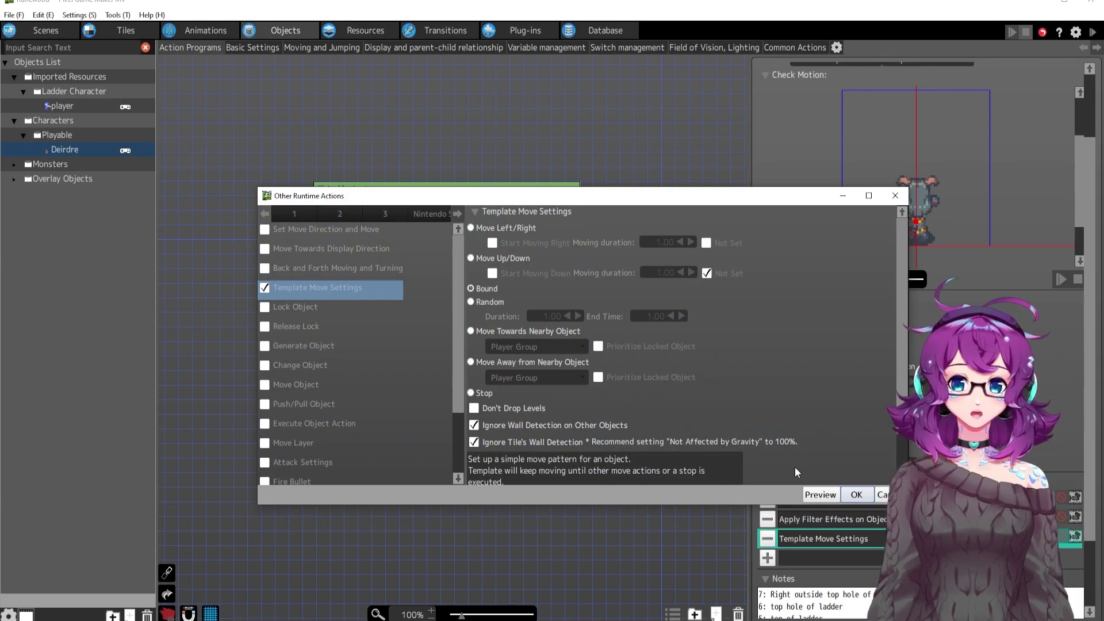
left_click(856, 494)
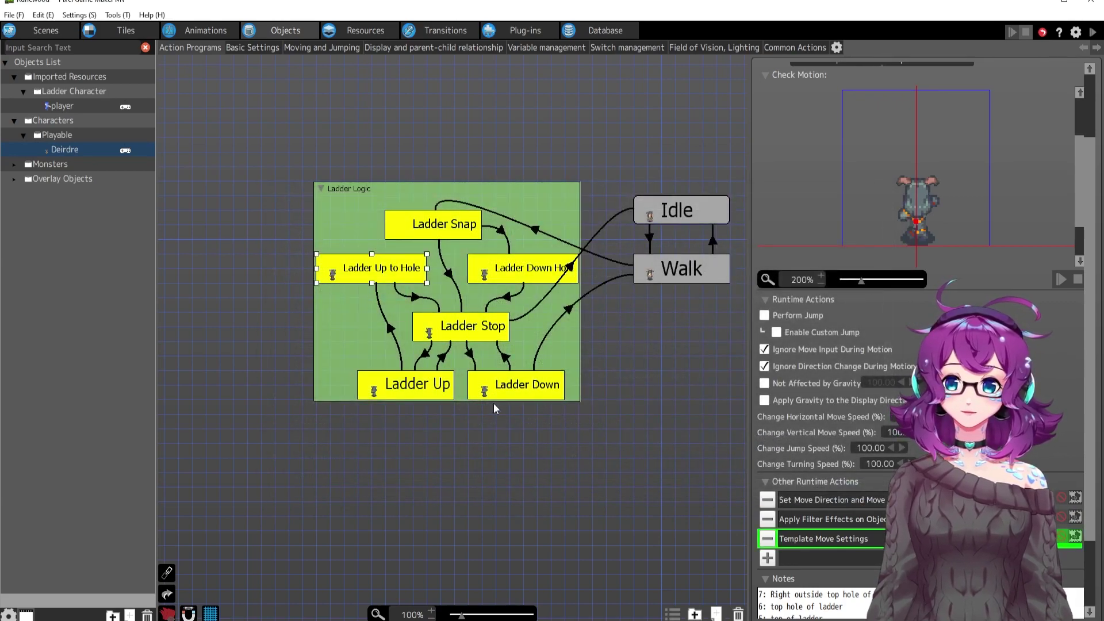
View the Ladder Stop action and inspect the variable condition on the link from Ladder Up to Hole to Ladder Stop
left_click(456, 326)
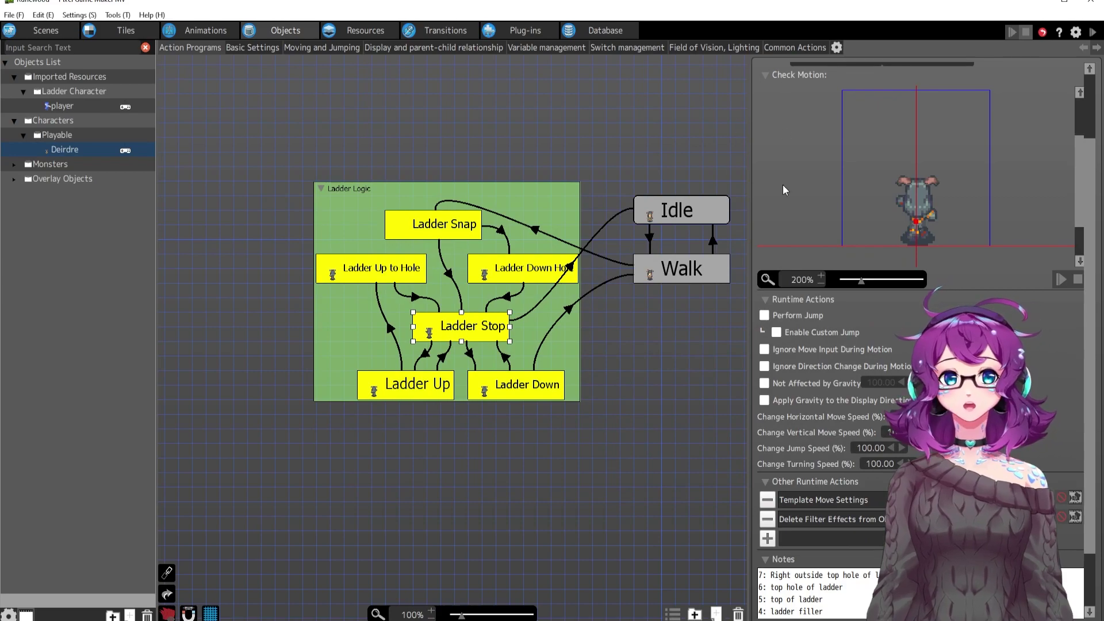
left_click(416, 300)
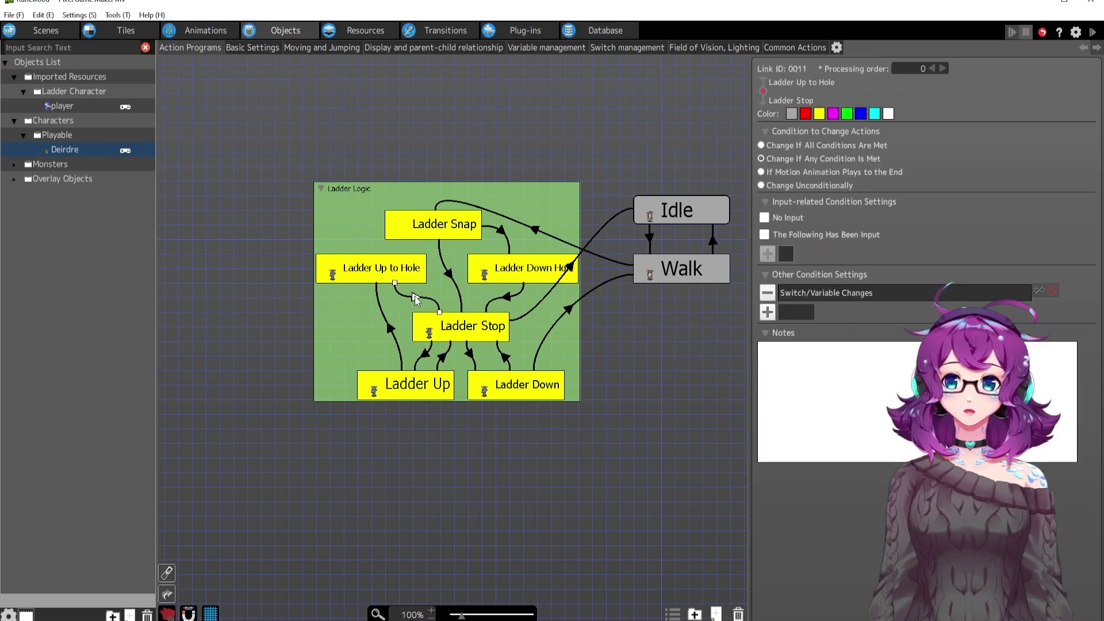
double_click(810, 297)
left_click(721, 358)
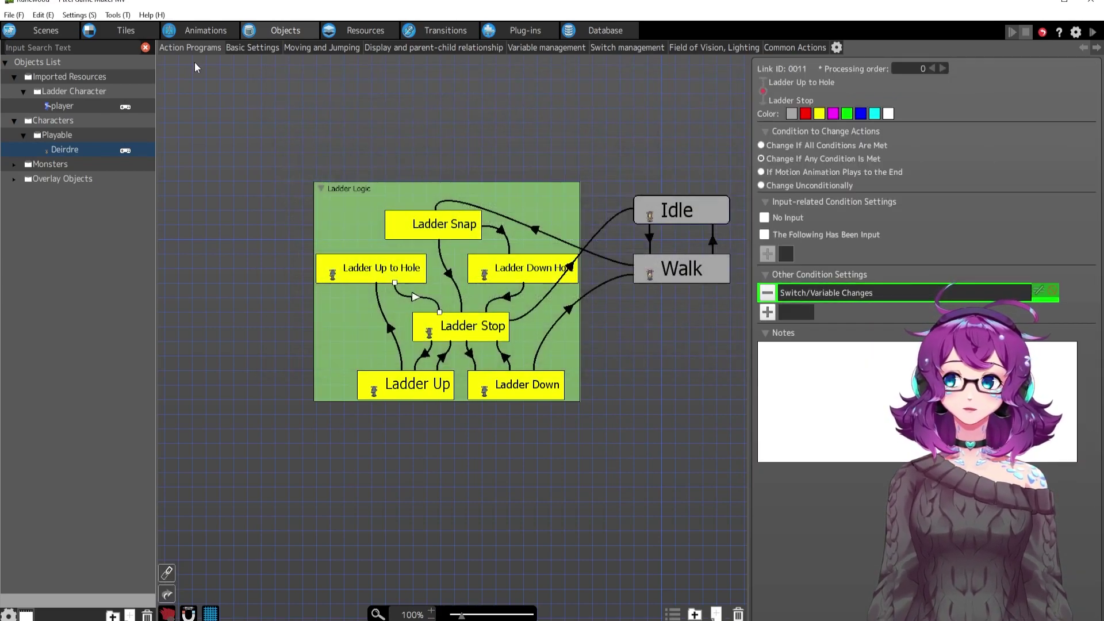
Compare the Area Detection numbers of the ladder hole tile and the tile just above it in Manawood Ground
left_click(116, 32)
left_click(430, 300)
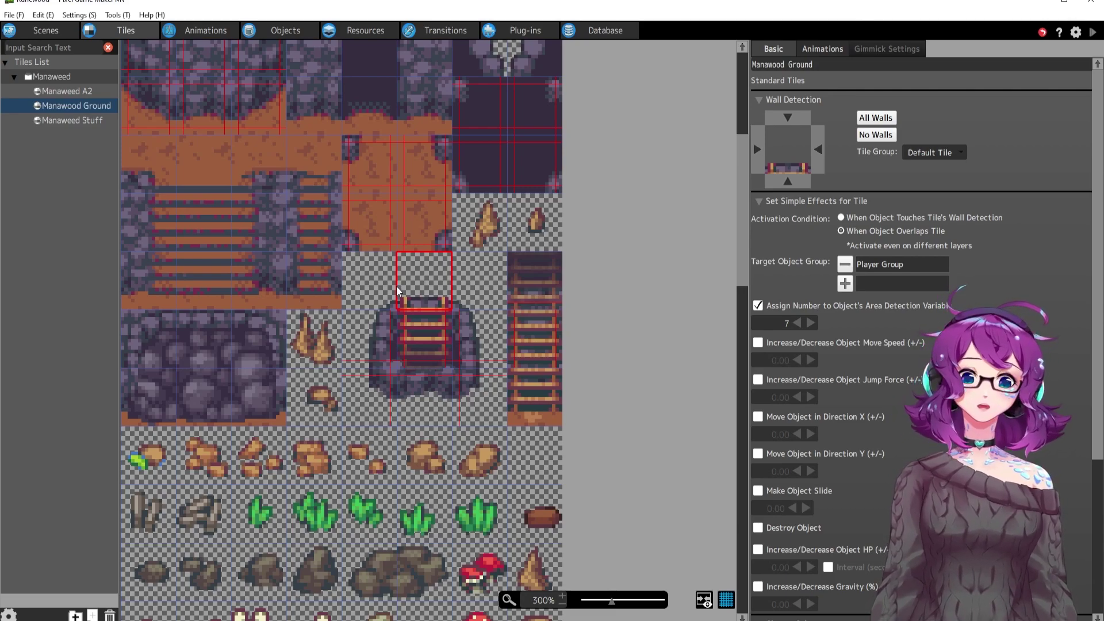
left_click(425, 344)
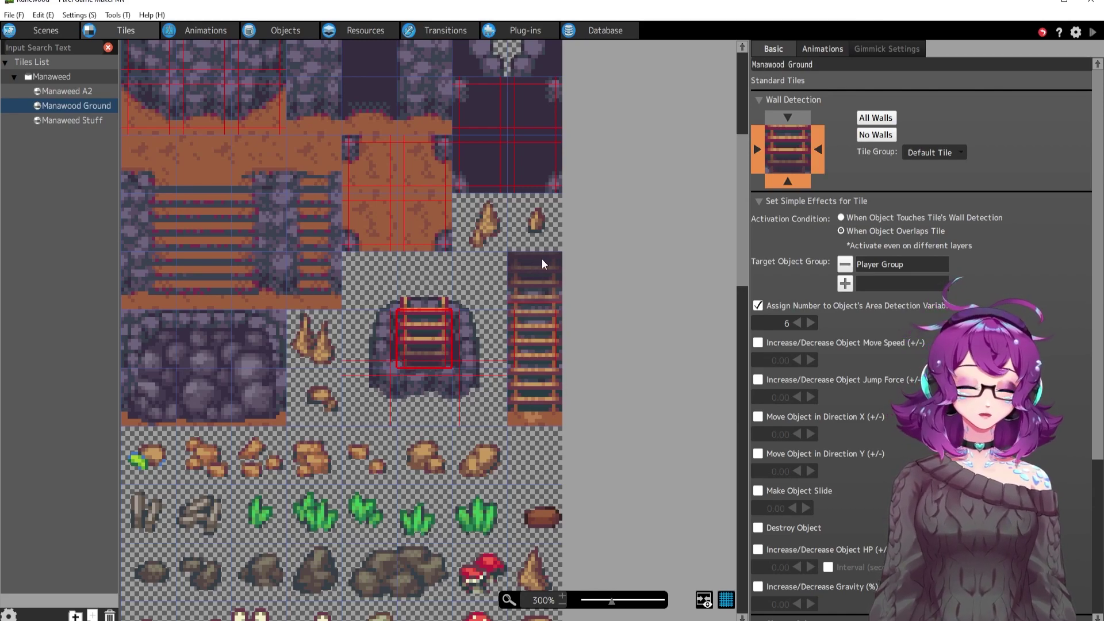
left_click(425, 300)
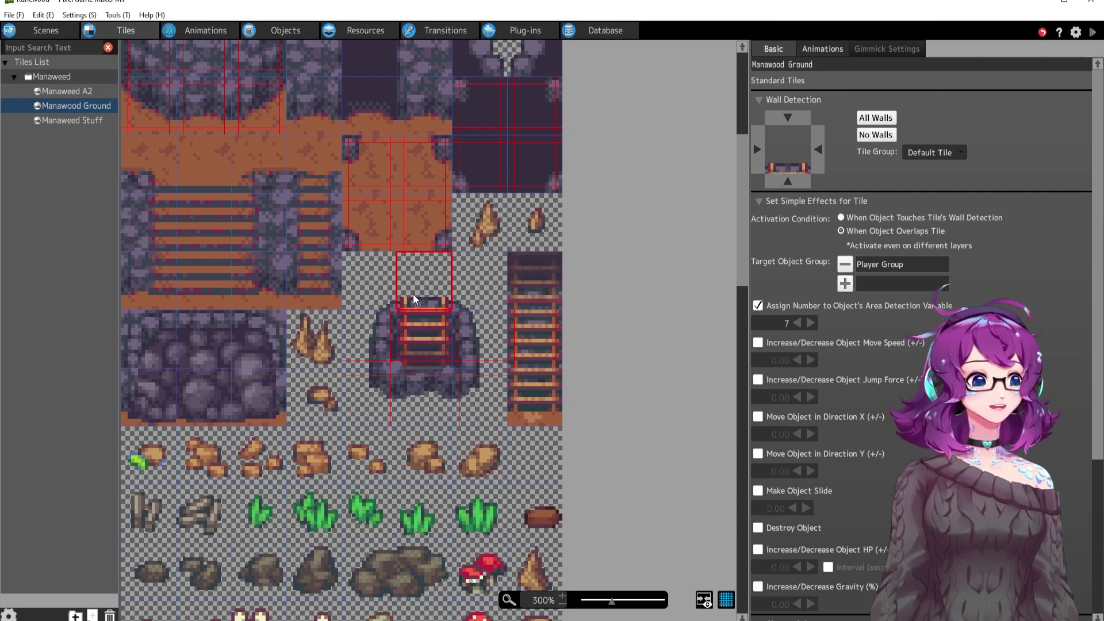
left_click(425, 330)
left_click(416, 285)
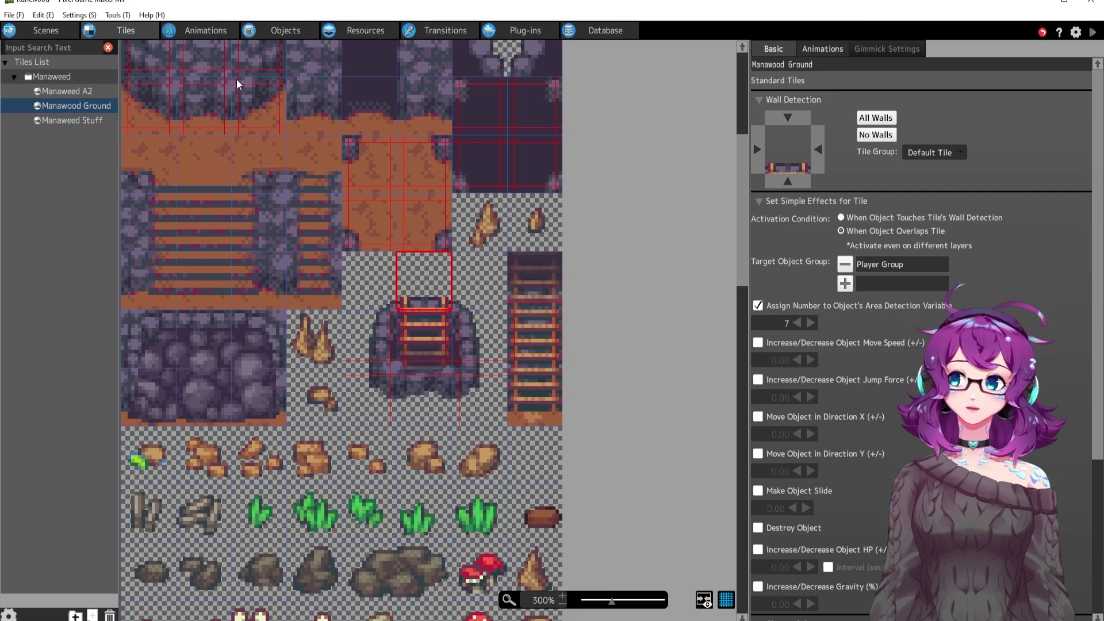
Recheck the Switch/Variable Changes condition on Deirdre's link from Ladder Up to Hole to Ladder Stop
left_click(276, 31)
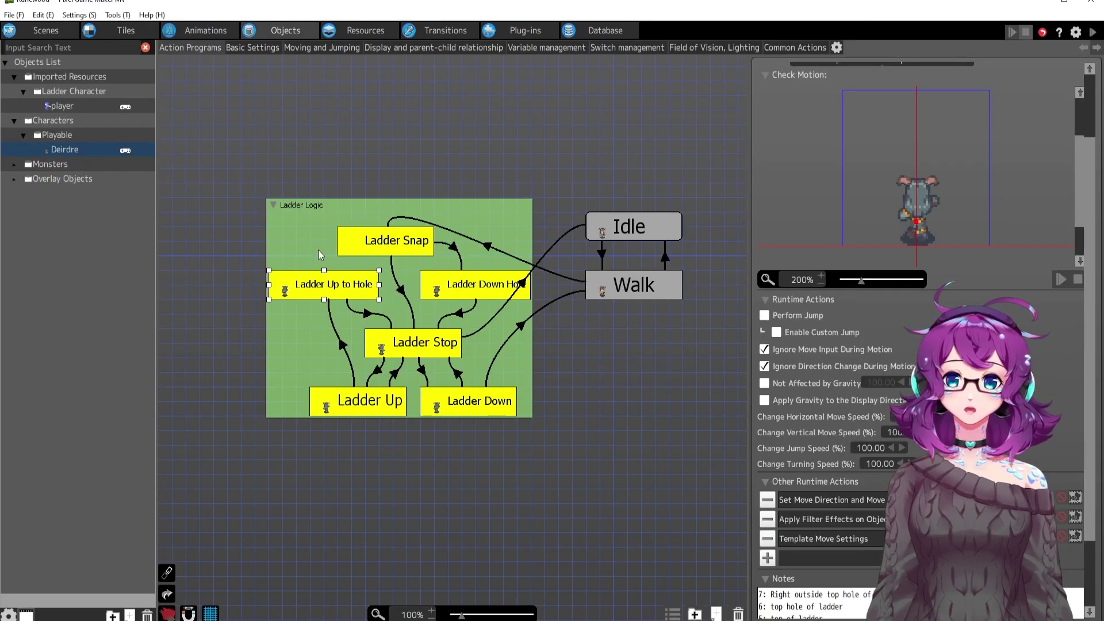
left_click(366, 315)
double_click(822, 295)
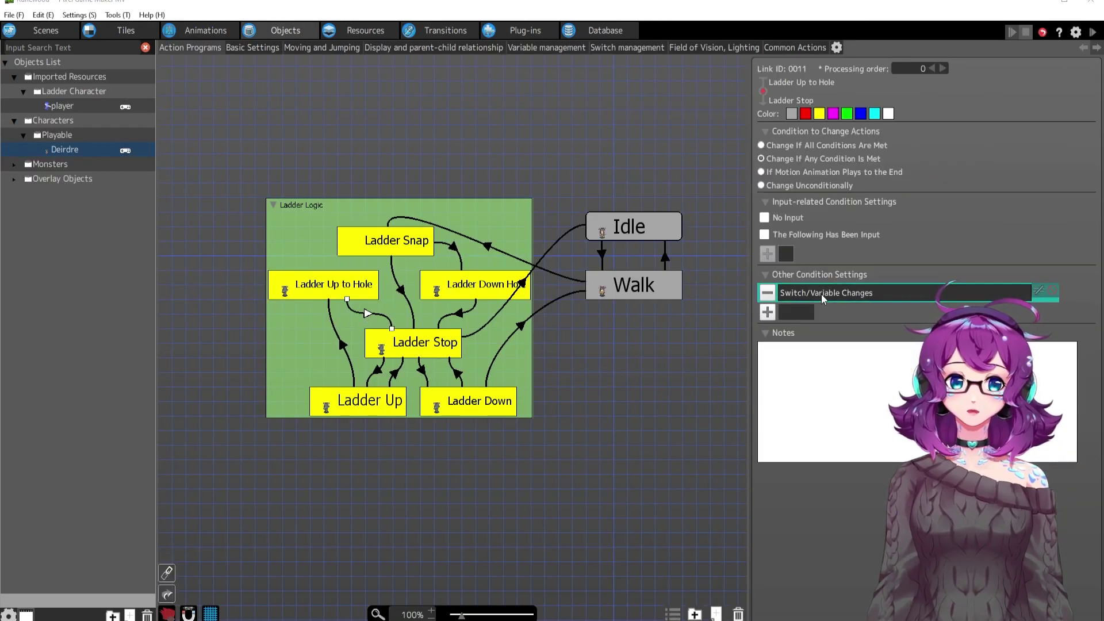
left_click(673, 358)
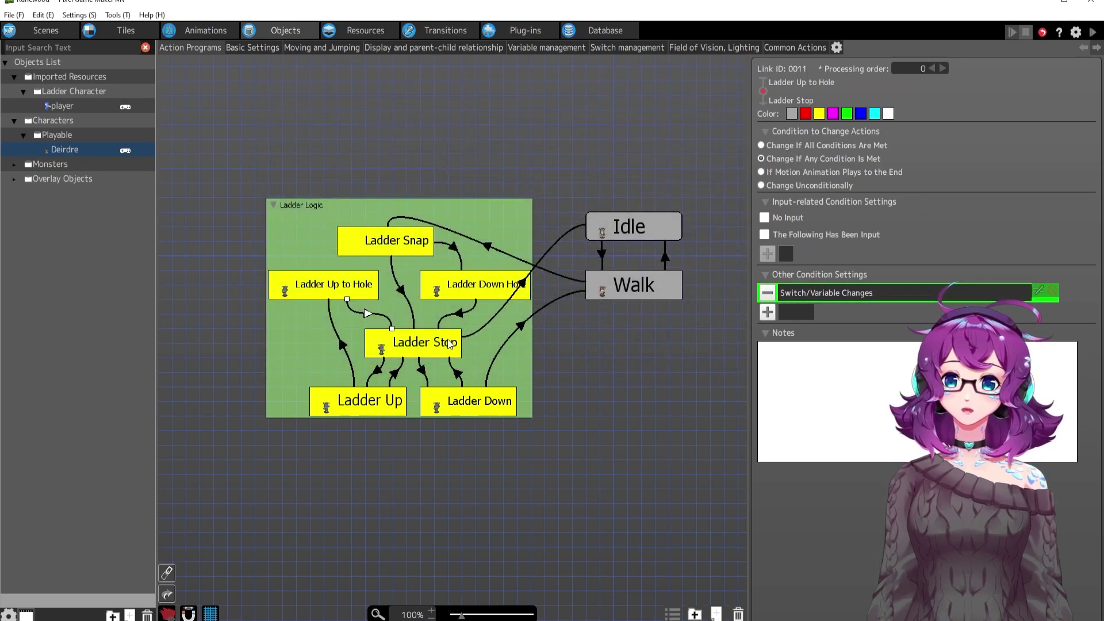
Inspect both Area Detection conditions on the link from Ladder Stop to Idle, and view the Idle action
left_click(449, 344)
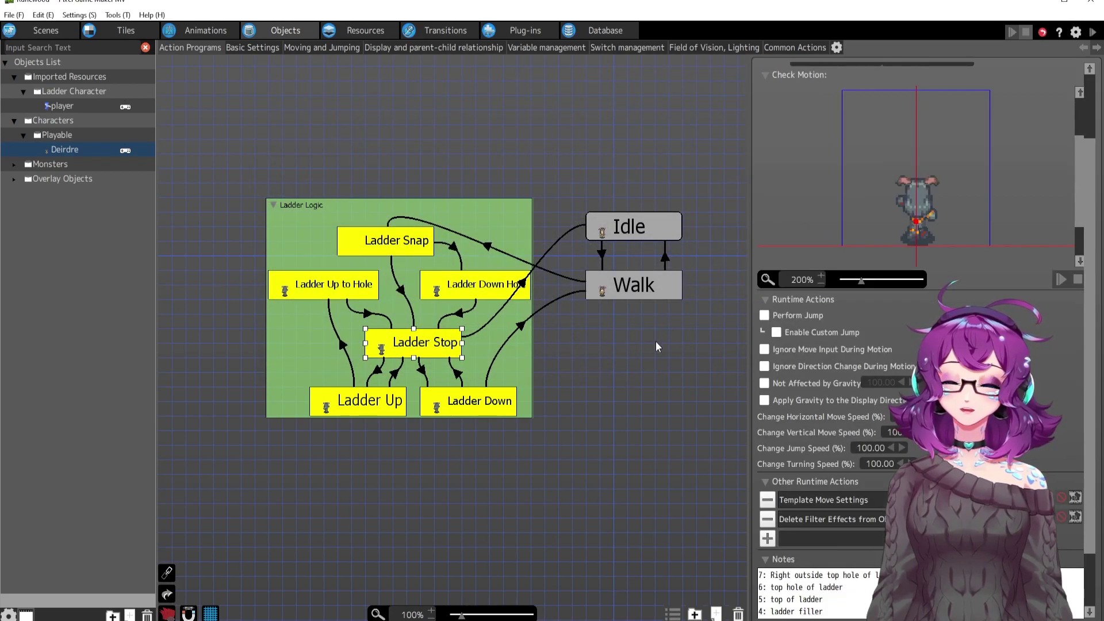
left_click(486, 328)
double_click(850, 292)
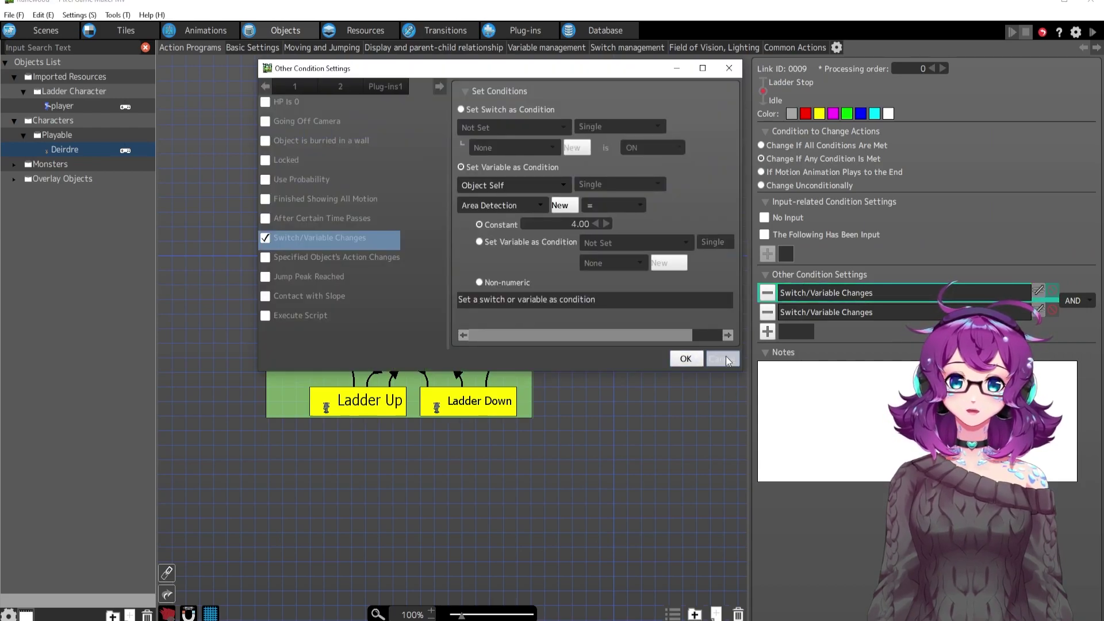
left_click(685, 358)
double_click(829, 313)
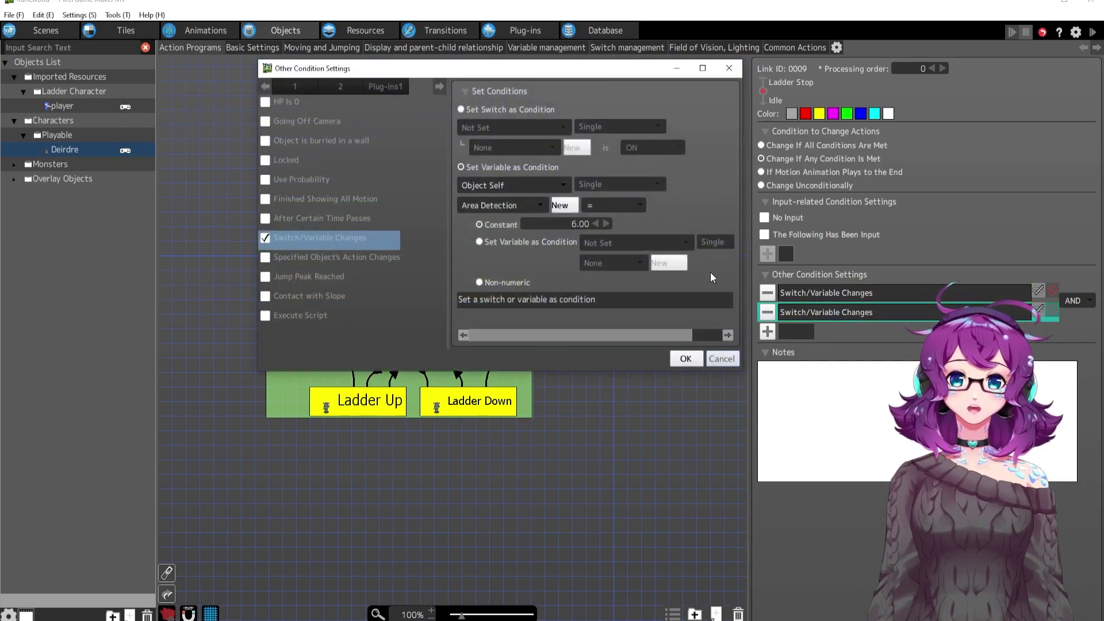
left_click(721, 358)
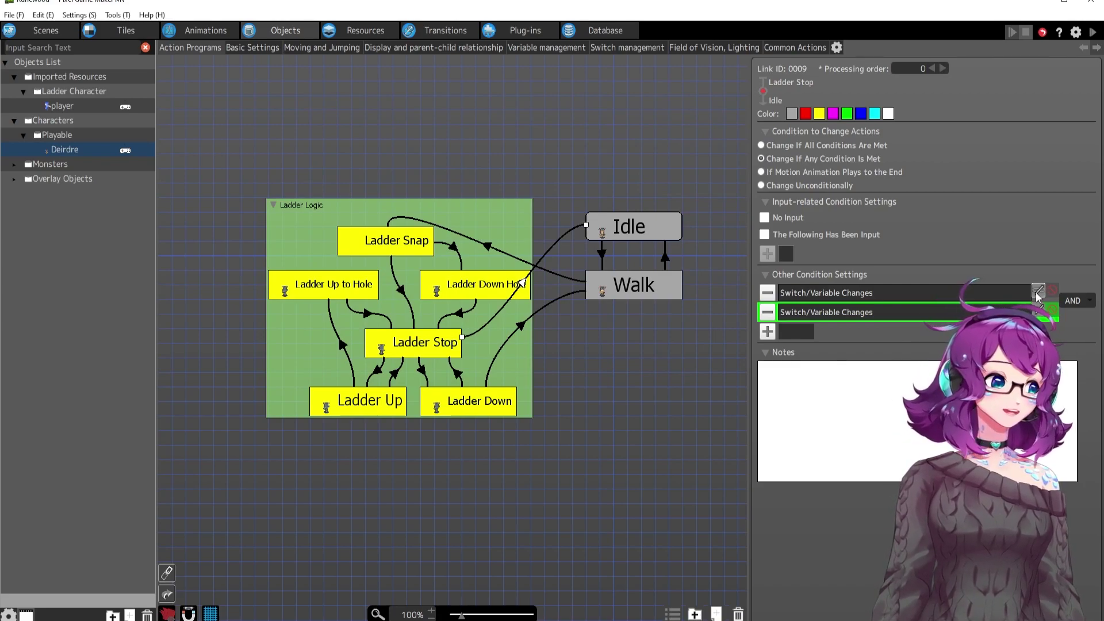
double_click(849, 292)
key("Escape")
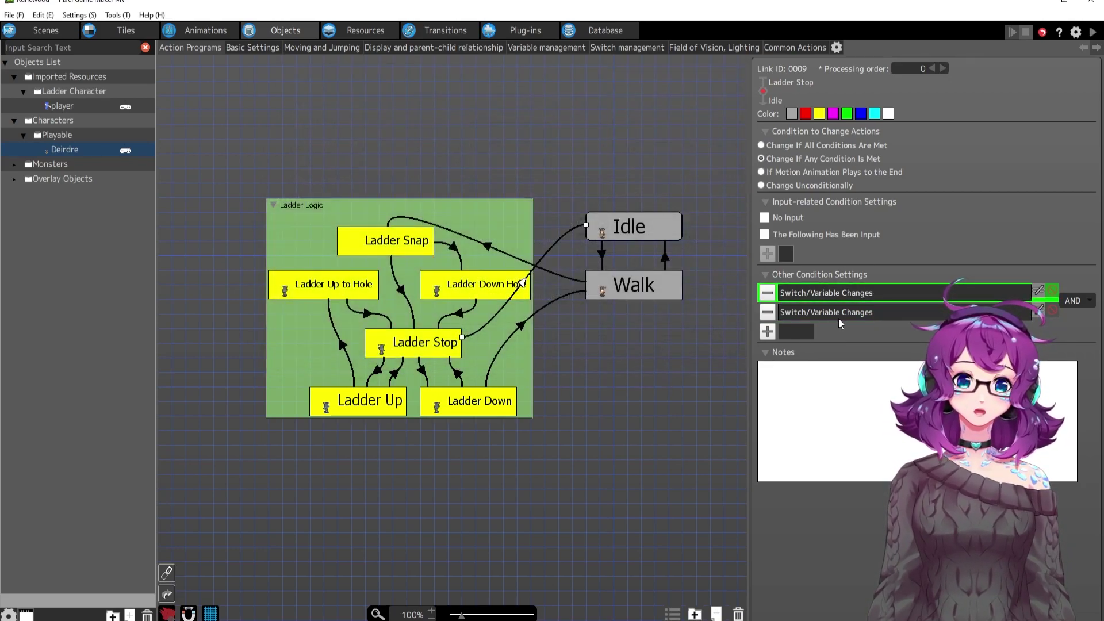
double_click(854, 314)
left_click(681, 355)
left_click(623, 238)
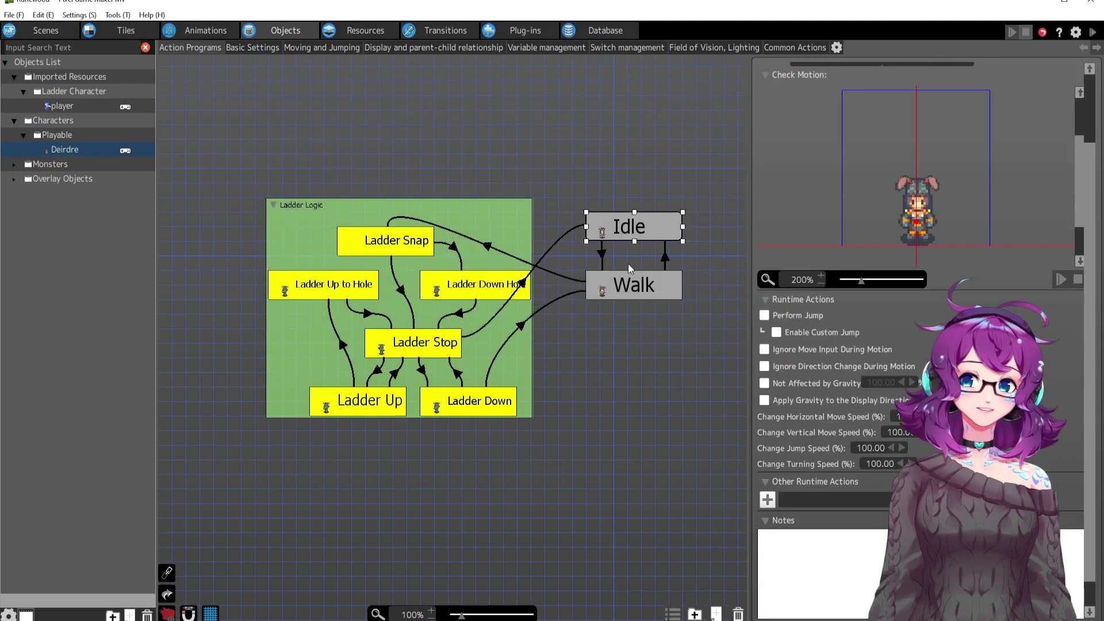
left_click(649, 371)
left_click_drag(655, 412, 611, 430)
middle_click_drag(613, 435, 616, 425)
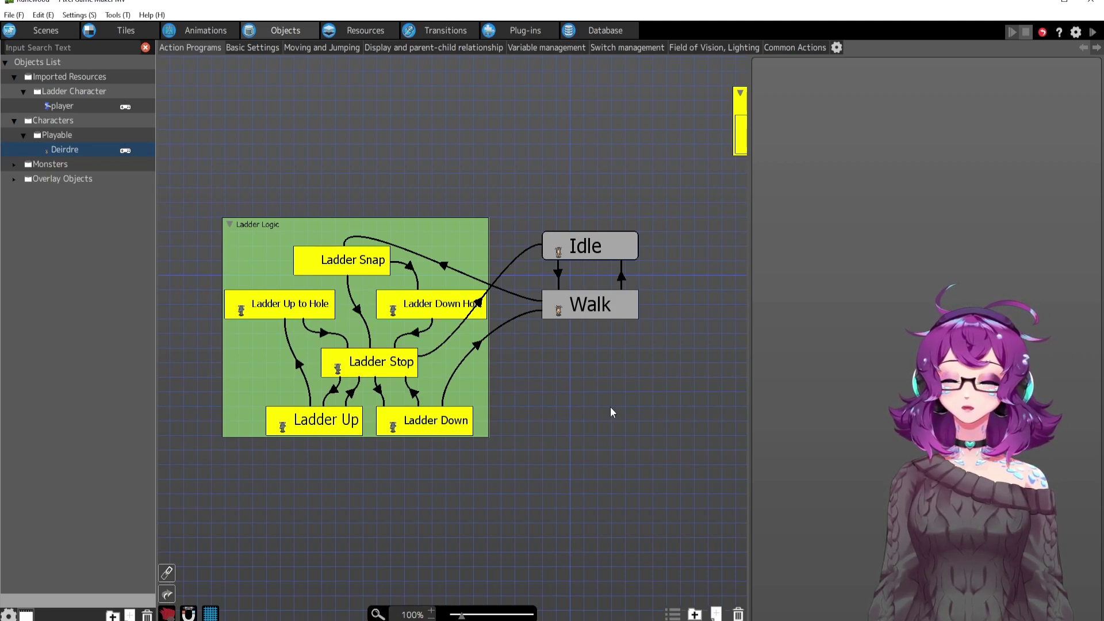
left_click(457, 236)
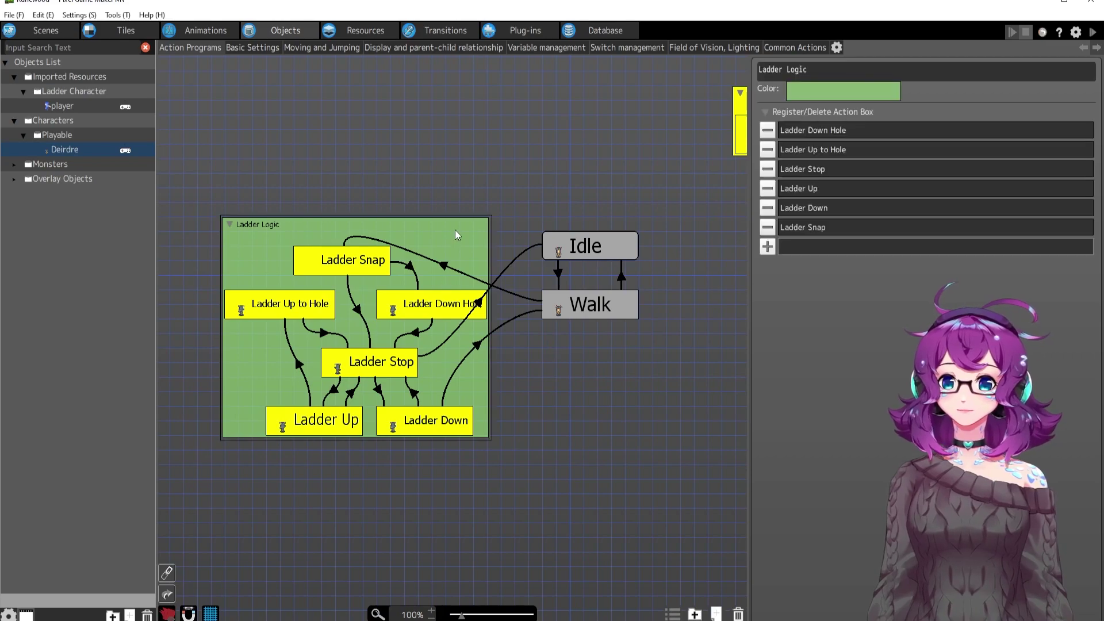
left_click_drag(455, 230, 489, 227)
left_click_drag(684, 389, 536, 449)
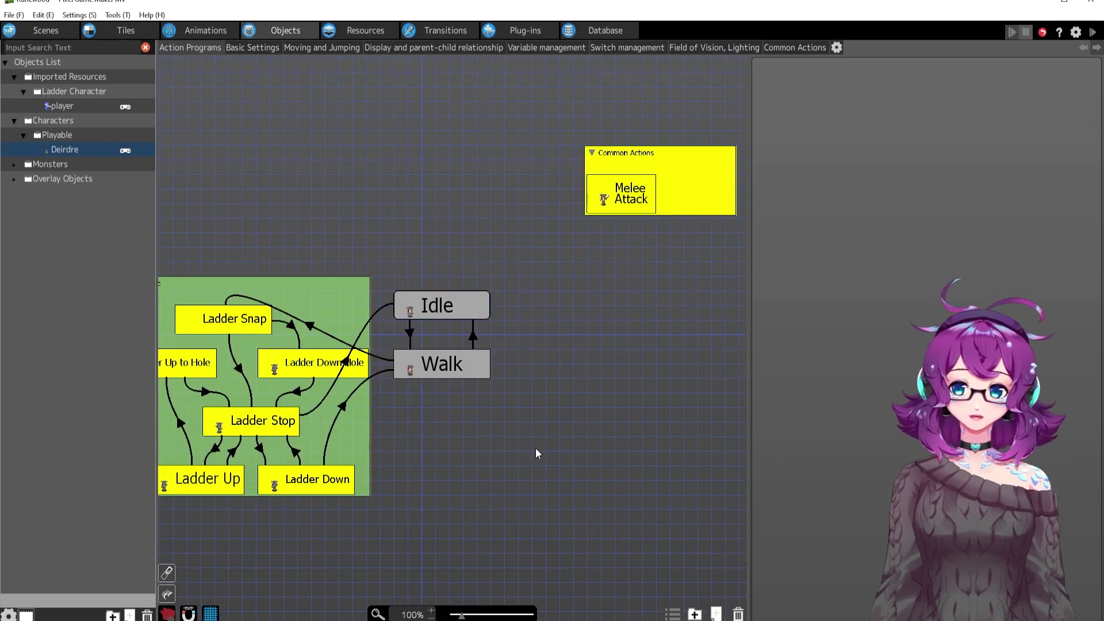
middle_click_drag(537, 453, 685, 431)
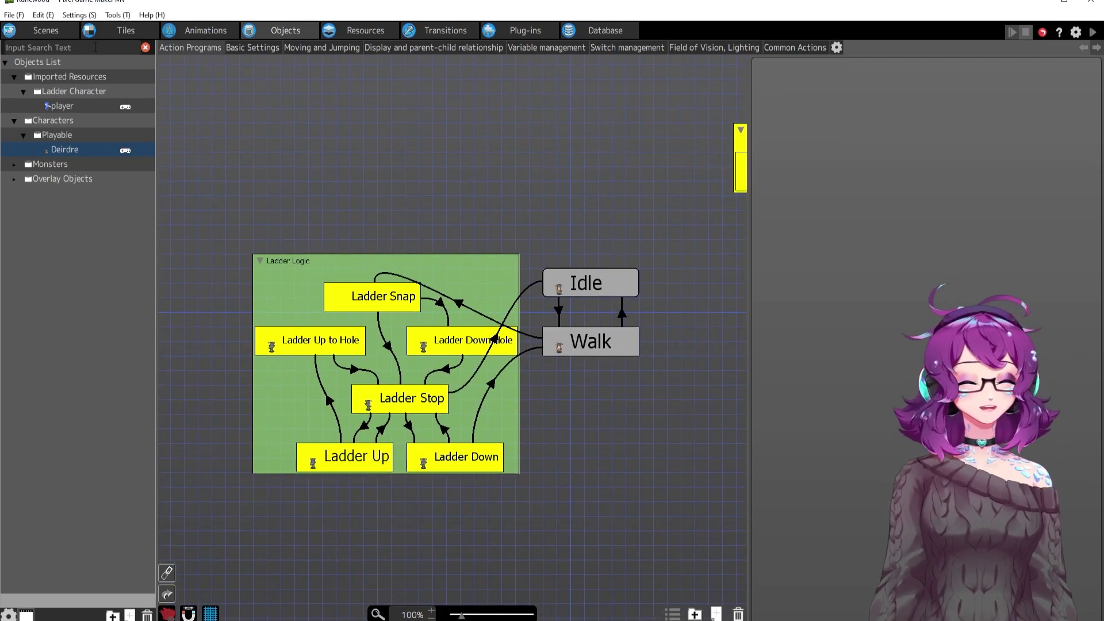
Test play the Manaweed Main scene, taking Deirdre down the two existing ladder holes and their ladders, and end the test
left_click(60, 31)
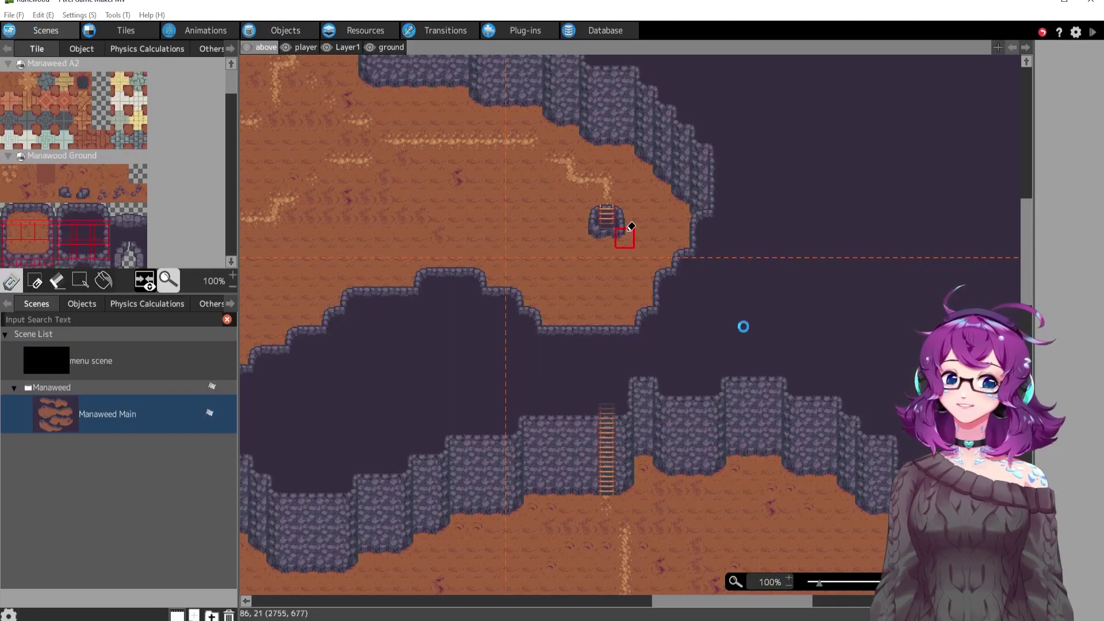
left_click(1093, 33)
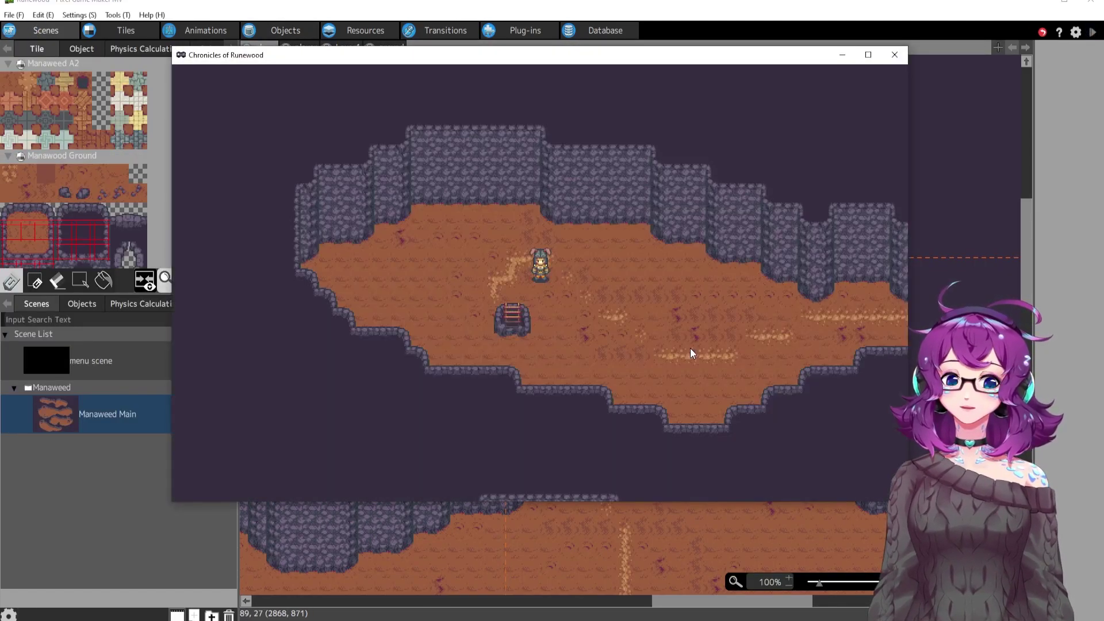
key("Left")
key("Down")
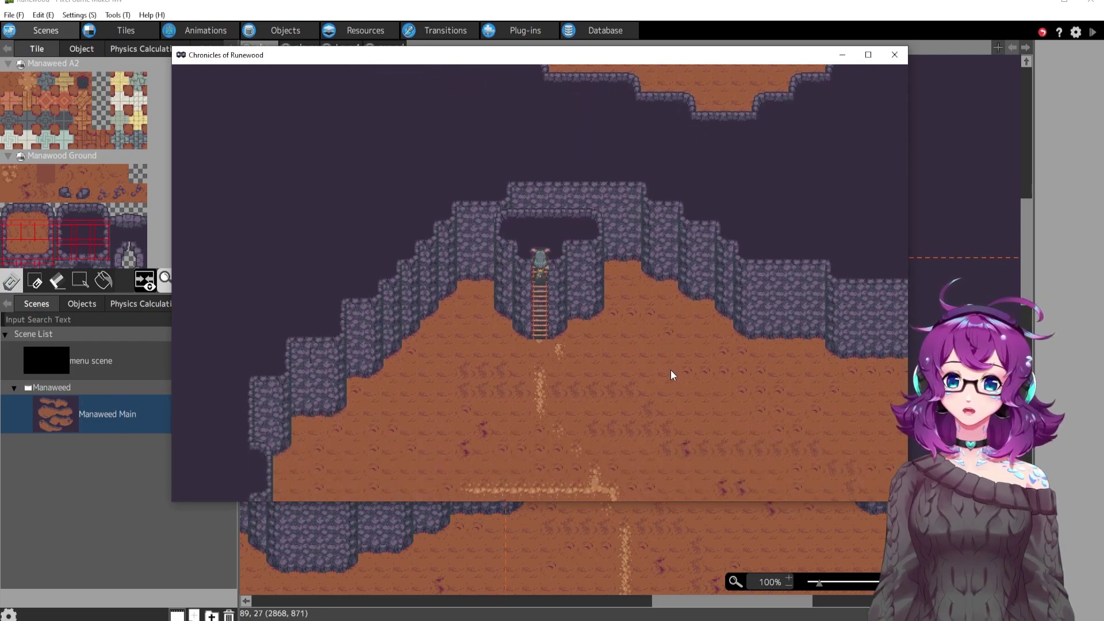
key("Down")
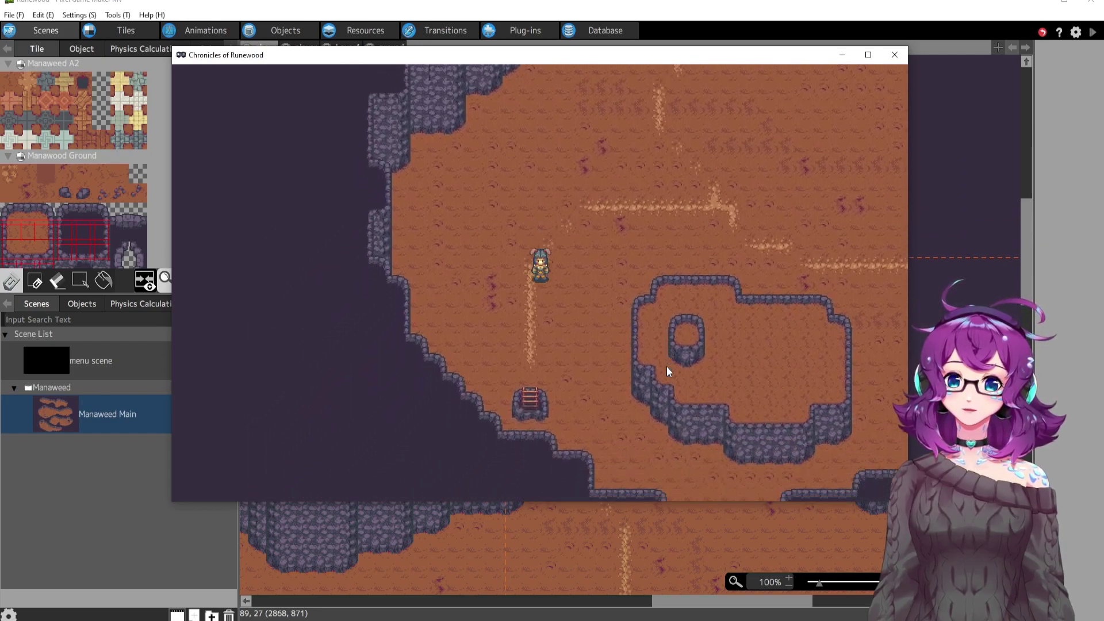
key("Down")
key("Left")
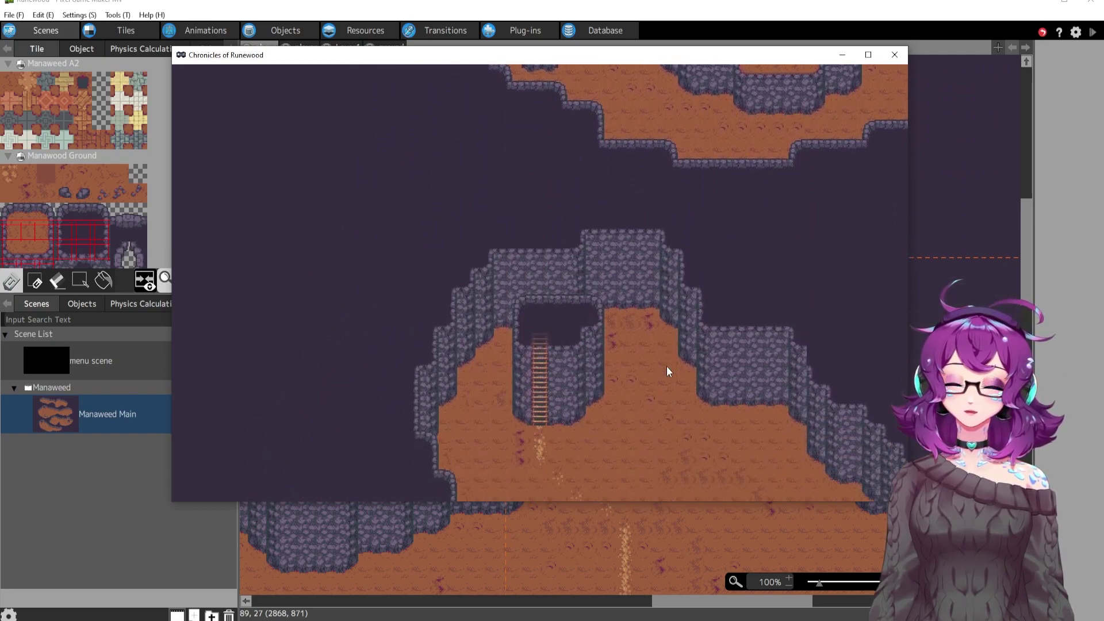
key("Down")
key("Right")
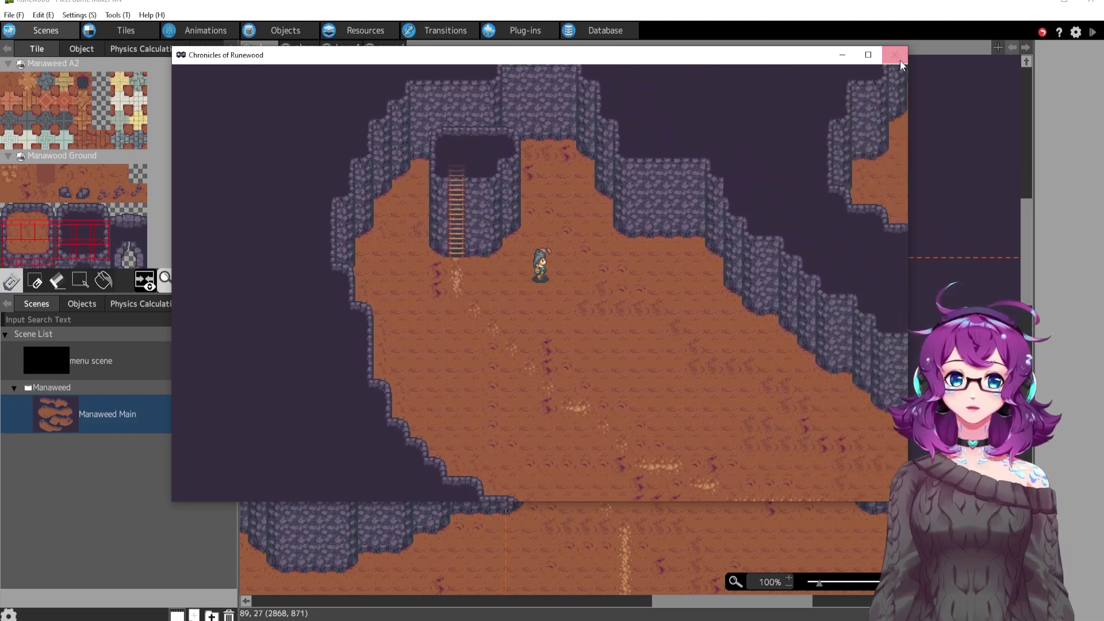
left_click(894, 55)
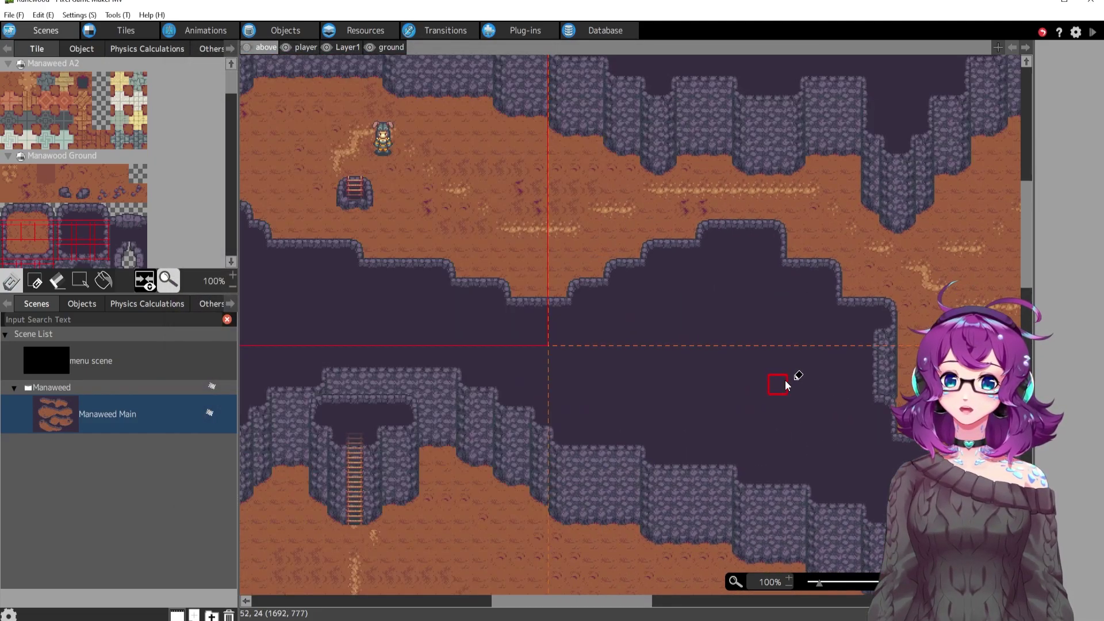
Try placing a ladder hole tile on the above layer of Manaweed Main, on the upper floor east of Deirdre
middle_click_drag(537, 330, 430, 334)
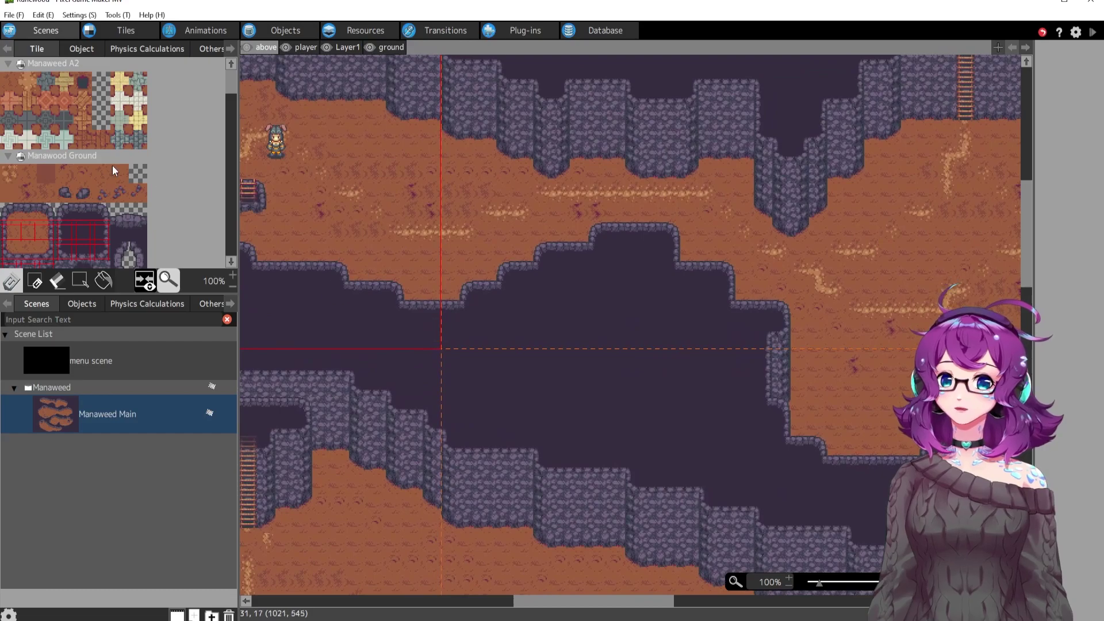
scroll(112, 168, "down", 4)
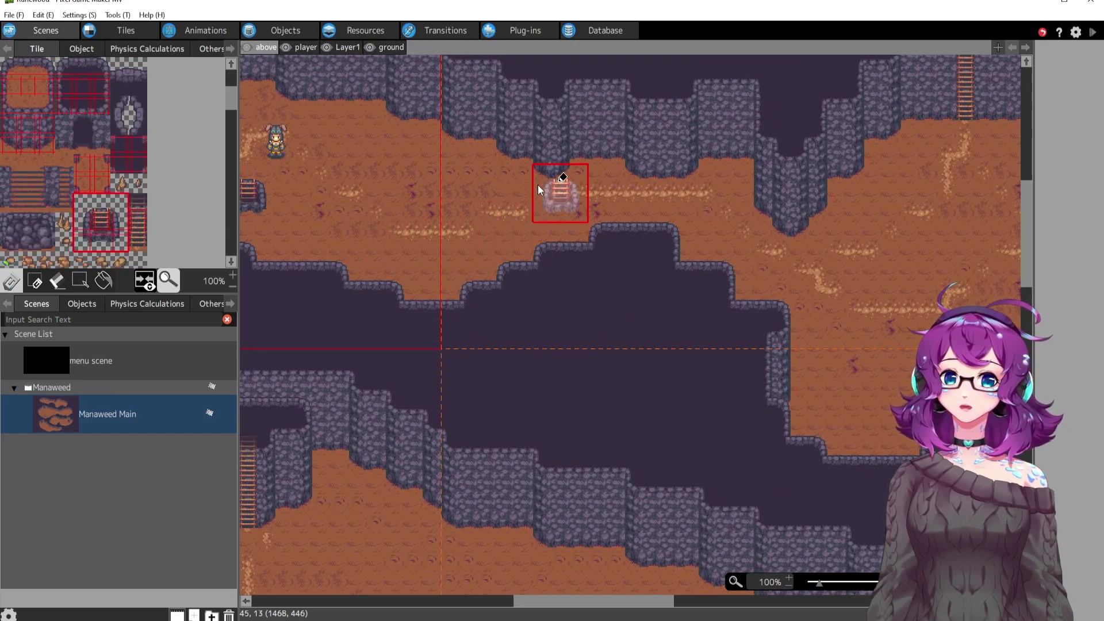
left_click(484, 194)
Try placing a ladder on the above layer, on the lower wall straight below the new hole, and extend it past the wall's top edge
left_click_drag(135, 201, 138, 248)
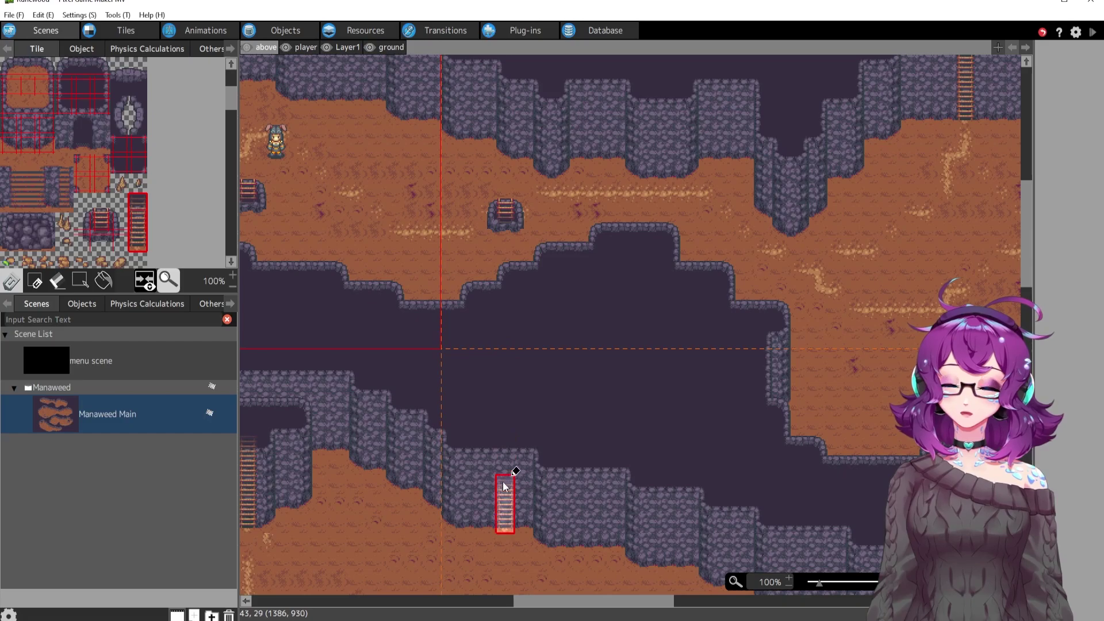
left_click(504, 496)
right_click(629, 463)
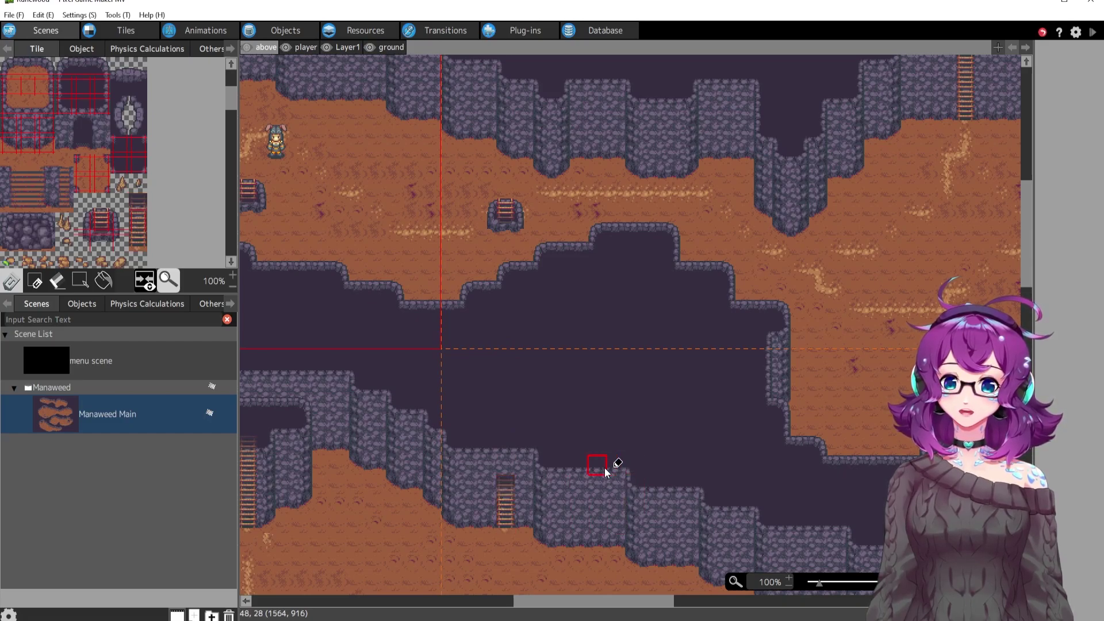
right_click(509, 501)
left_click(510, 484)
left_click(510, 464)
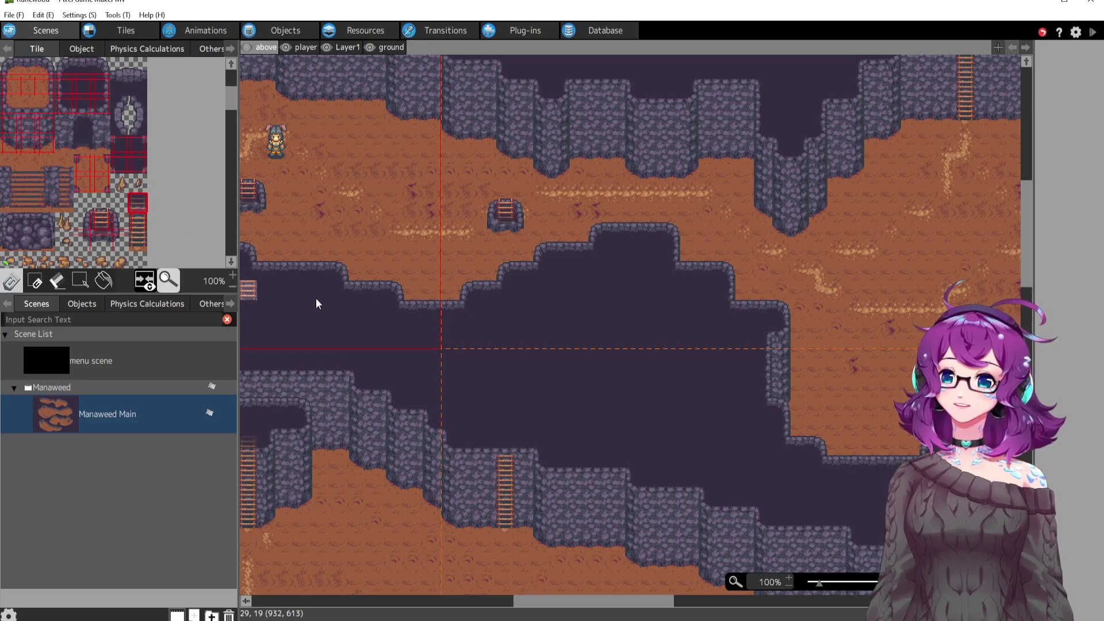
left_click(506, 447)
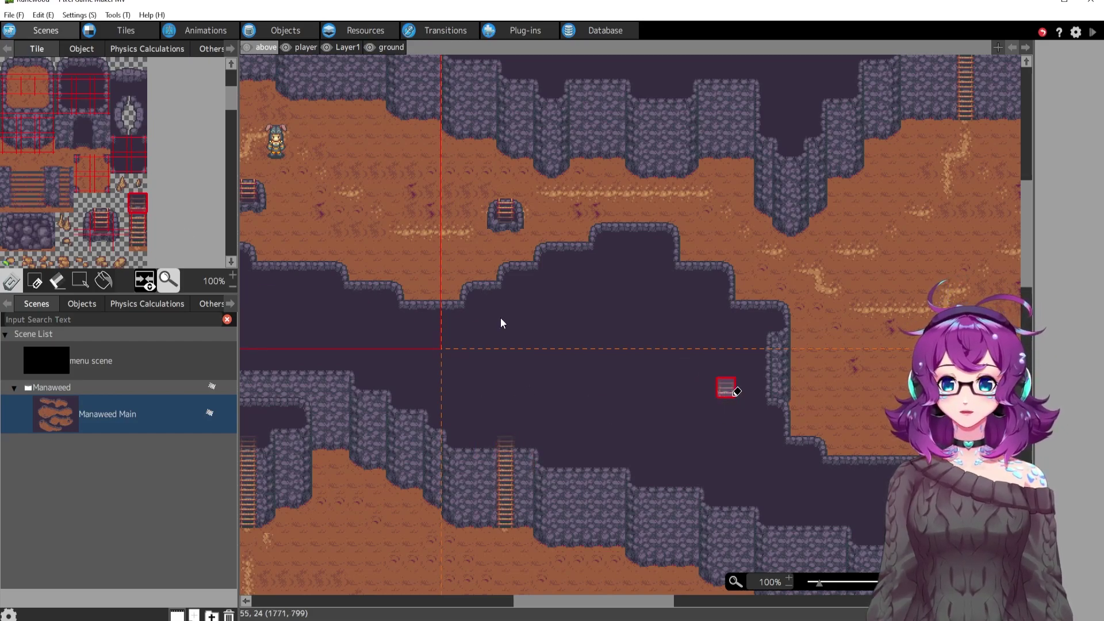
Test play the scene, walk Deirdre to the new ladder hole, try to climb down it, and end the test
left_click(1093, 33)
key("Right")
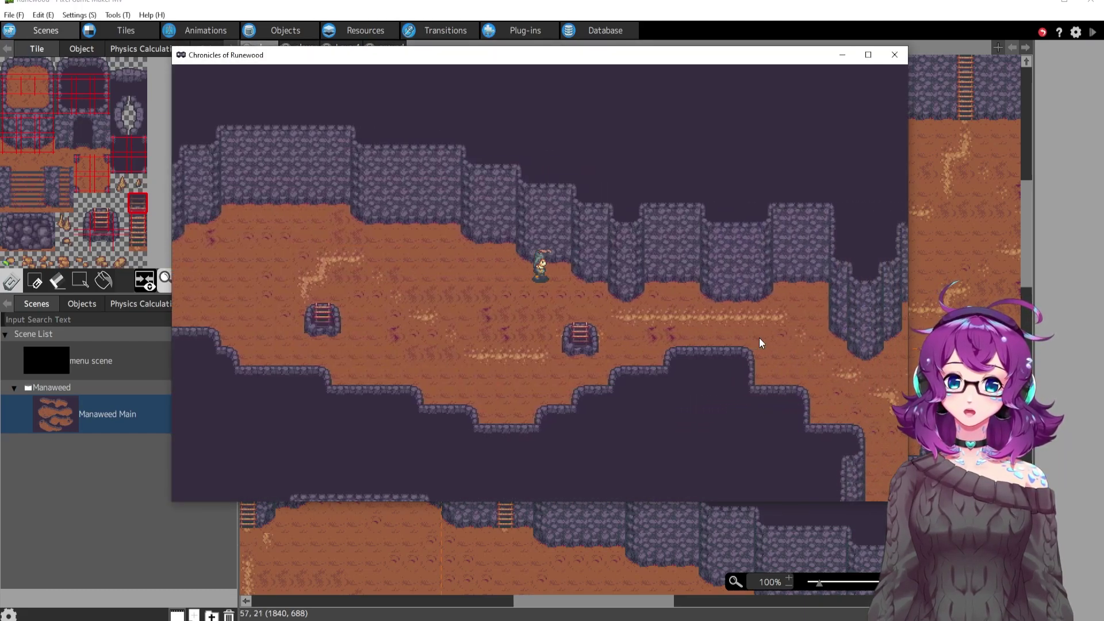
key("Down")
key("Down")
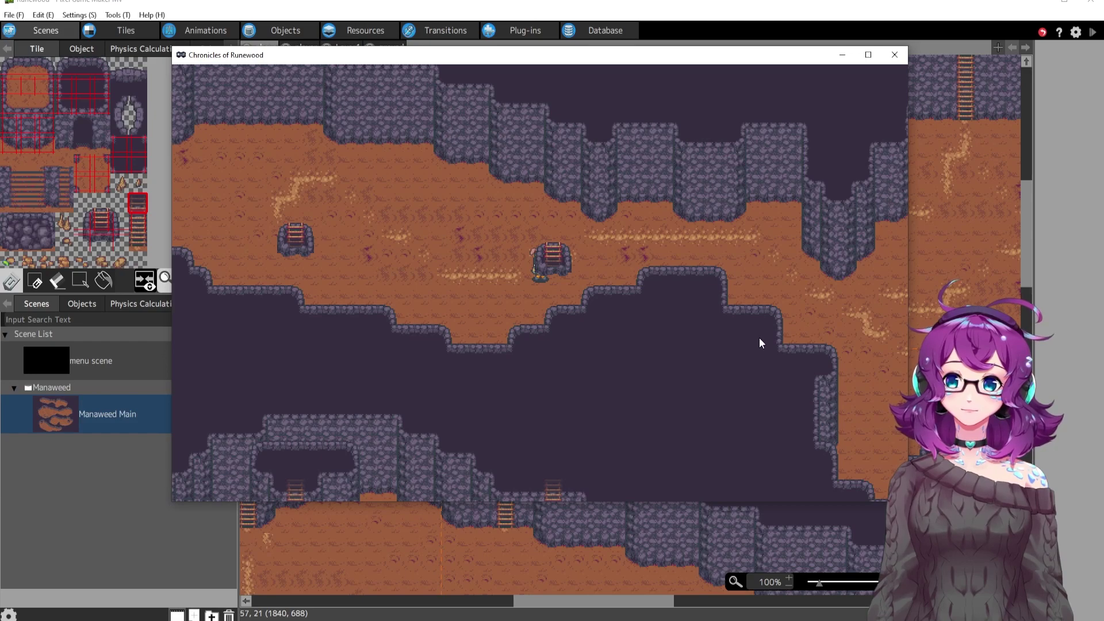
left_click(894, 55)
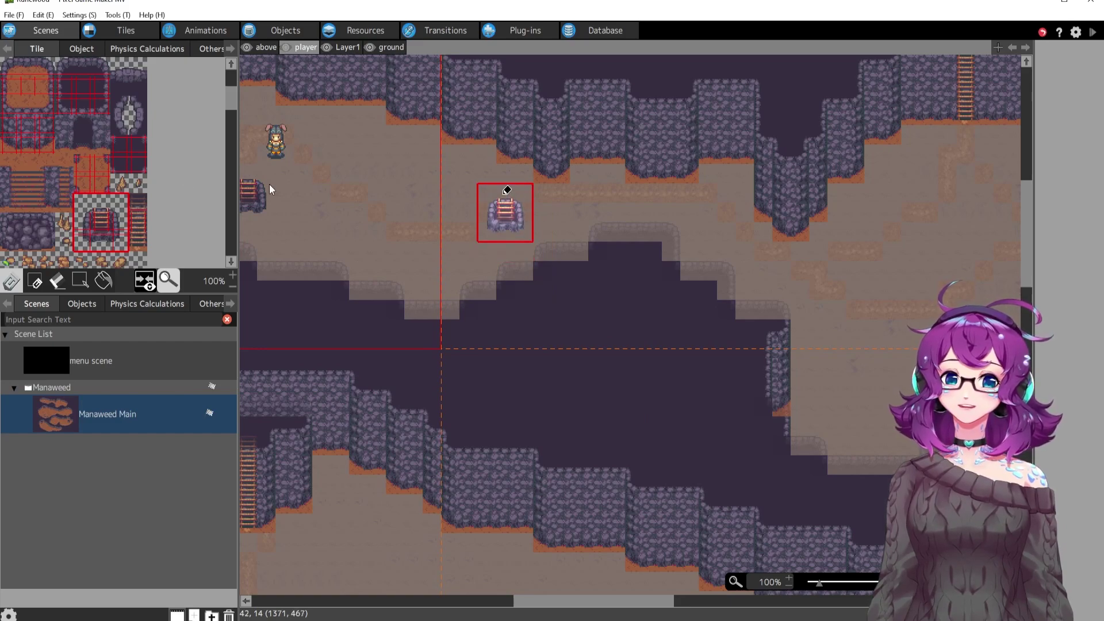
Place the ladder hole and the ladder below it again at the same spots, this time on the player layer
left_click(506, 192)
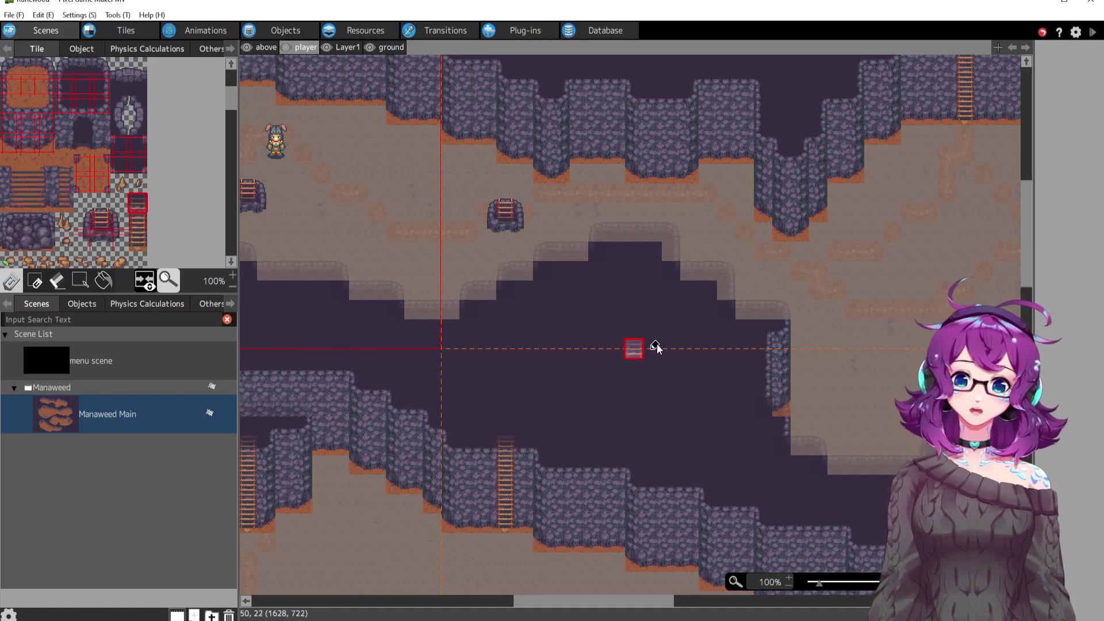
Test play the scene again, taking Deirdre down the new ladder, back up out of the hole and onto it again
left_click(1092, 32)
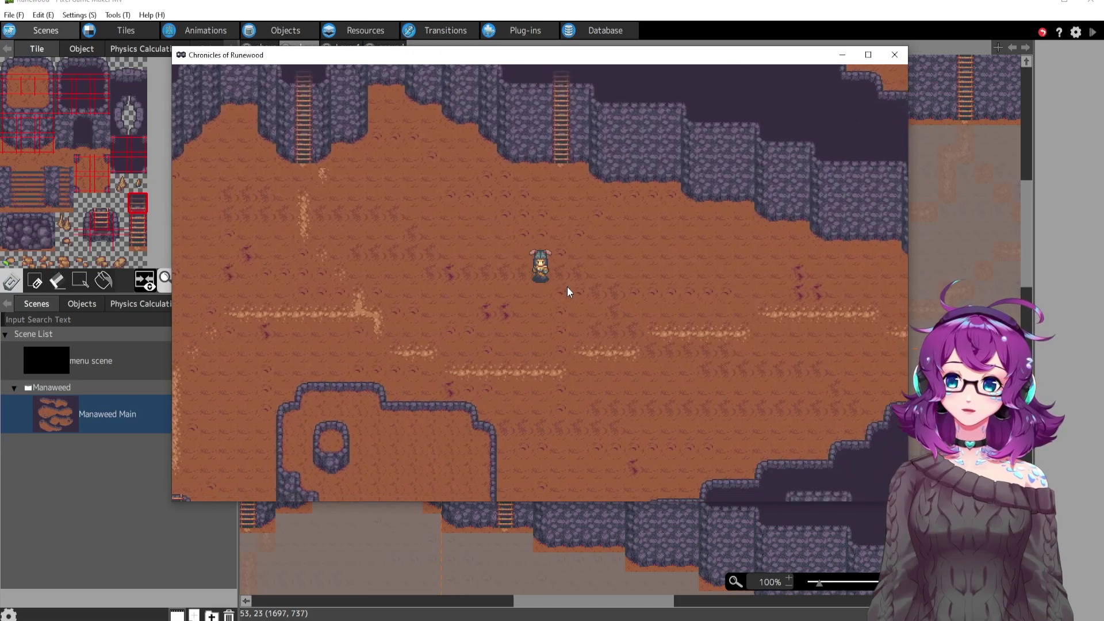
key("Right")
key("Up")
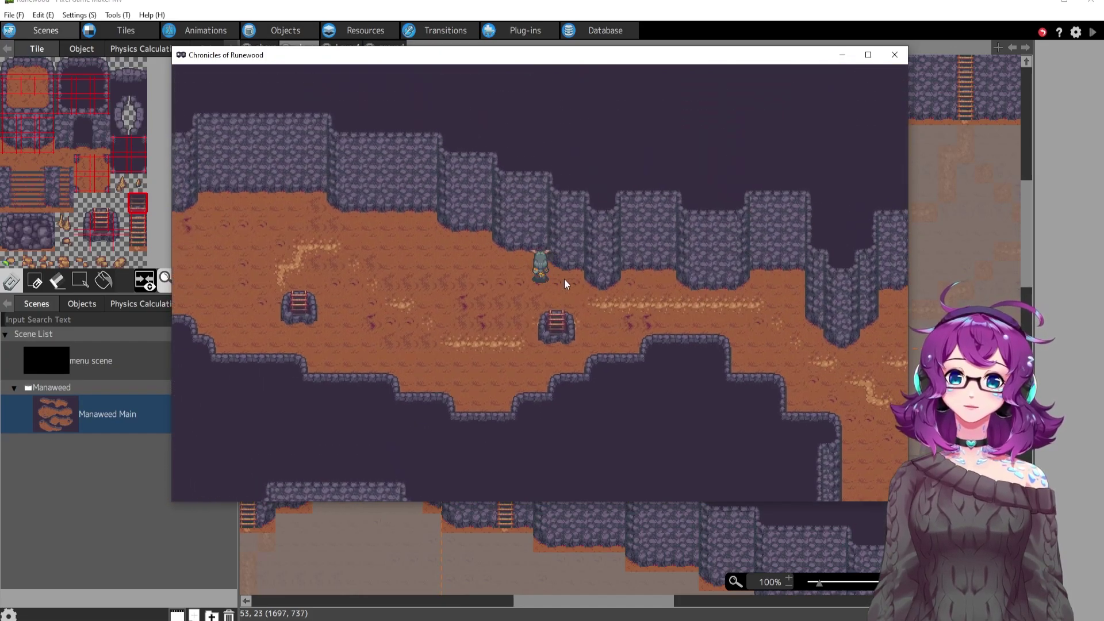
key("Up")
key("Right")
key("Down")
key("Down")
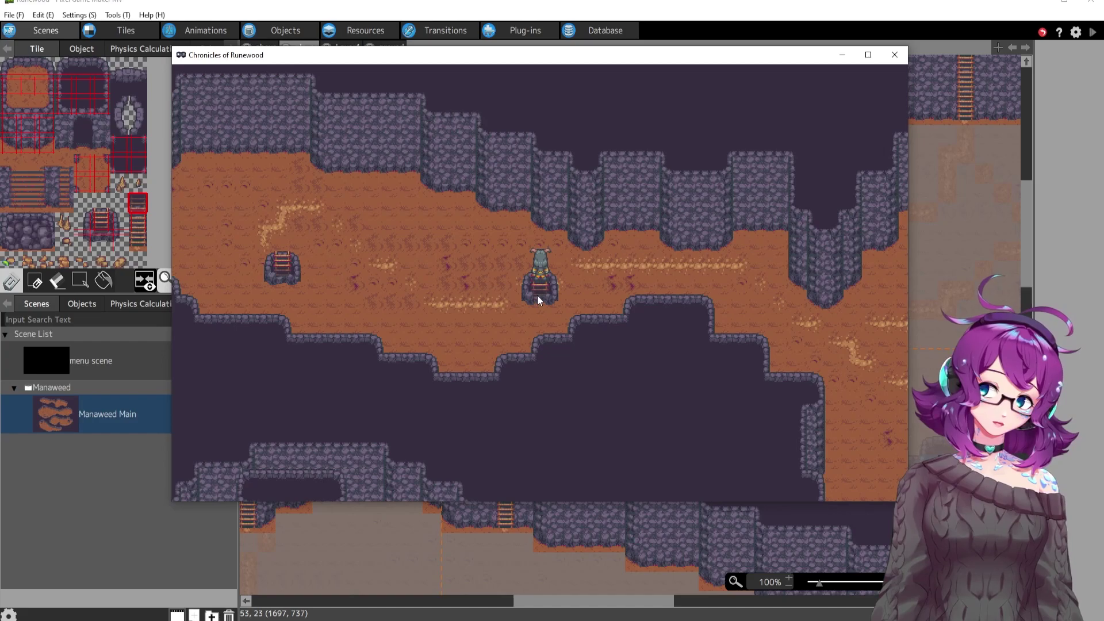
Walk Deirdre around the new ladder hole, climb down to the lower floor, and go back up the ladder
key("Up")
key("Left")
key("Right")
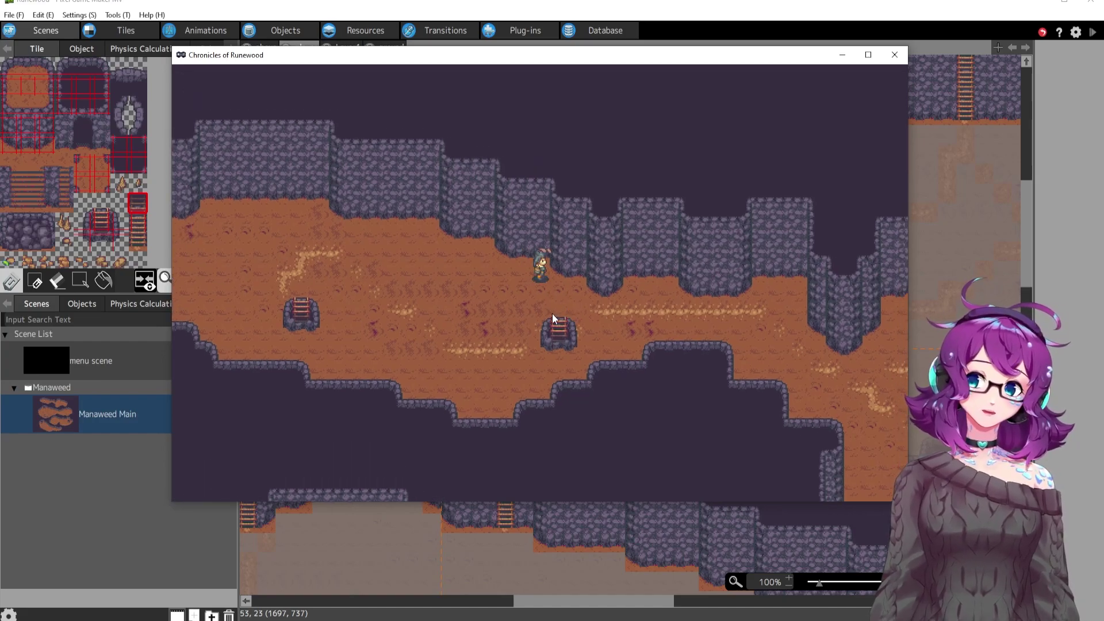
key("z")
key("Right")
key("Down")
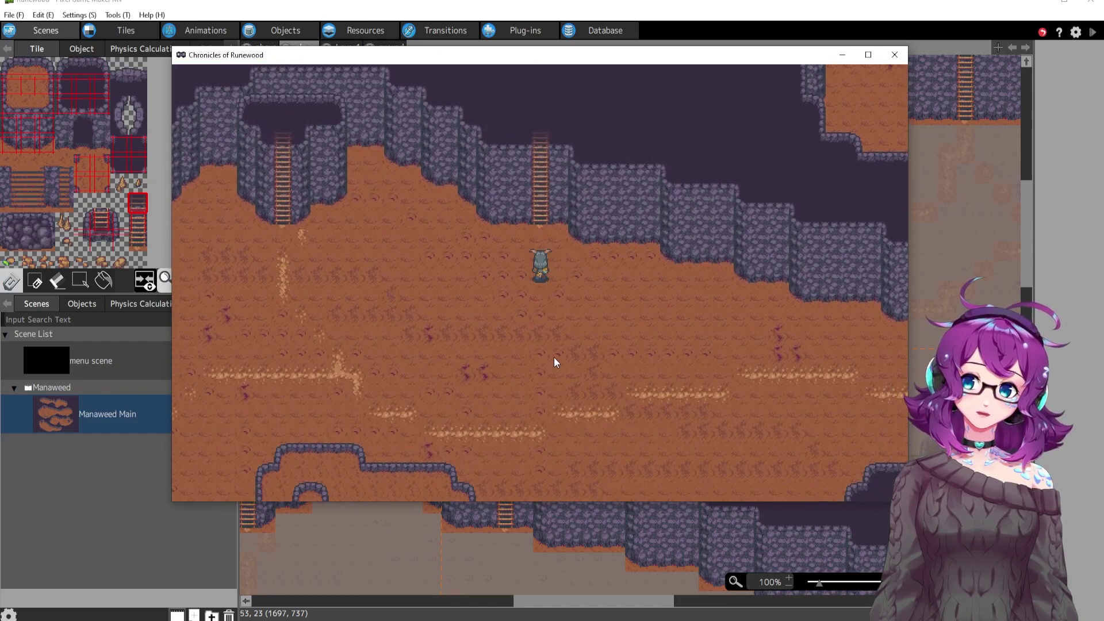
key("Up")
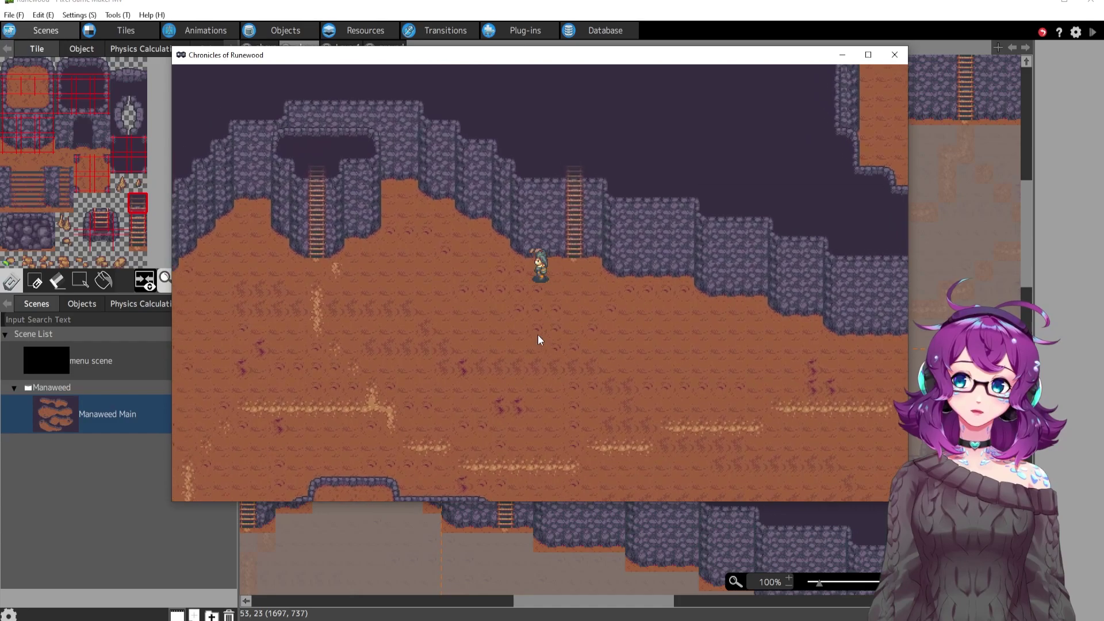
key("Up")
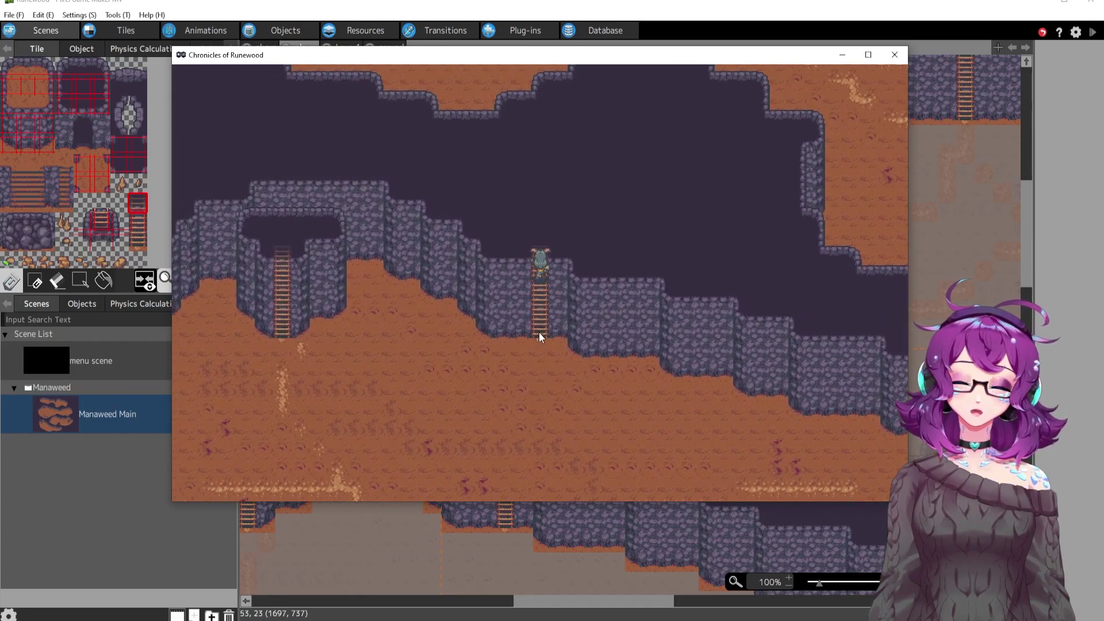
Return Deirdre to the lower floor, climb the original ladder to the west, and walk back east to the new hole
key("Down")
key("Left")
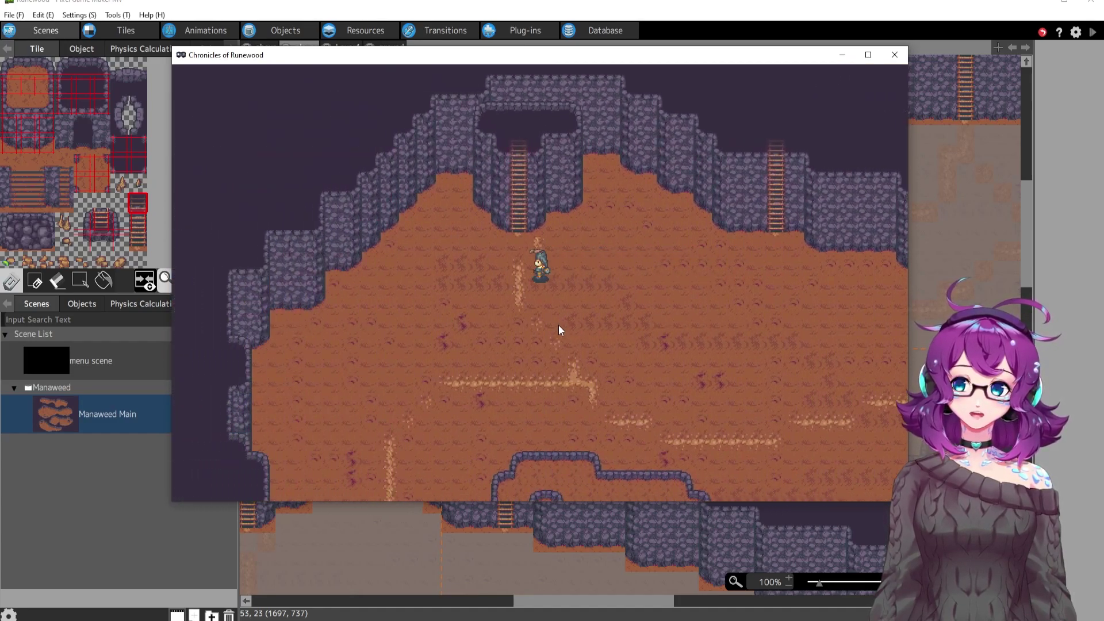
key("Up")
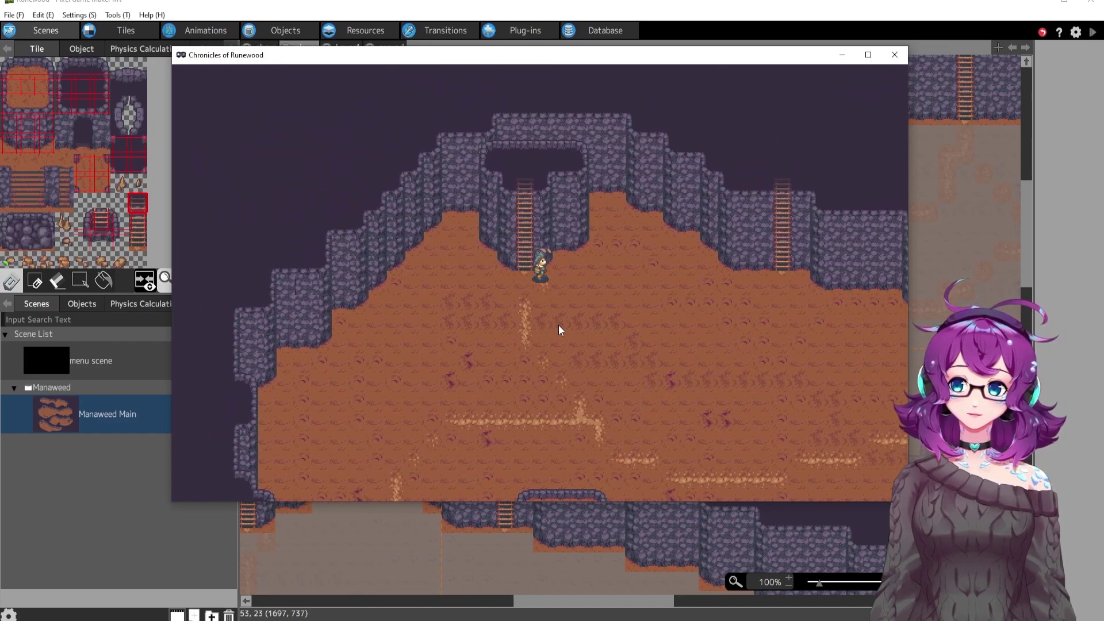
key("Up")
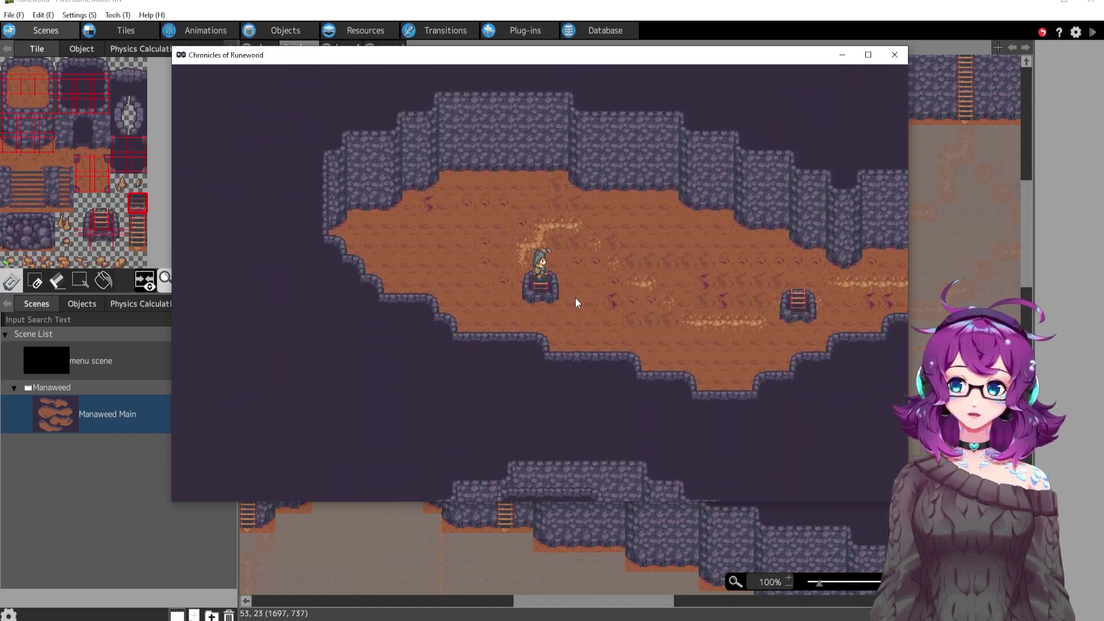
key("Right")
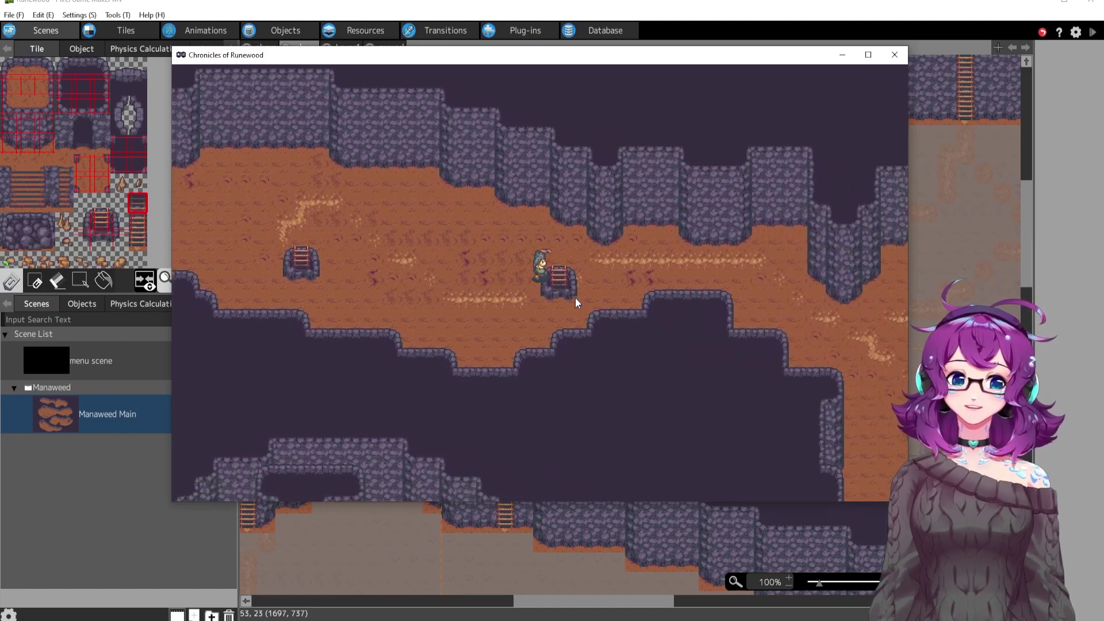
Take Deirdre down the new ladder, cross the caves eastward, and descend through the far eastern ladder hole
key("Up")
key("Right")
key("Down")
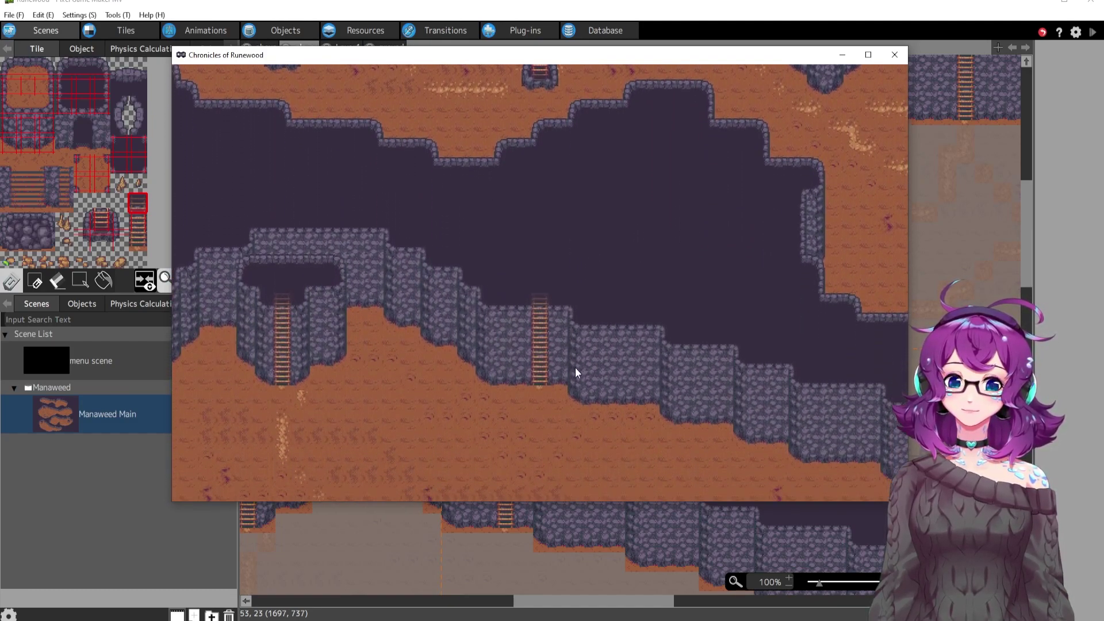
key("Down")
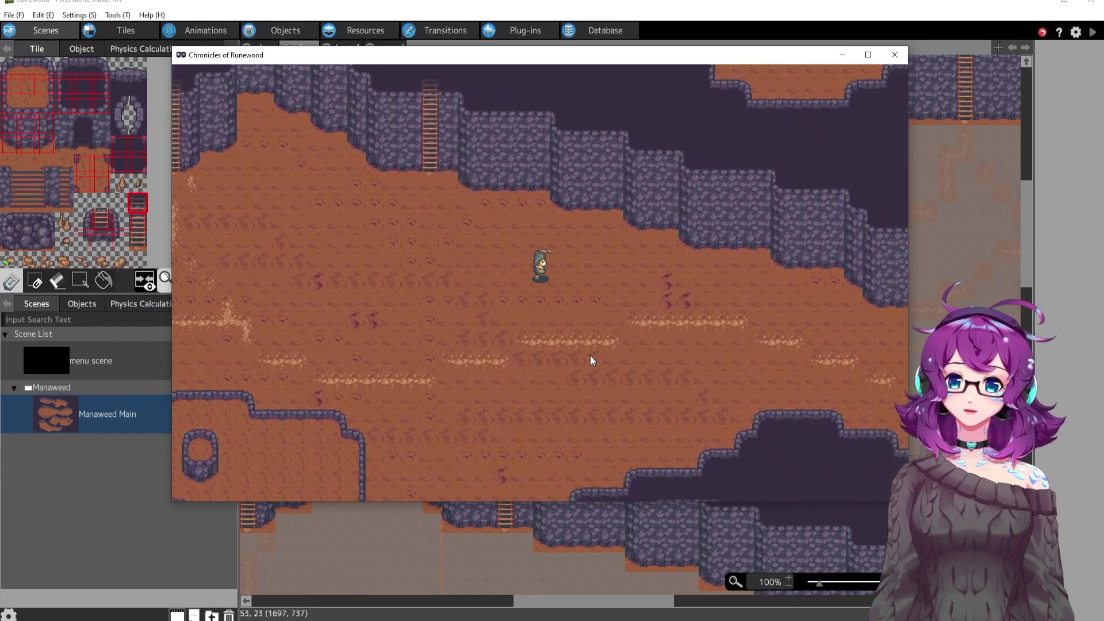
key("Down")
key("Right")
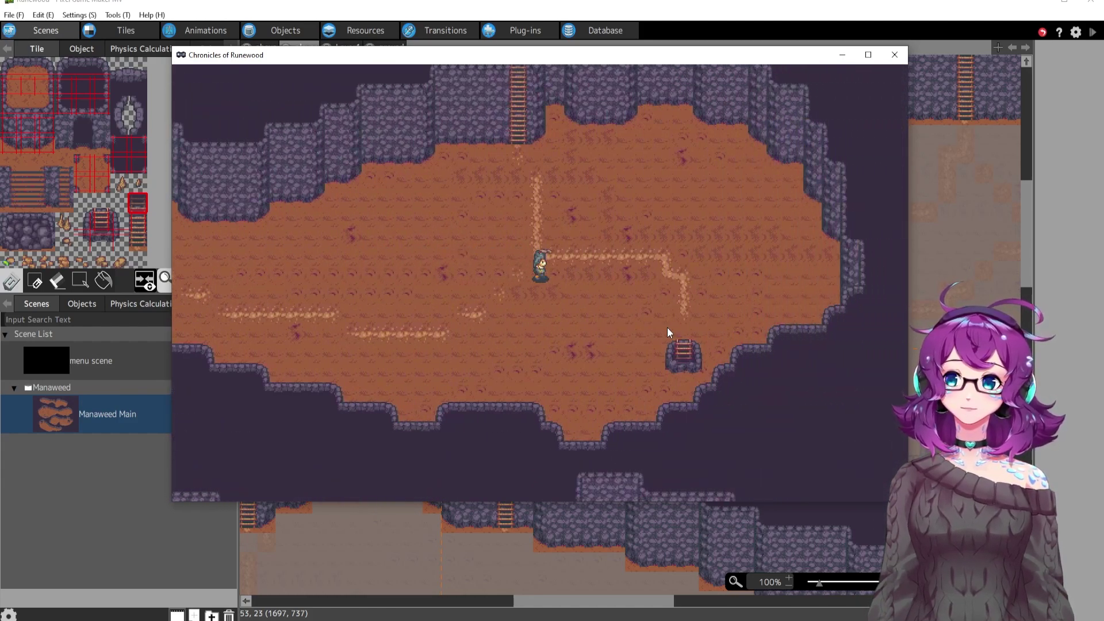
key("Right")
key("Down")
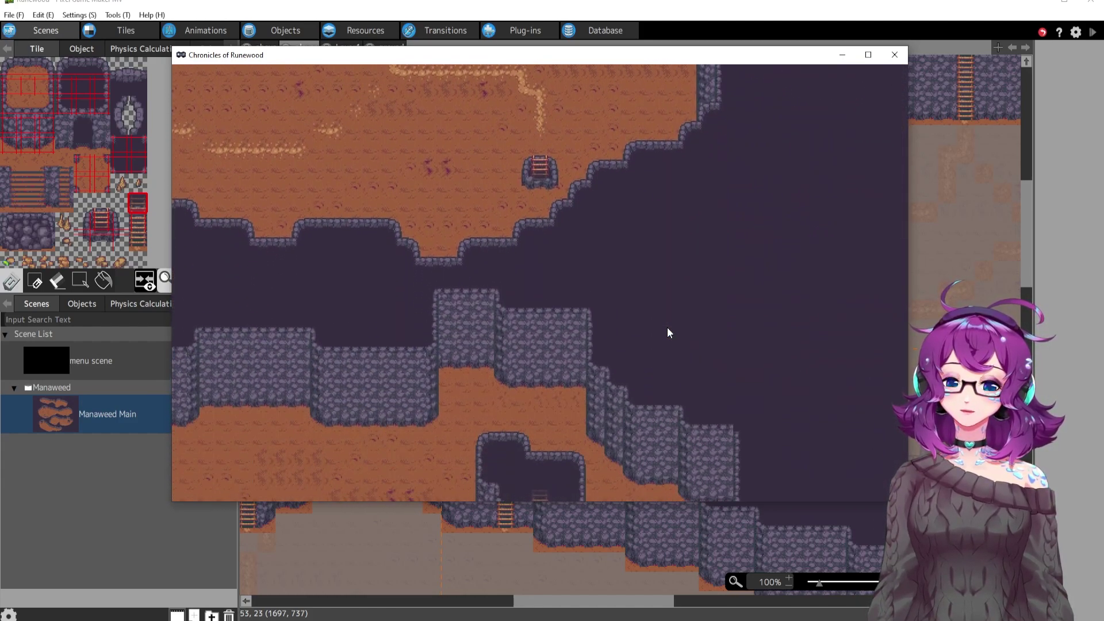
key("Down")
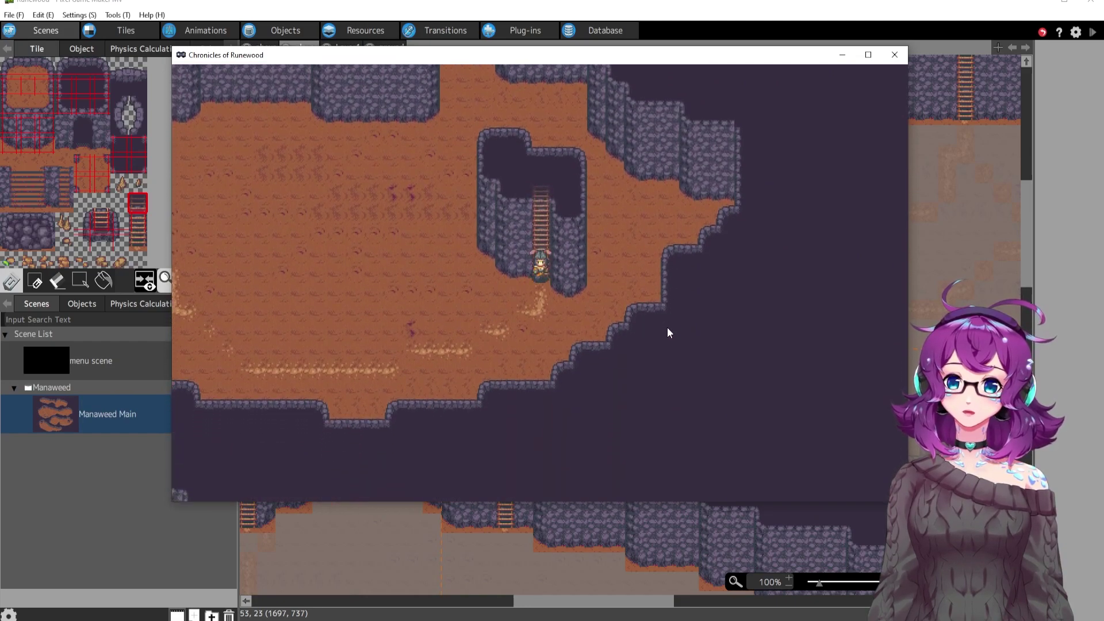
Walk Deirdre west across the cave, descend the ladder hole there to the floor below, and end the test play
key("Left")
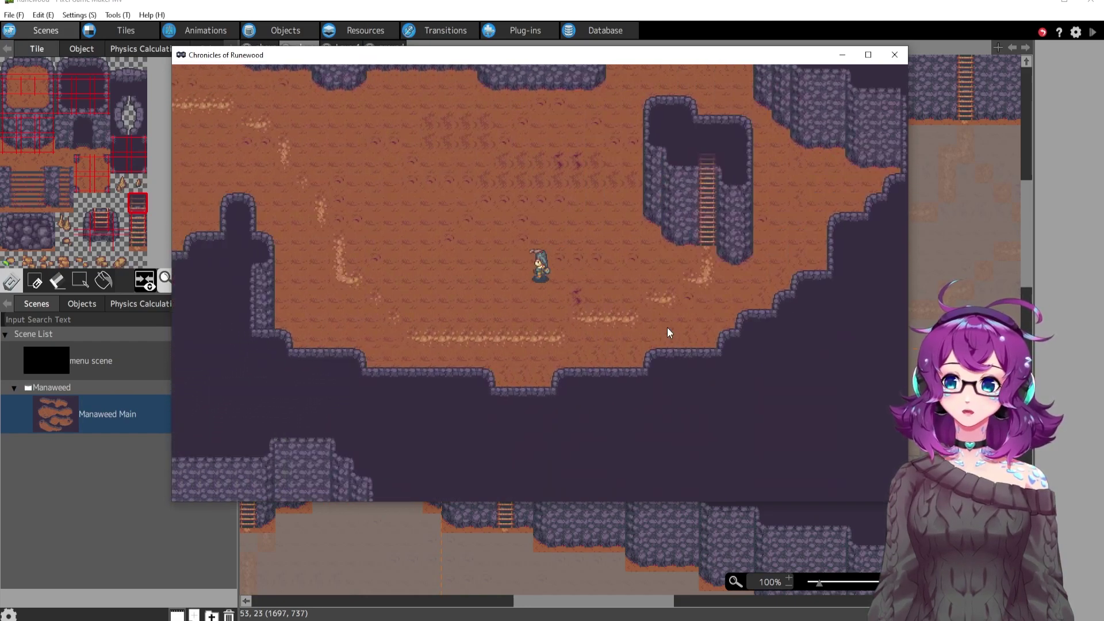
key("Up")
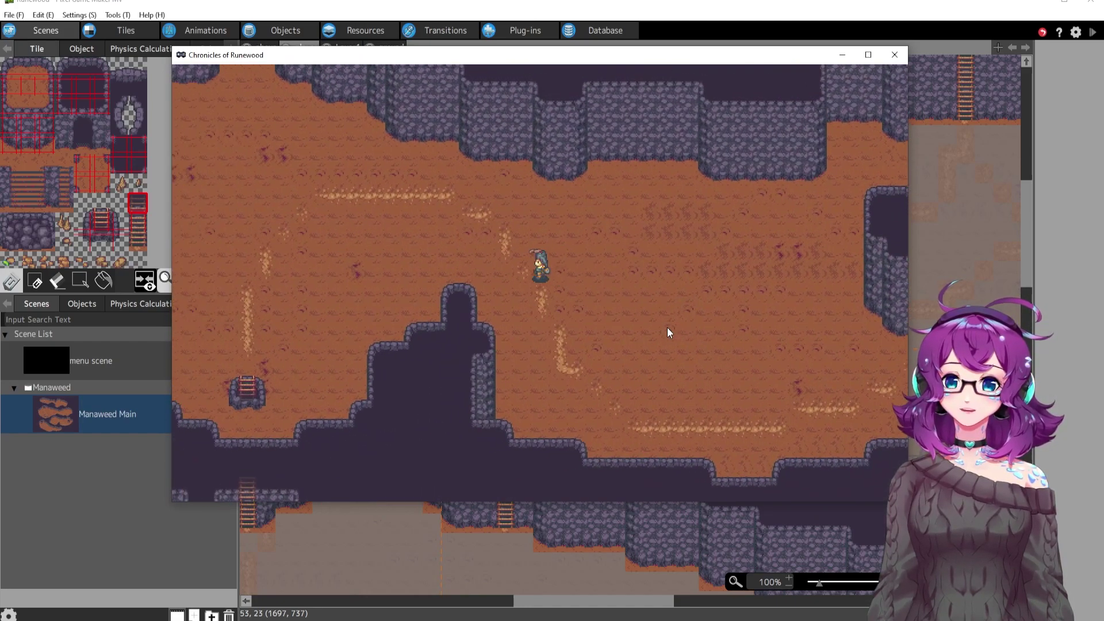
key("Left")
key("Down")
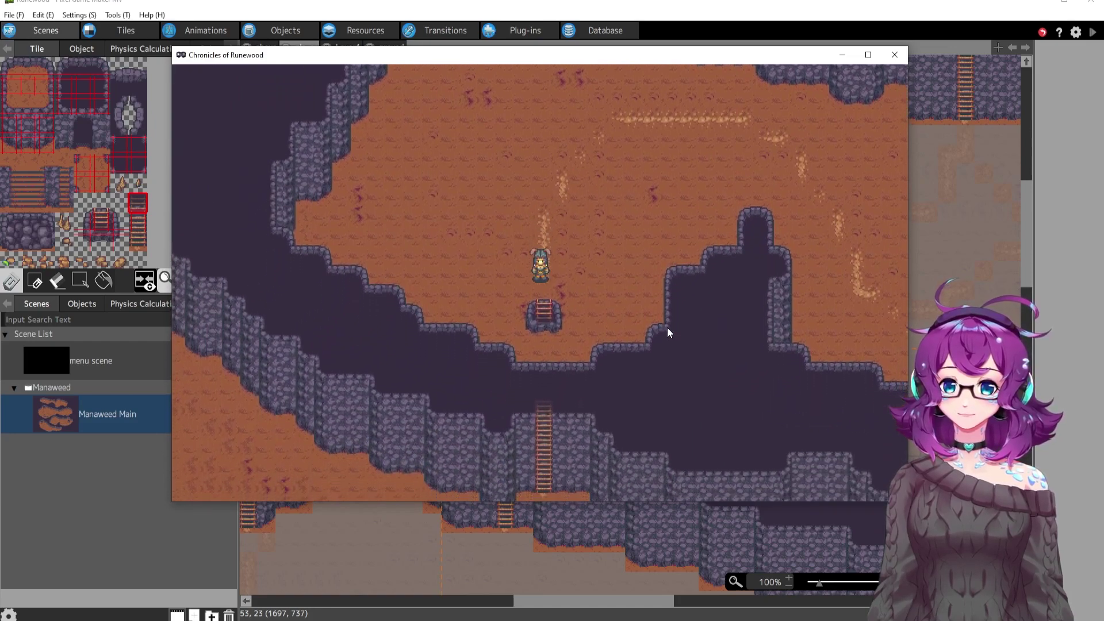
key("Down")
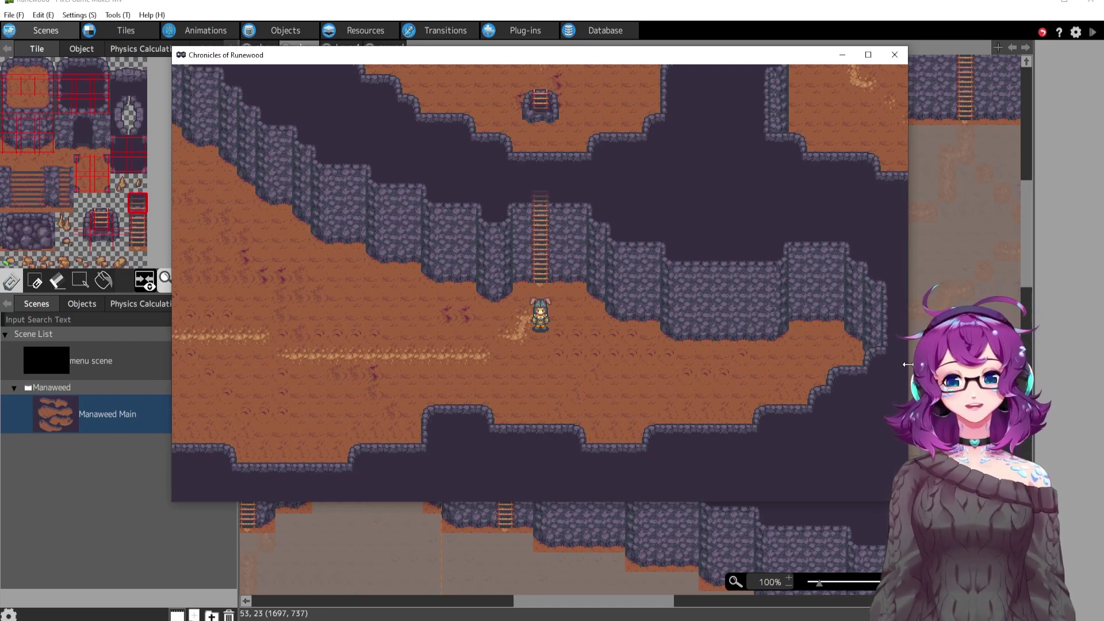
left_click(894, 54)
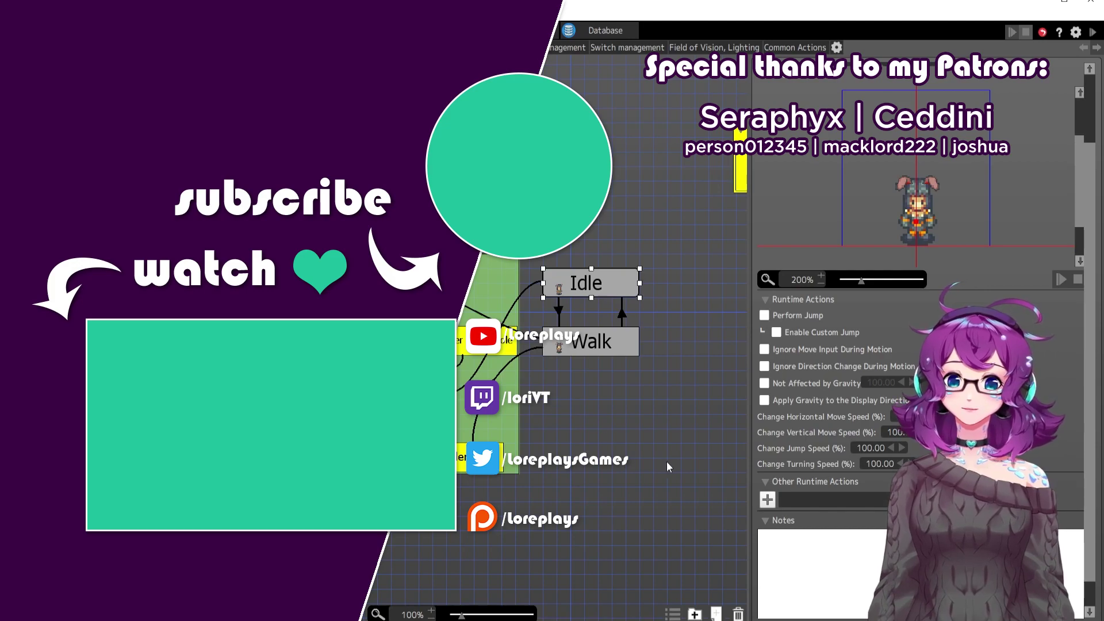
scroll(640, 432, "down", 3)
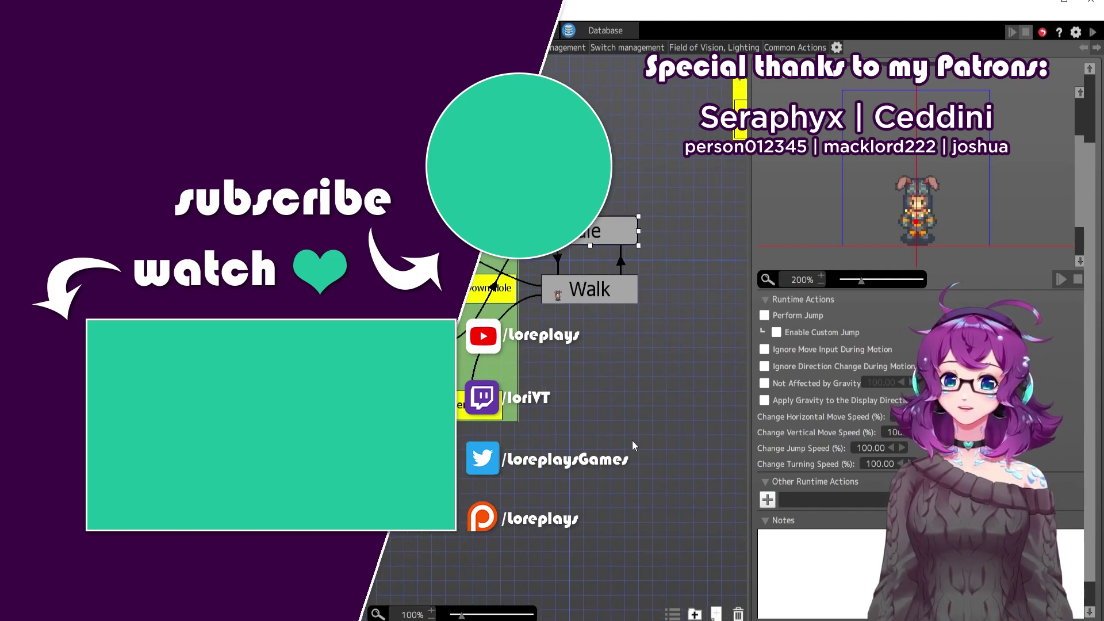